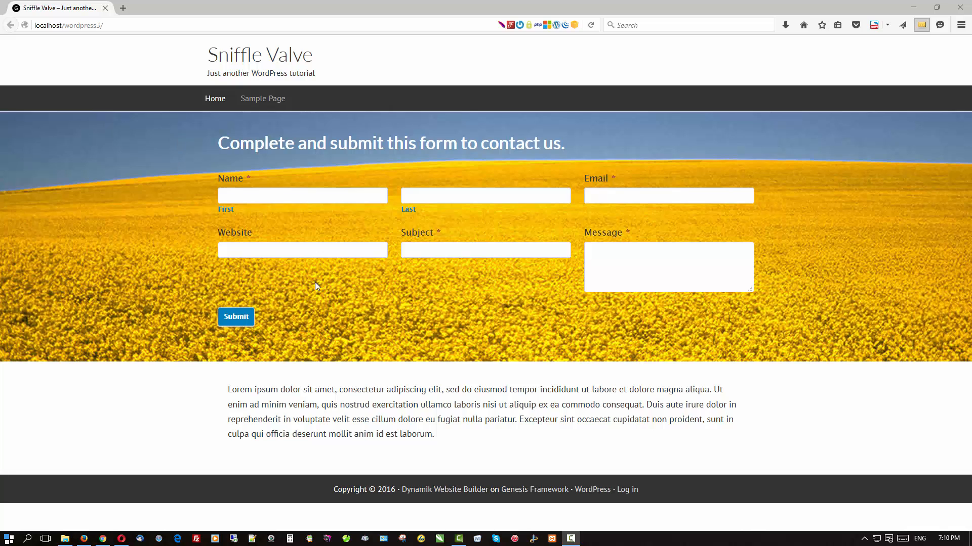
Start the Apache and MySQL servers from the XAMPP Control Panel on the taskbar.
click(552, 538)
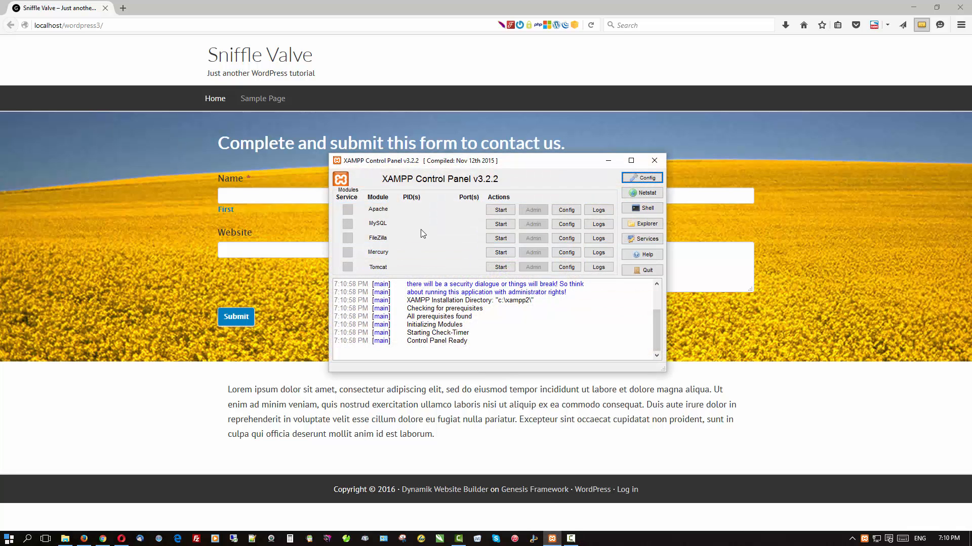
click(491, 211)
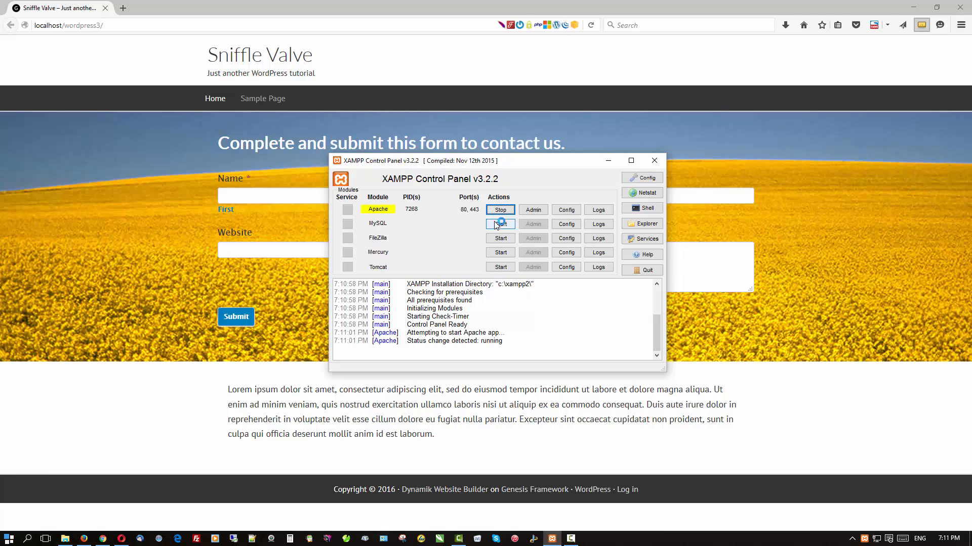
click(497, 226)
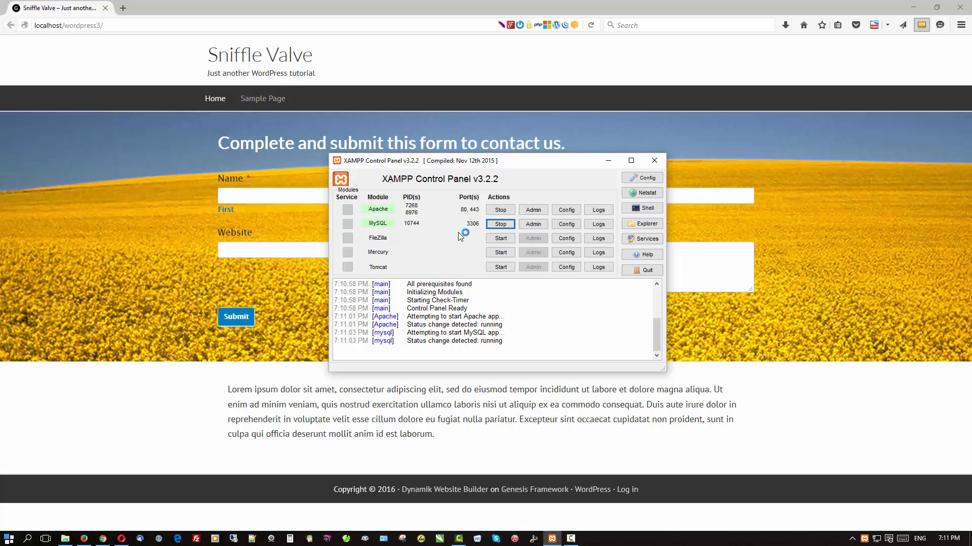
Create an empty MySQL database named wordpress4 from phpMyAdmin's Databases tab.
click(537, 224)
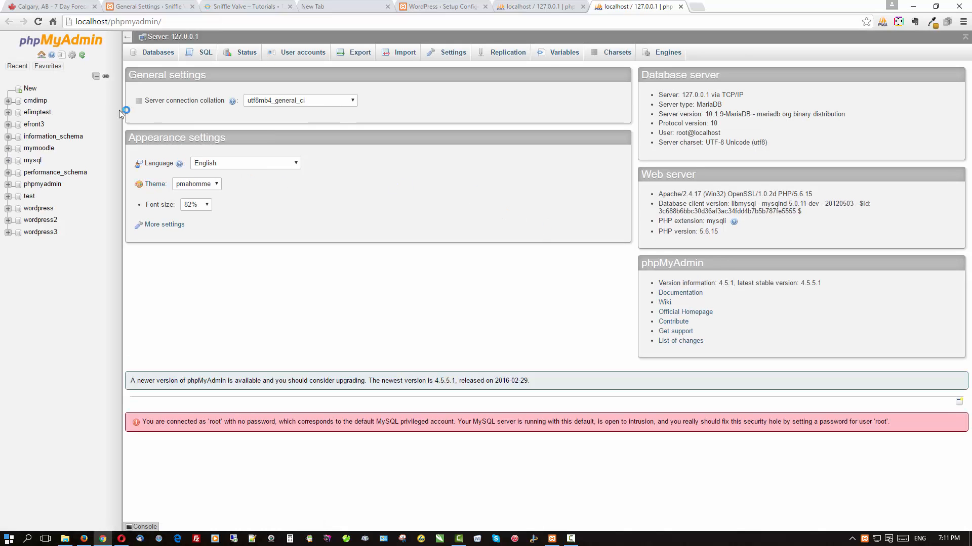
click(155, 52)
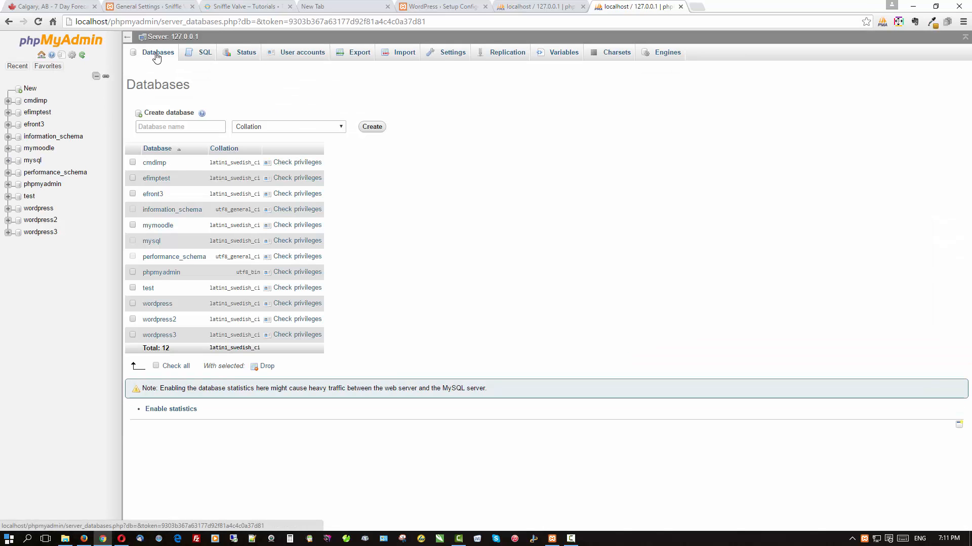
click(198, 125)
text(wo)
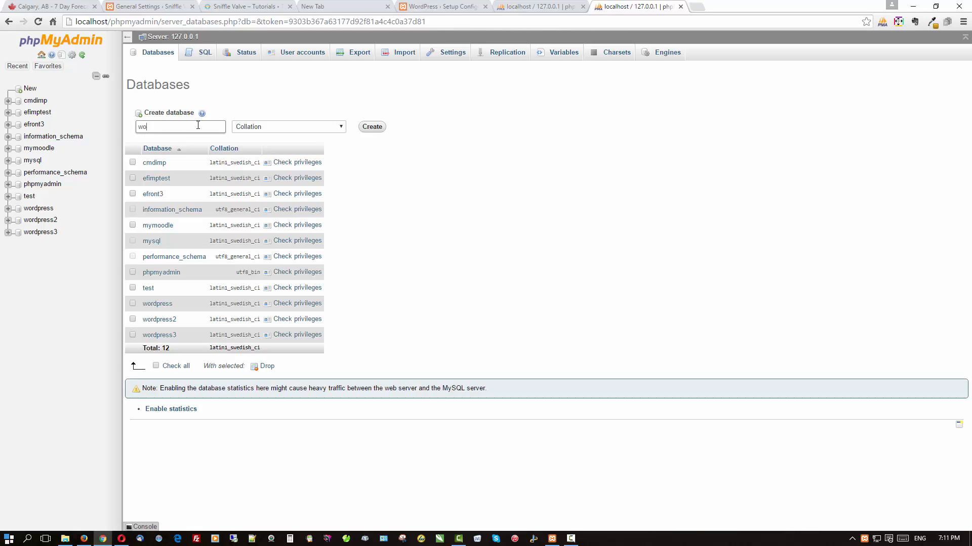
text(rdpress4)
click(379, 130)
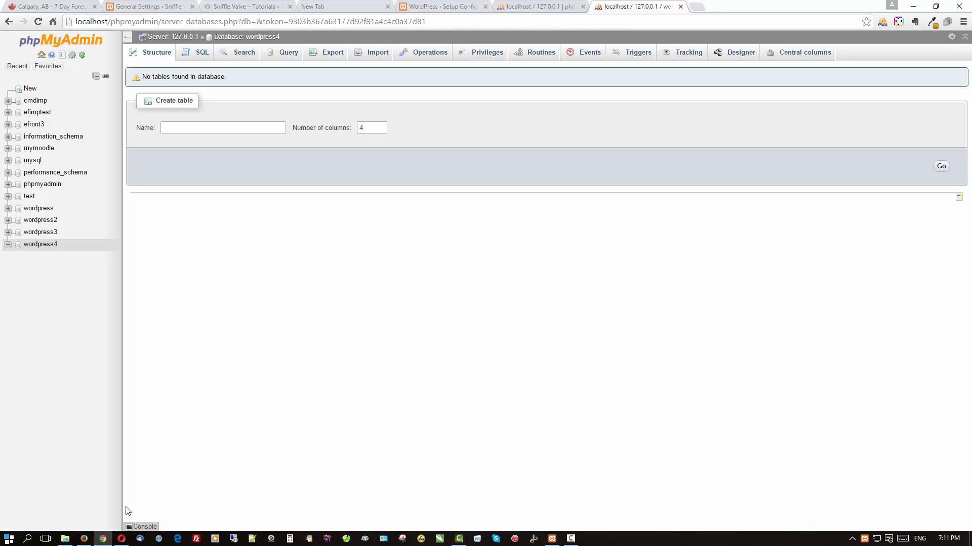
Navigate File Explorer from Local Disk (C:) into xampp2\htdocs.
click(64, 541)
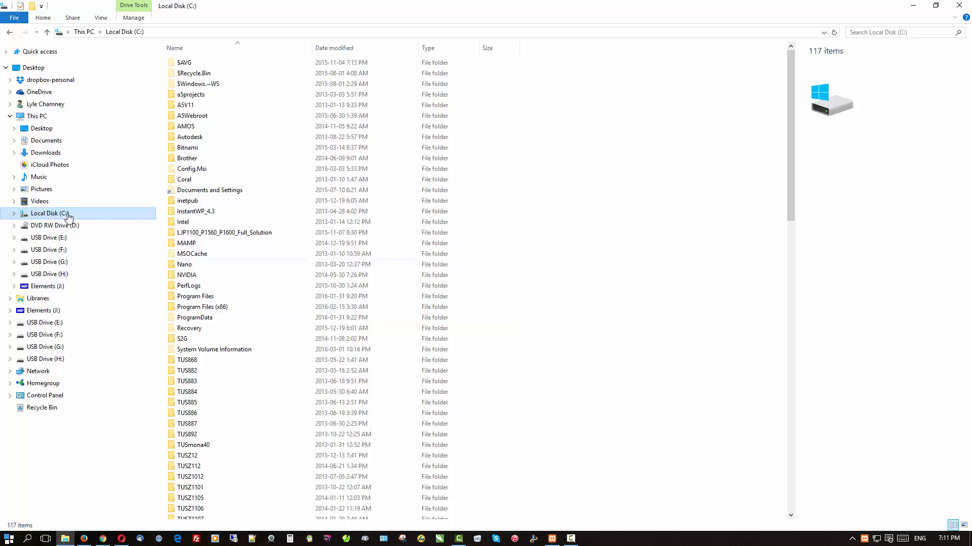
scroll(207, 236, down, 8)
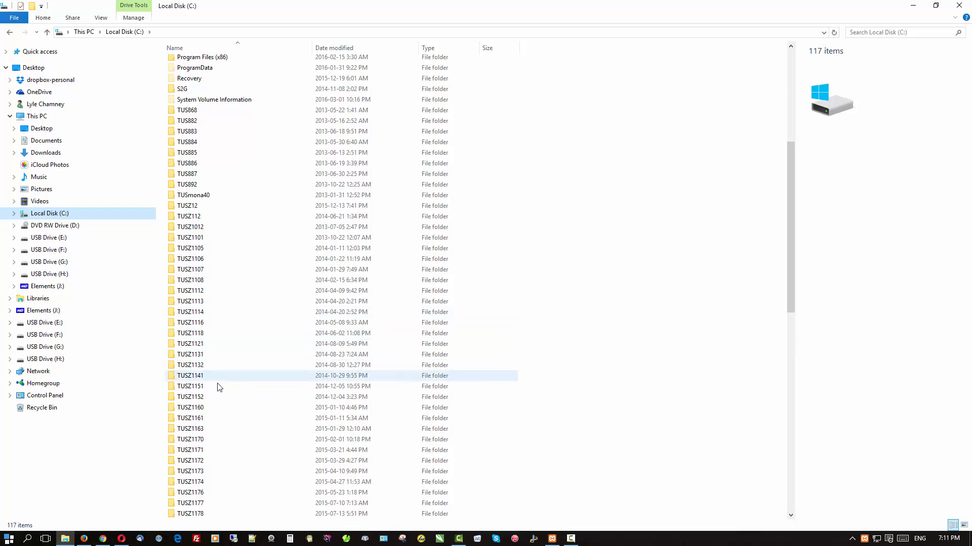
scroll(219, 387, down, 6)
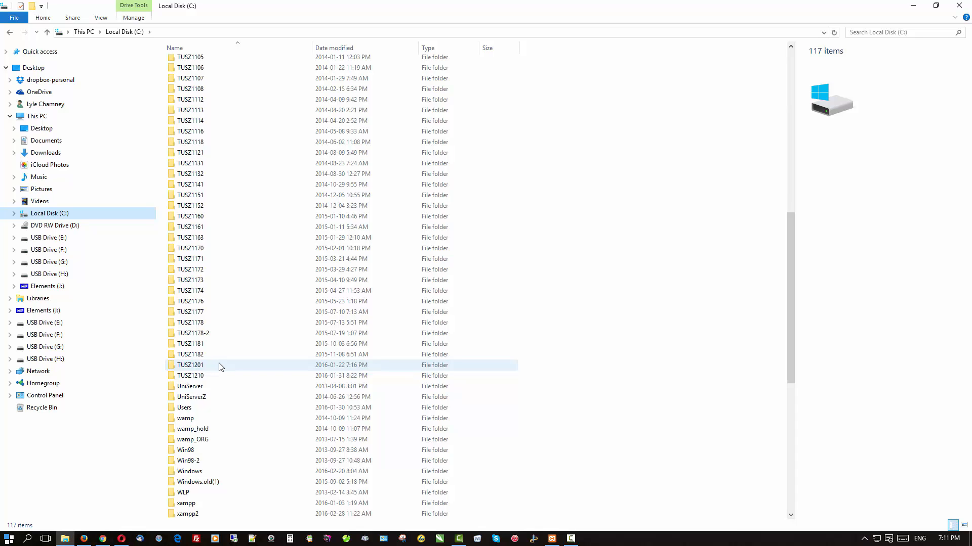
scroll(220, 366, down, 1)
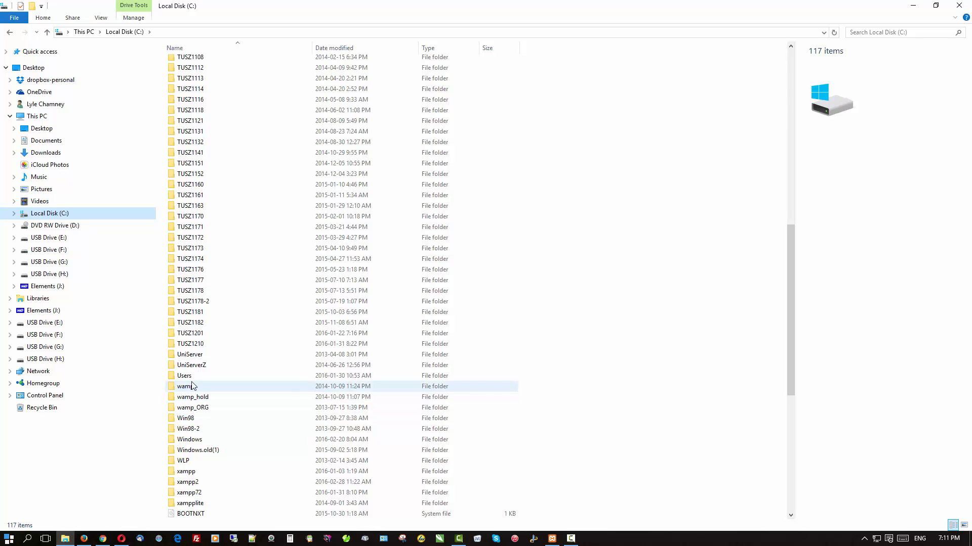
double_click(191, 483)
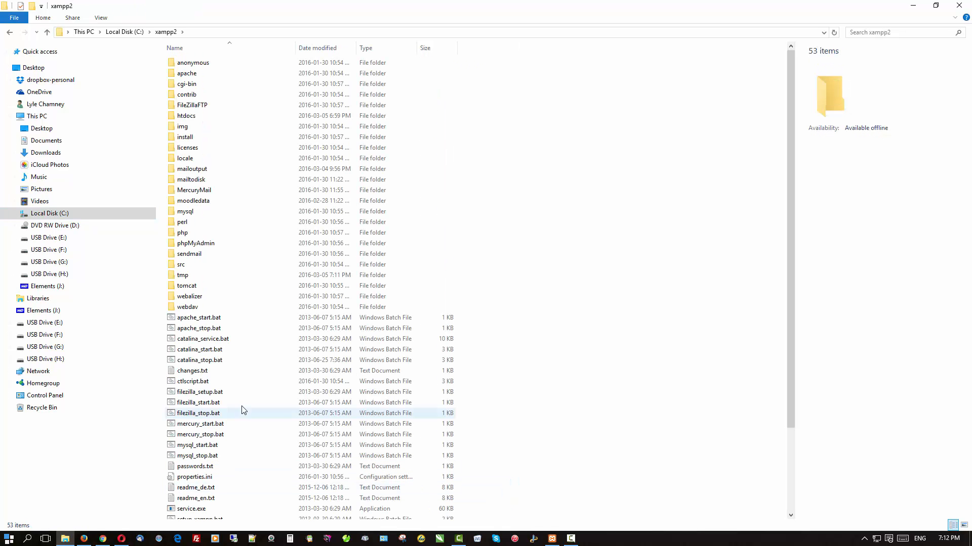
double_click(190, 120)
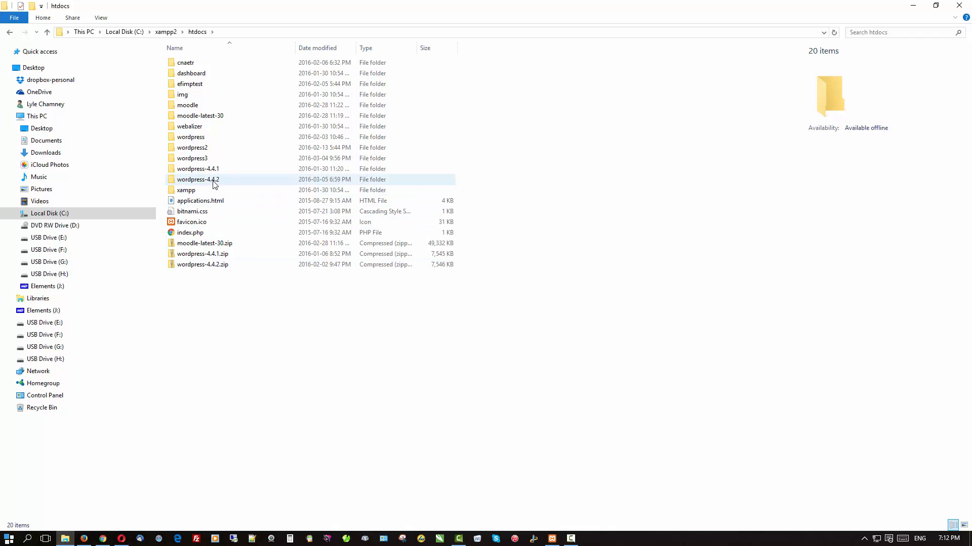
Inside wordpress-4.4.2, rename the wordpress3 folder to wordpress4.
double_click(214, 184)
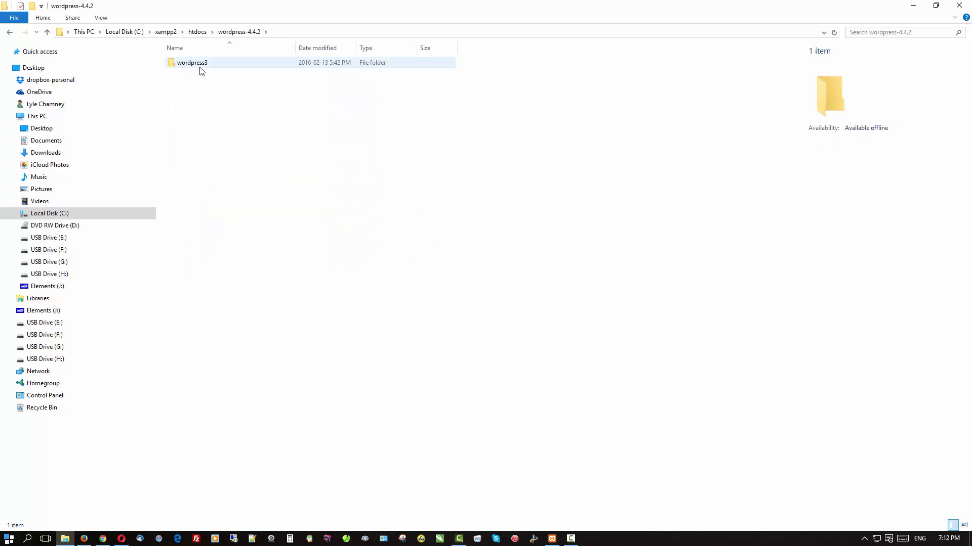
click(201, 69)
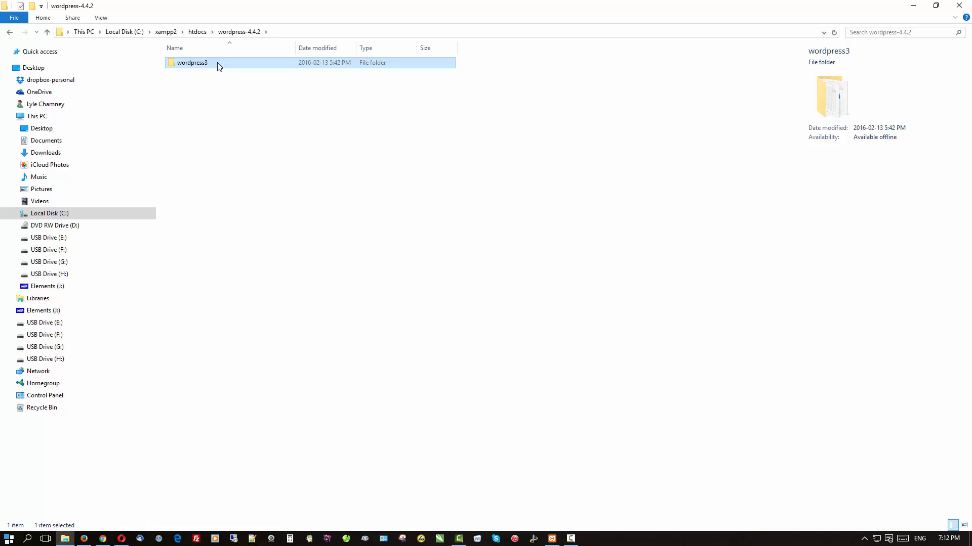
click(219, 66)
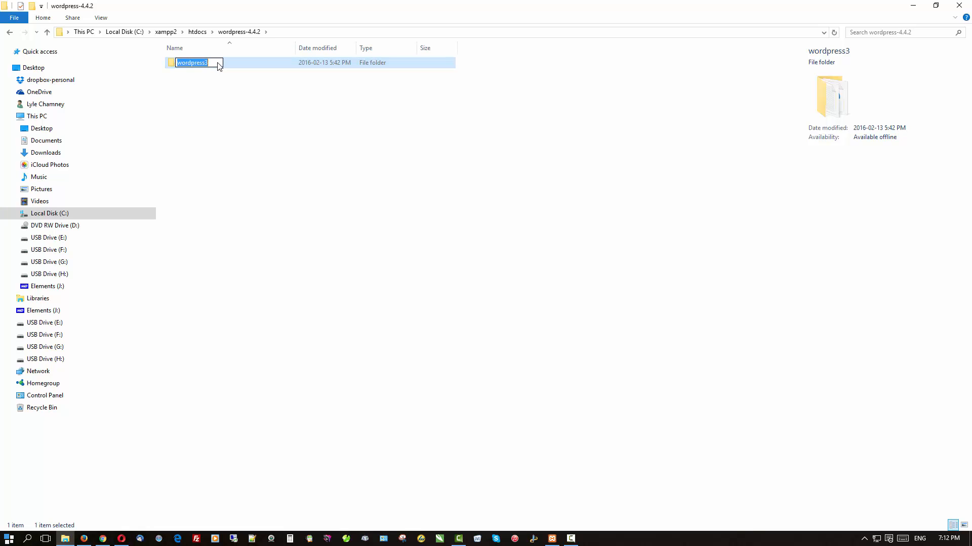
click(218, 62)
key(BackSpace)
text(4)
key(Return)
Copy the wordpress4 folder up into htdocs, then return to the browser.
right_click(217, 62)
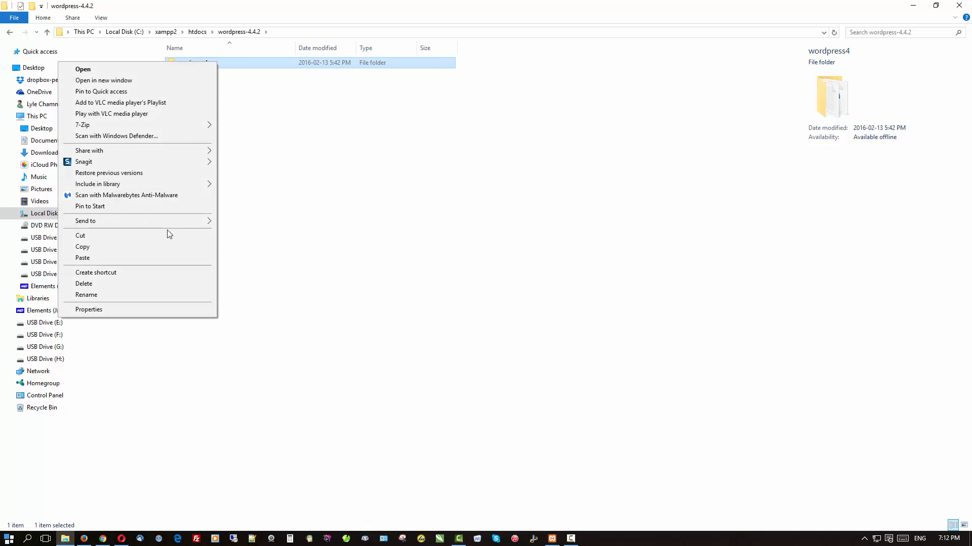
click(162, 246)
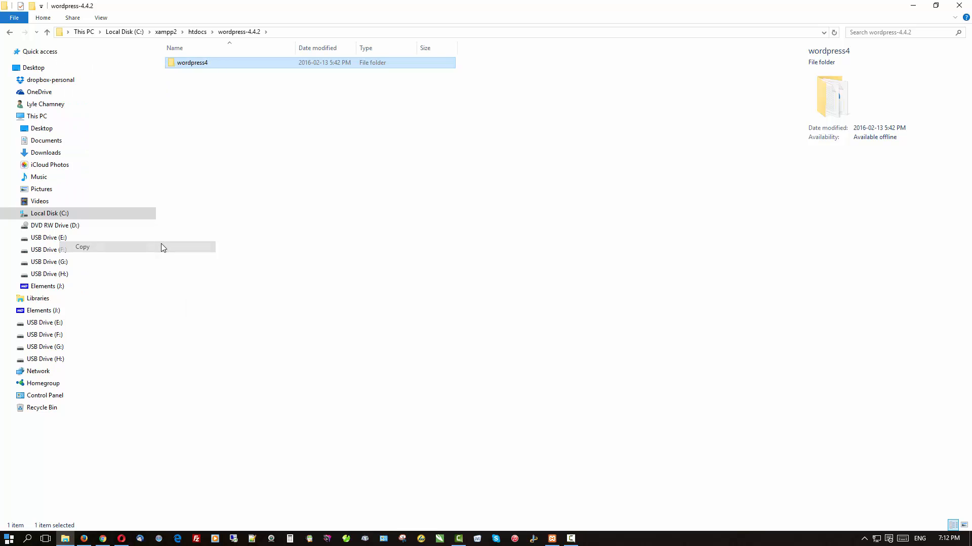
click(204, 33)
right_click(227, 395)
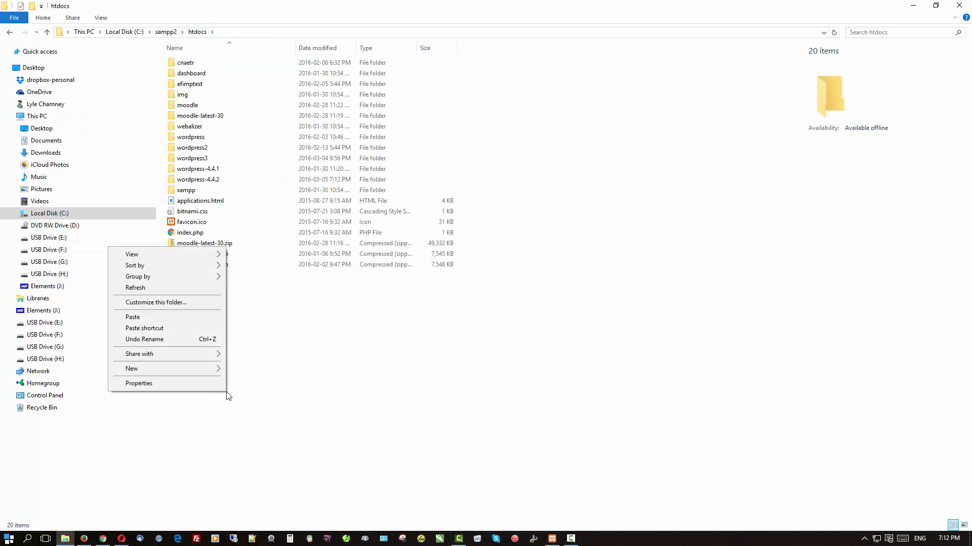
click(179, 320)
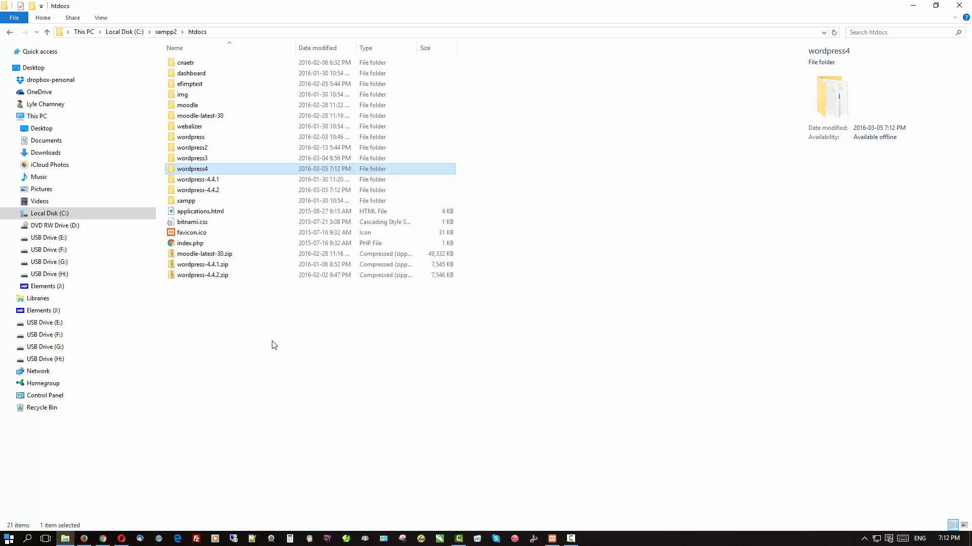
click(103, 540)
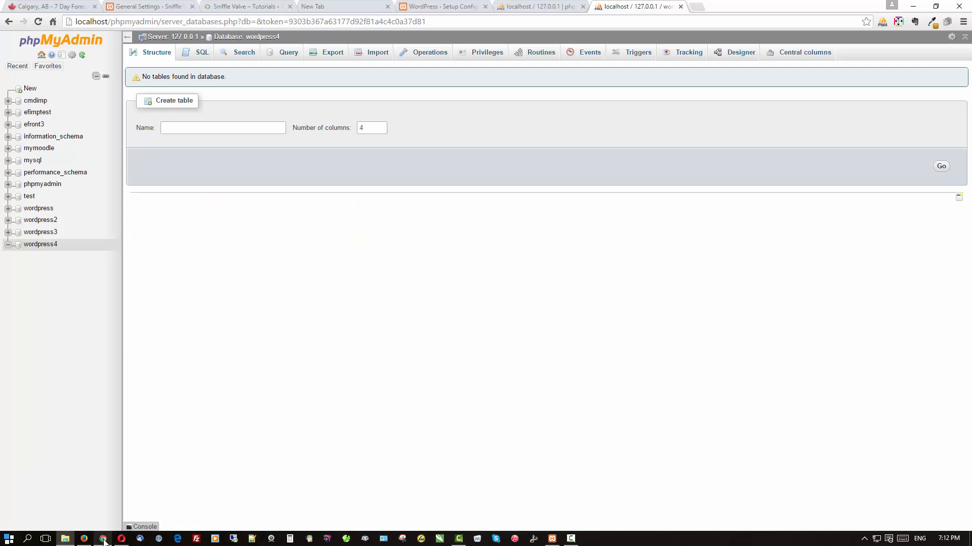
Load localhost/wordpress4 and begin the WordPress setup in English.
click(345, 20)
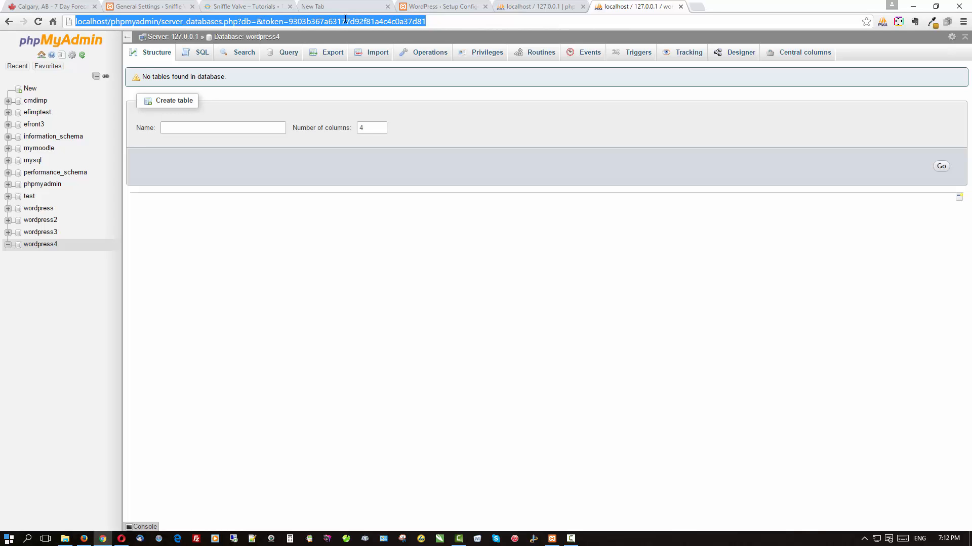
text(localhost)
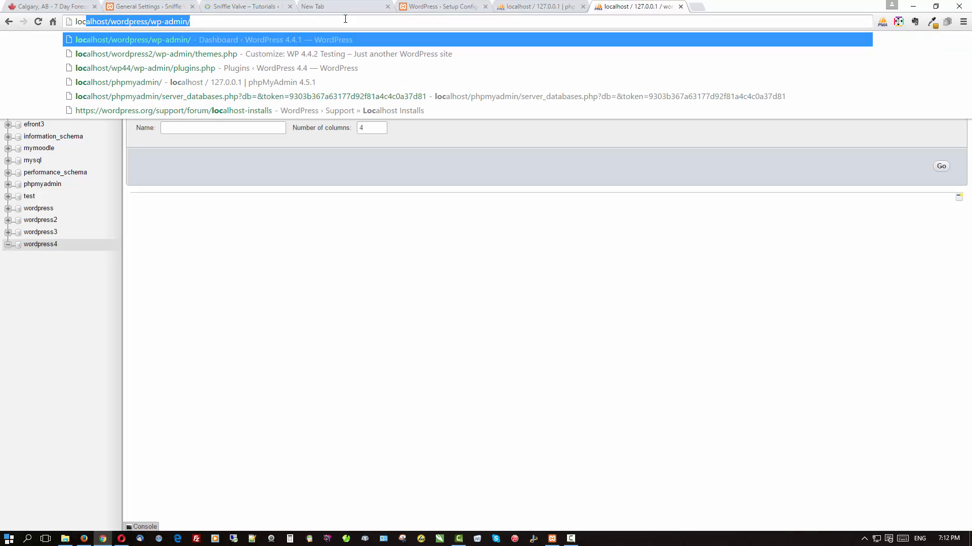
key(Delete)
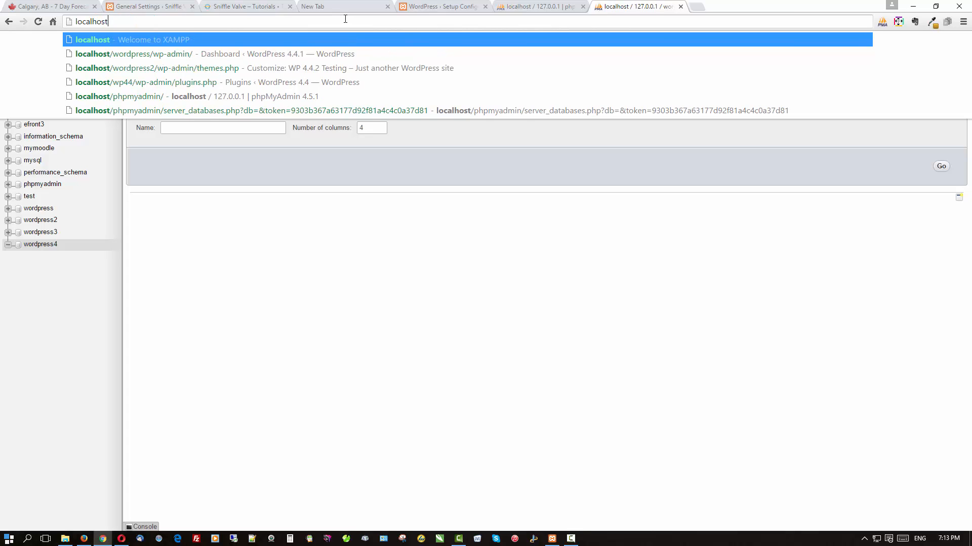
text(/wordpre)
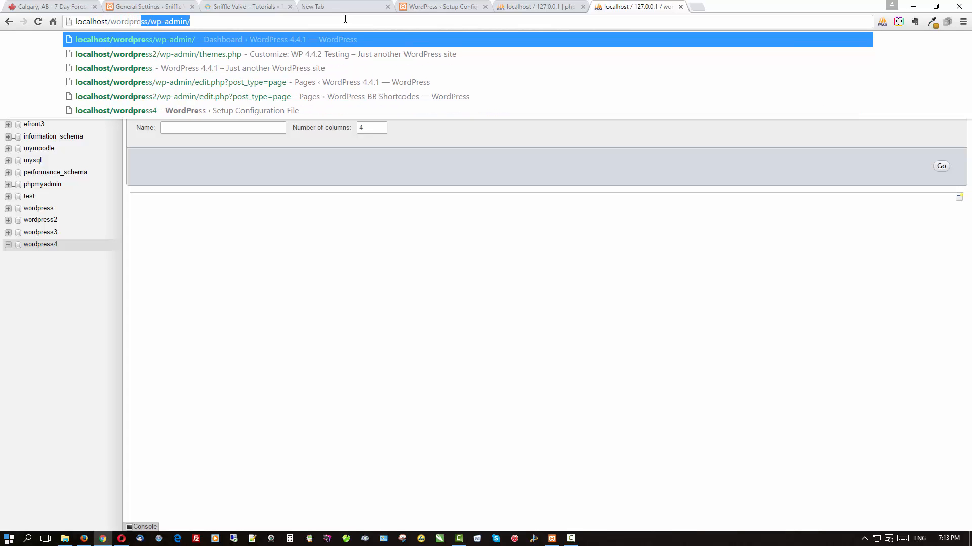
text(ss4)
key(Return)
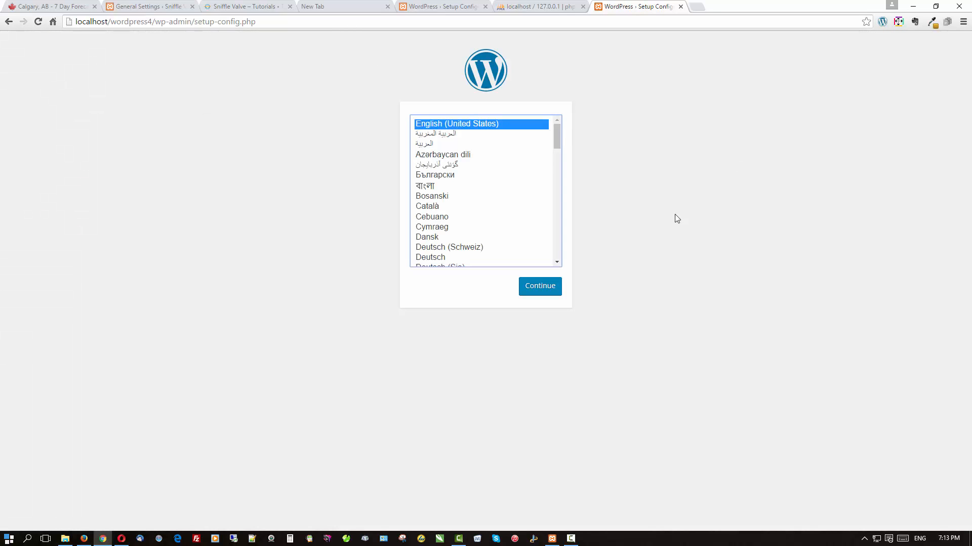
click(535, 288)
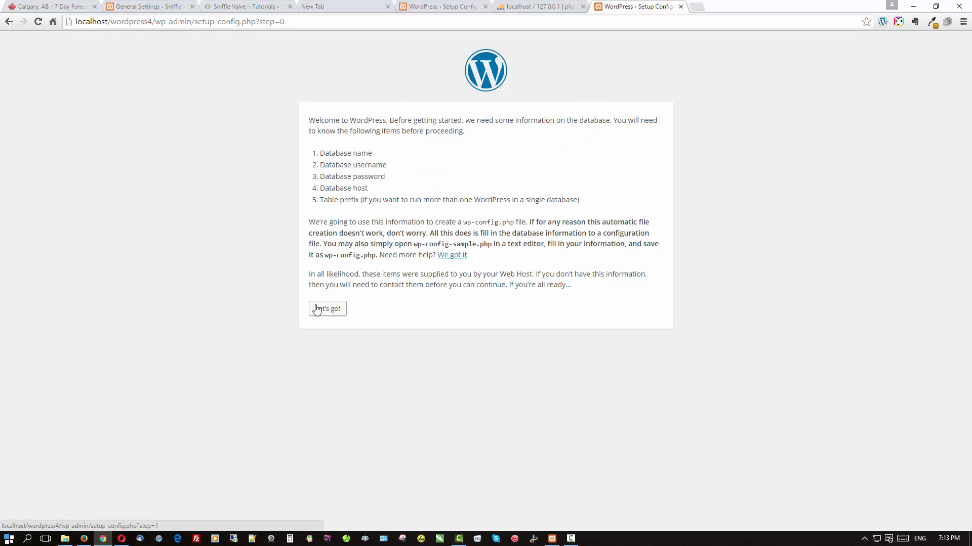
click(315, 309)
Submit database wordpress4, user root and an empty password as the connection details.
click(457, 149)
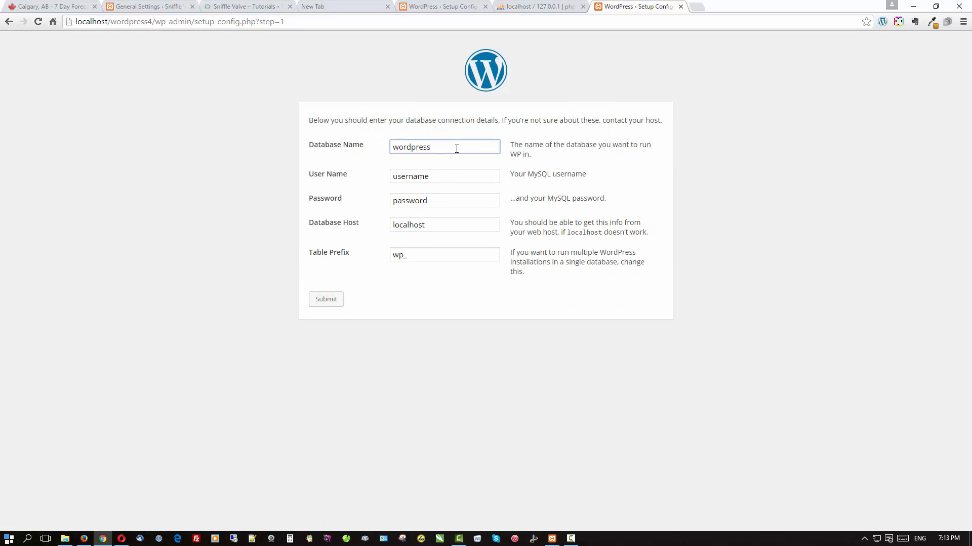
text(4)
drag(462, 173, 339, 181)
text(root)
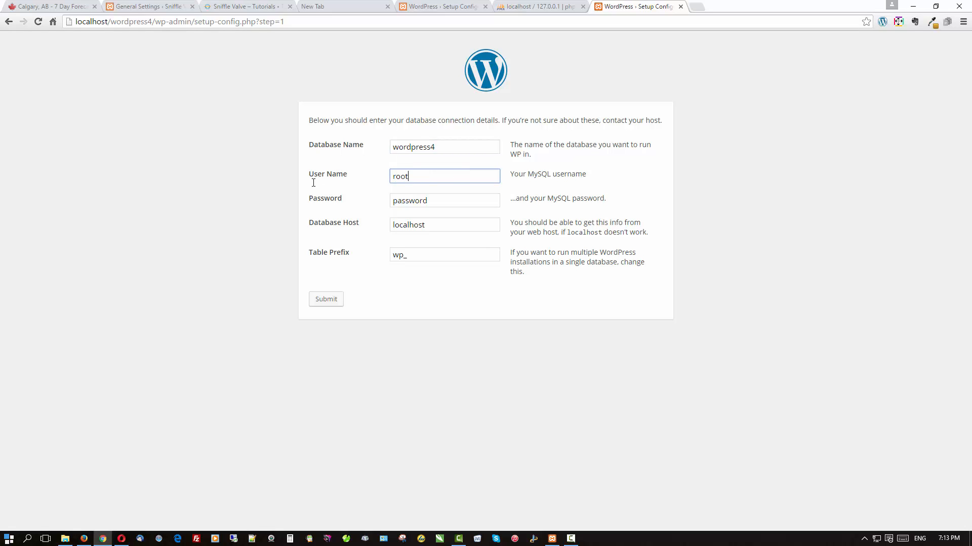
key(Tab)
key(BackSpace)
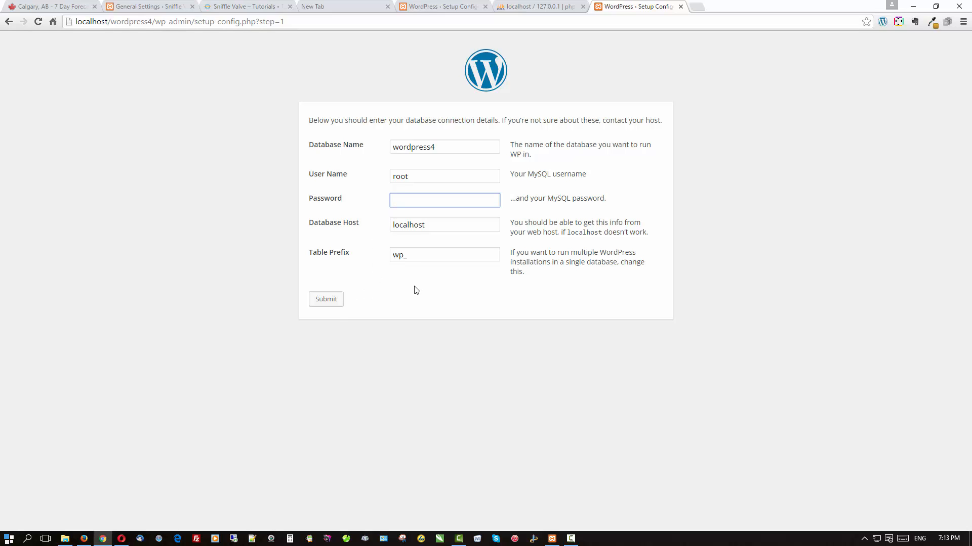
click(329, 305)
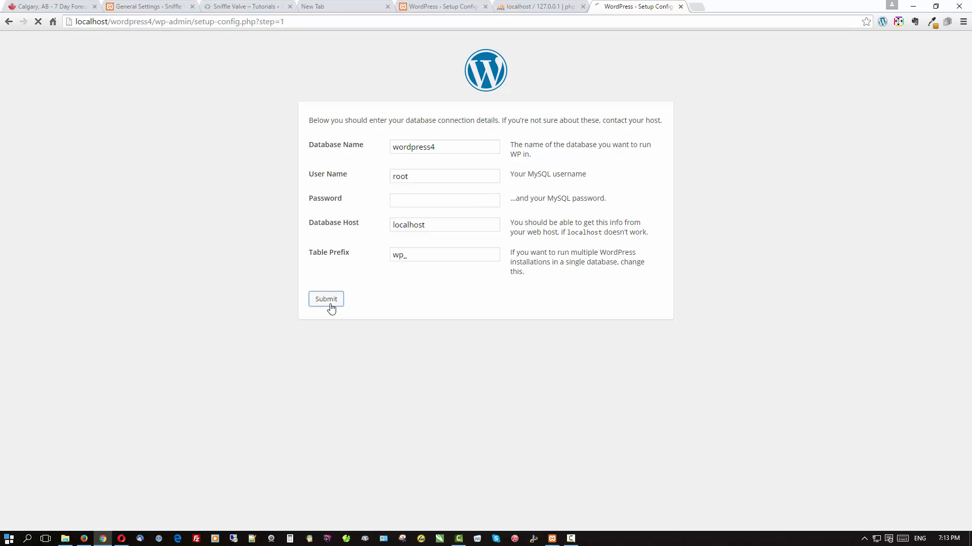
Start the install with site title Sniffle Valve and a confirmed weak admin password.
click(320, 158)
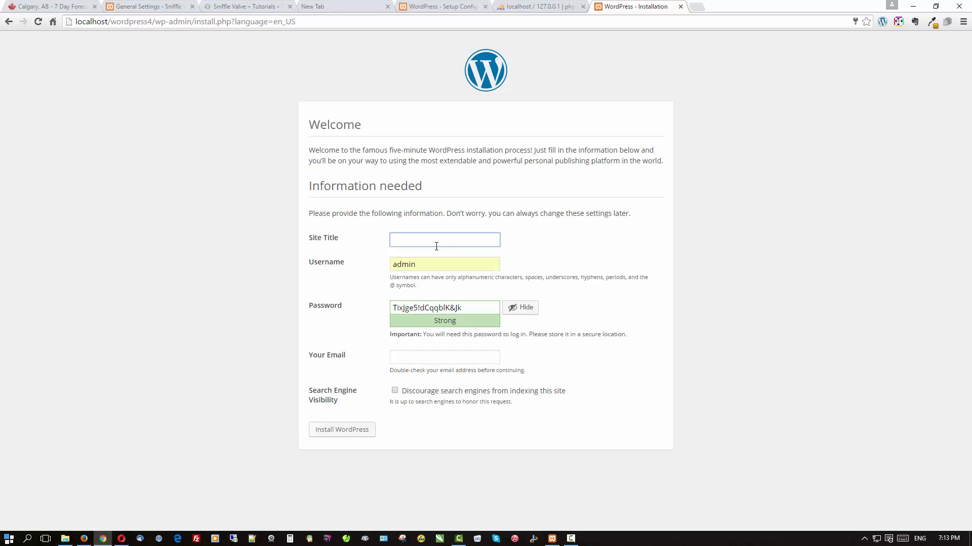
text(Sniffle Valve)
key(Tab)
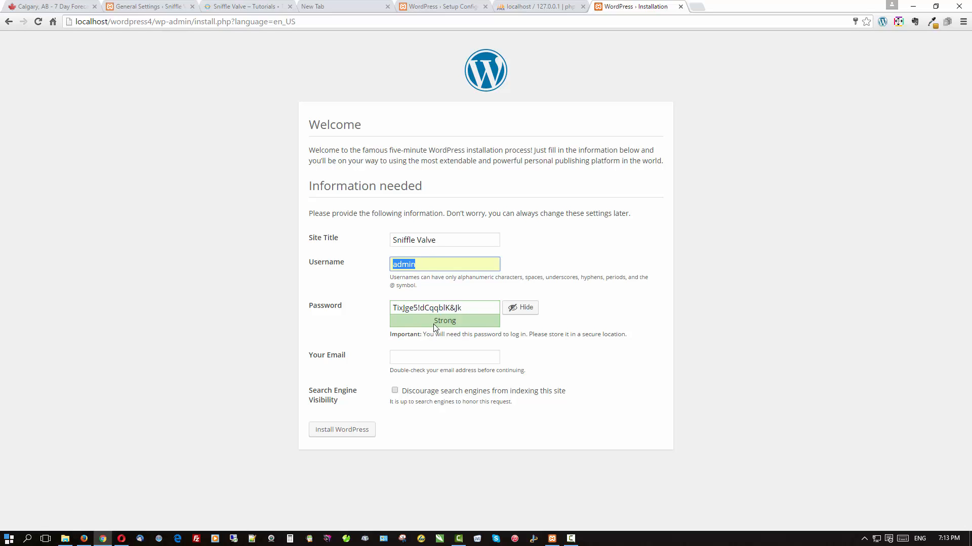
click(440, 307)
drag(465, 308, 290, 319)
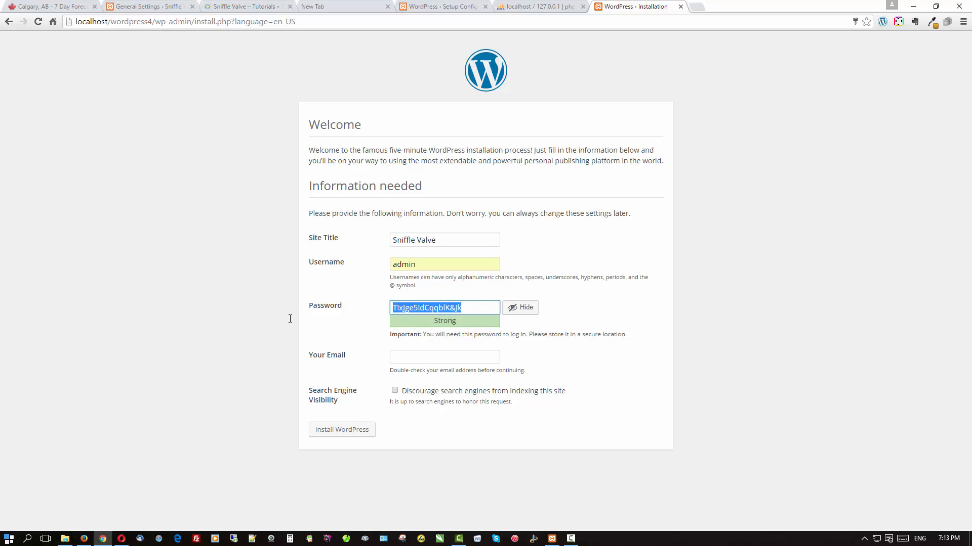
text(123123)
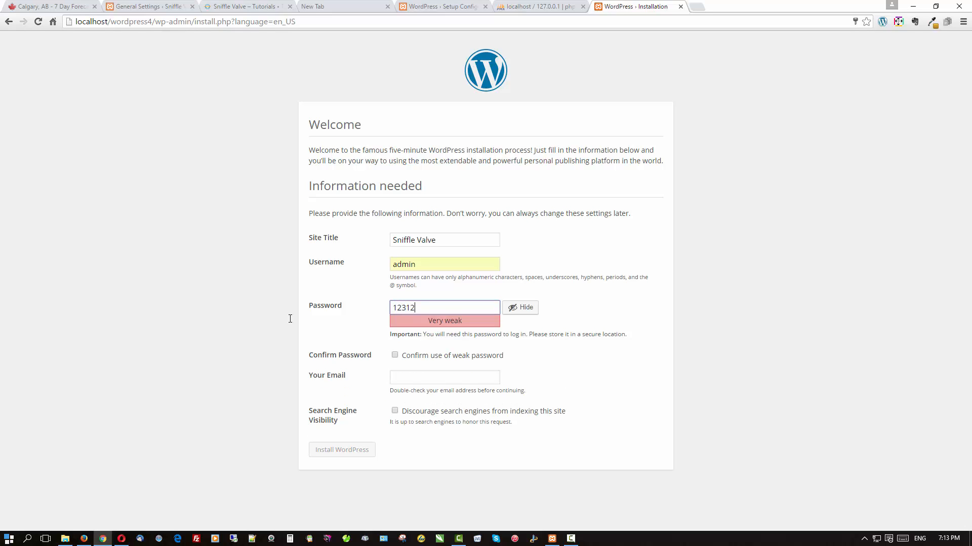
click(402, 356)
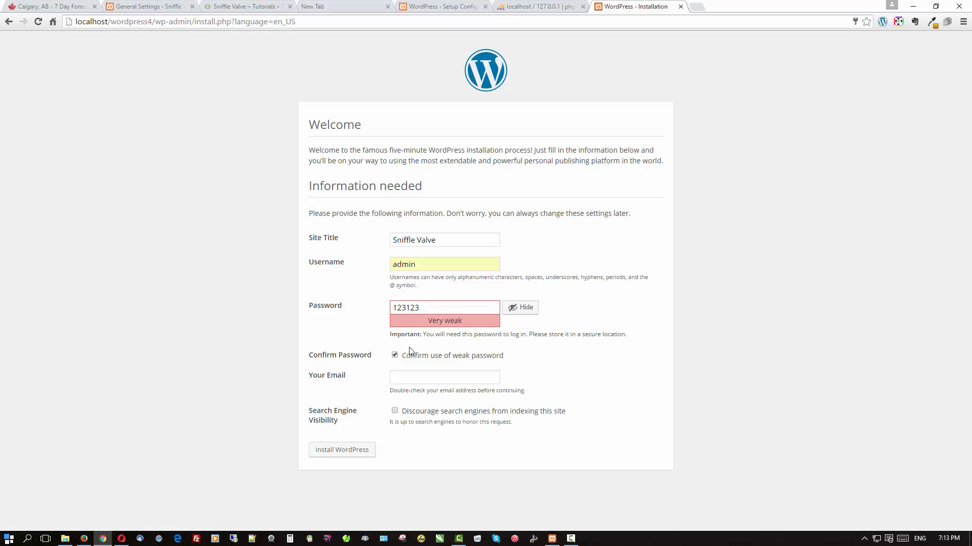
Enter the admin e-mail, discourage search engines, install WordPress and go to login.
click(419, 380)
text(my@email)
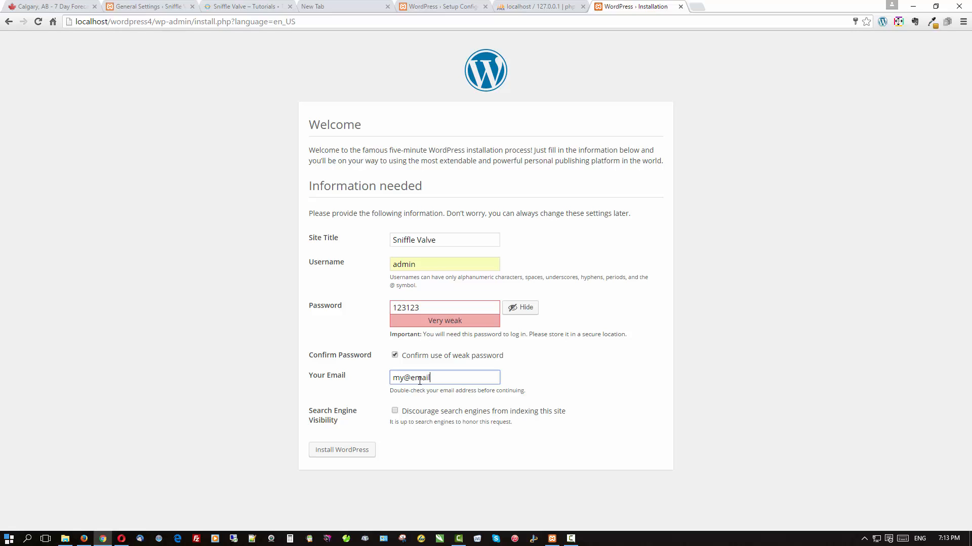
text(.com)
click(395, 411)
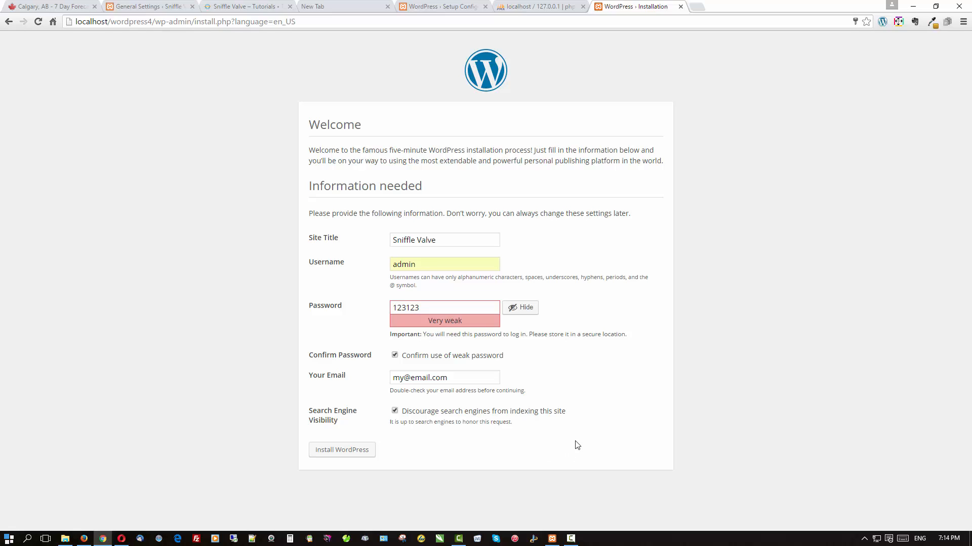
click(344, 454)
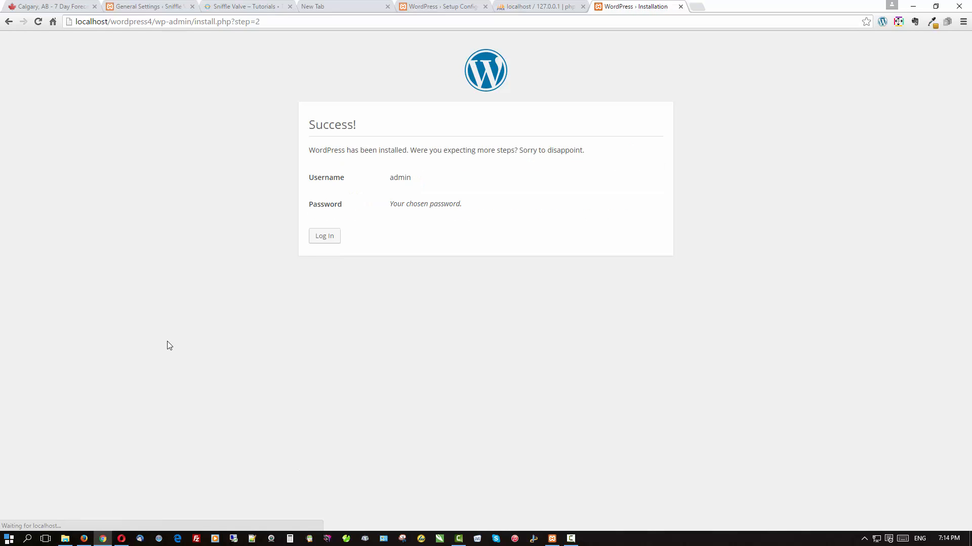
click(337, 236)
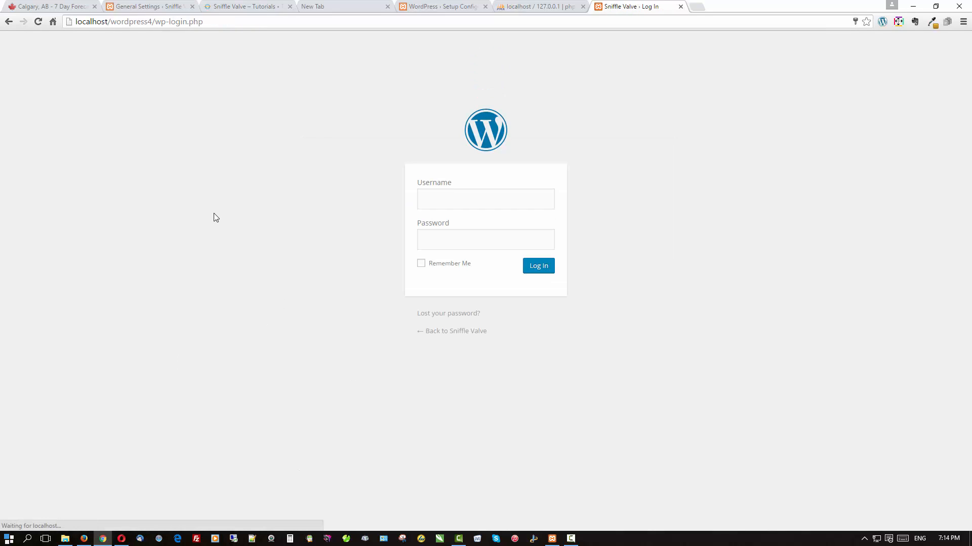
Log in, dismiss Welcome, and hide the WordPress News, Quick Draft and Activity dashboard panels.
click(539, 271)
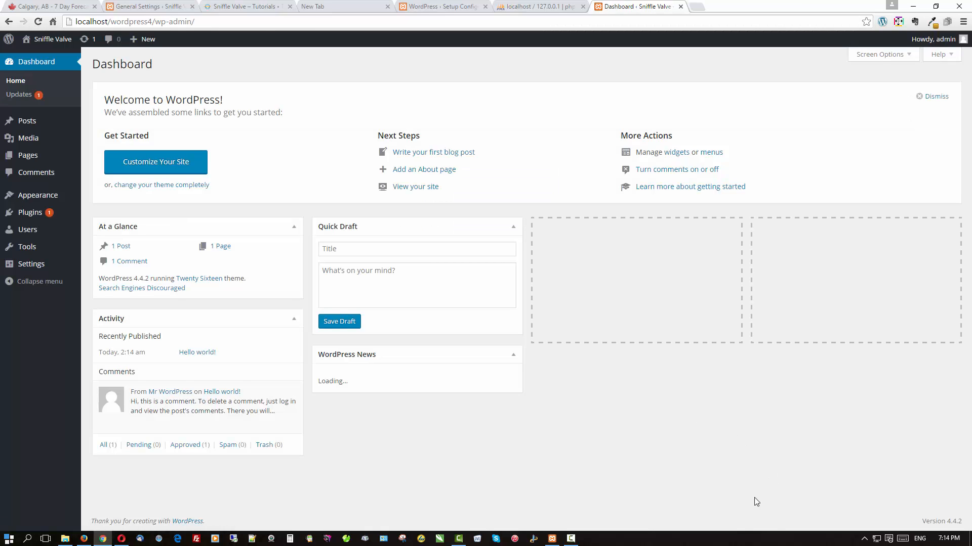
click(931, 96)
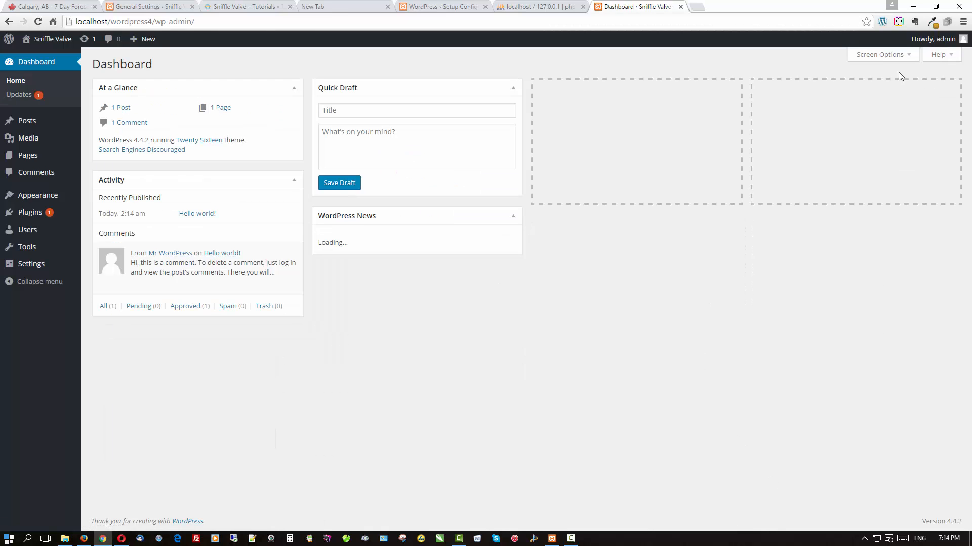
click(891, 58)
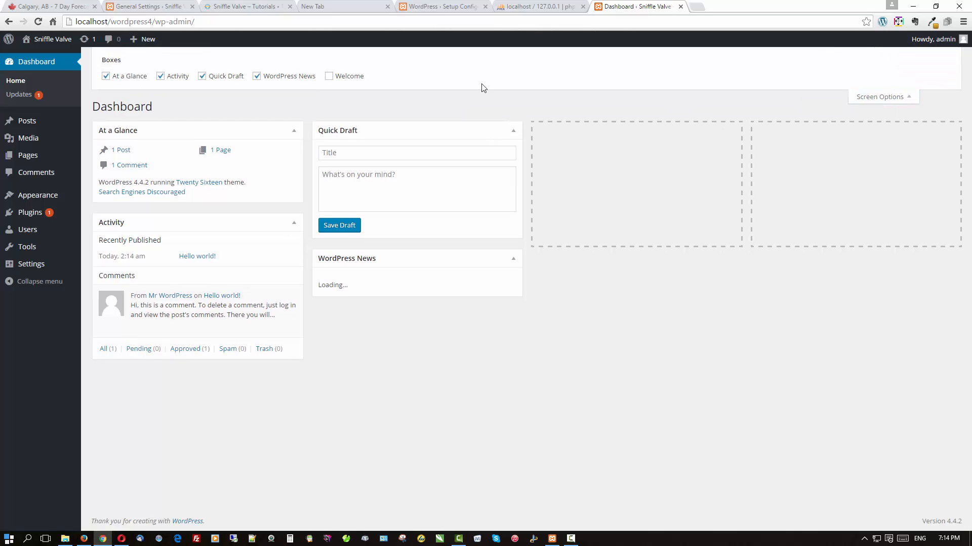
click(259, 77)
click(216, 78)
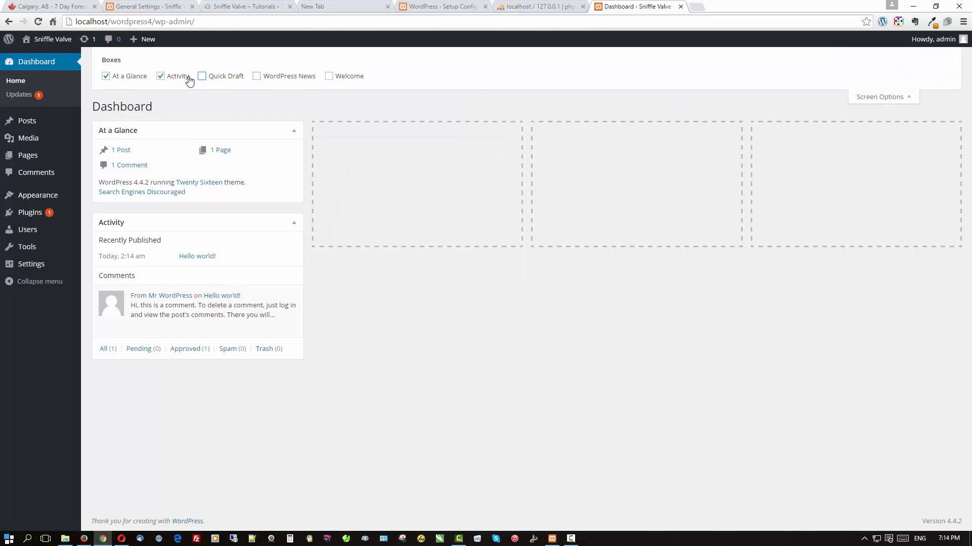
click(188, 78)
click(871, 96)
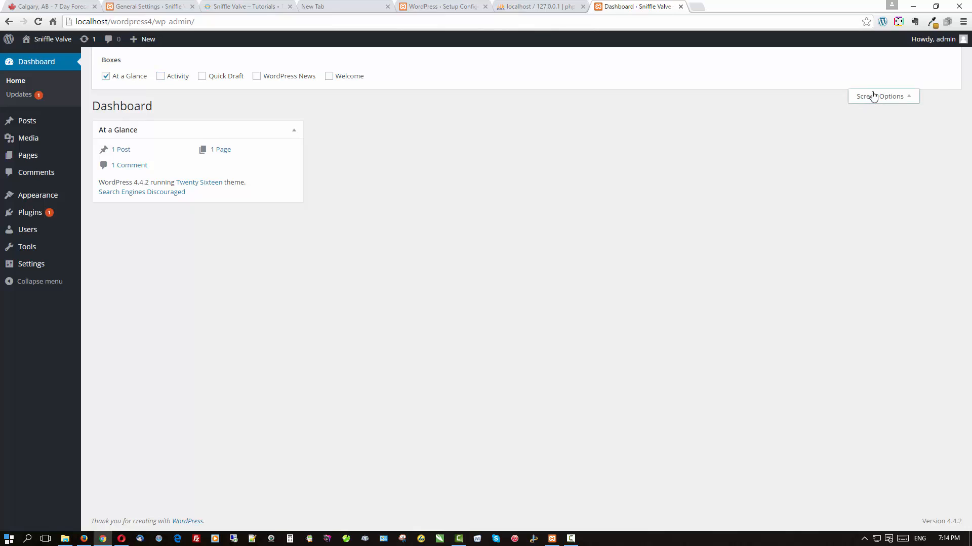
Bulk-delete both installed plugins, Akismet and Hello Dolly.
click(17, 213)
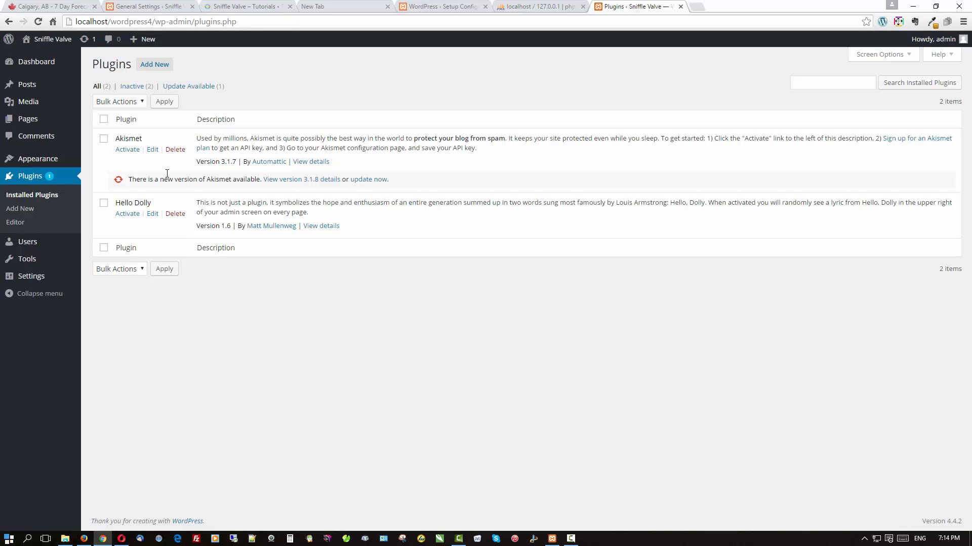
click(103, 119)
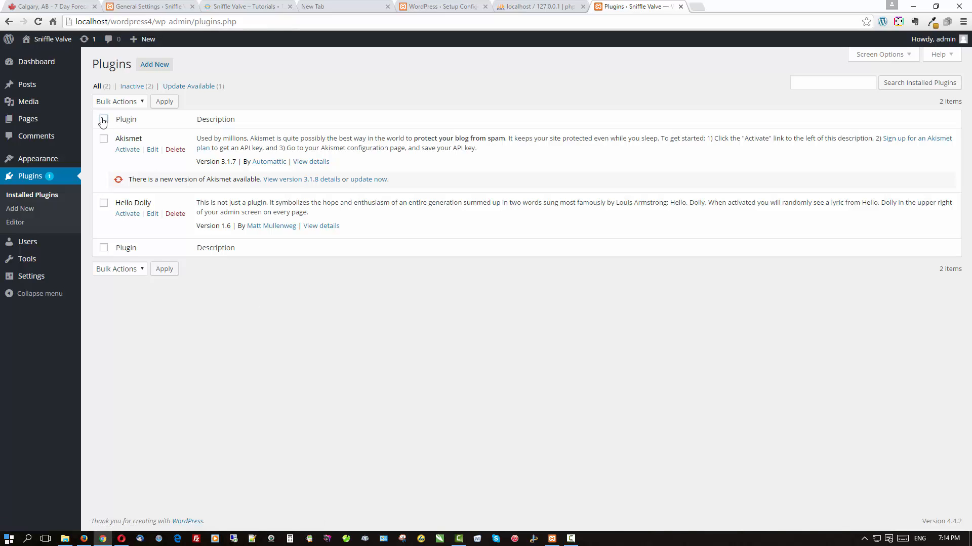
click(127, 102)
click(115, 153)
click(157, 103)
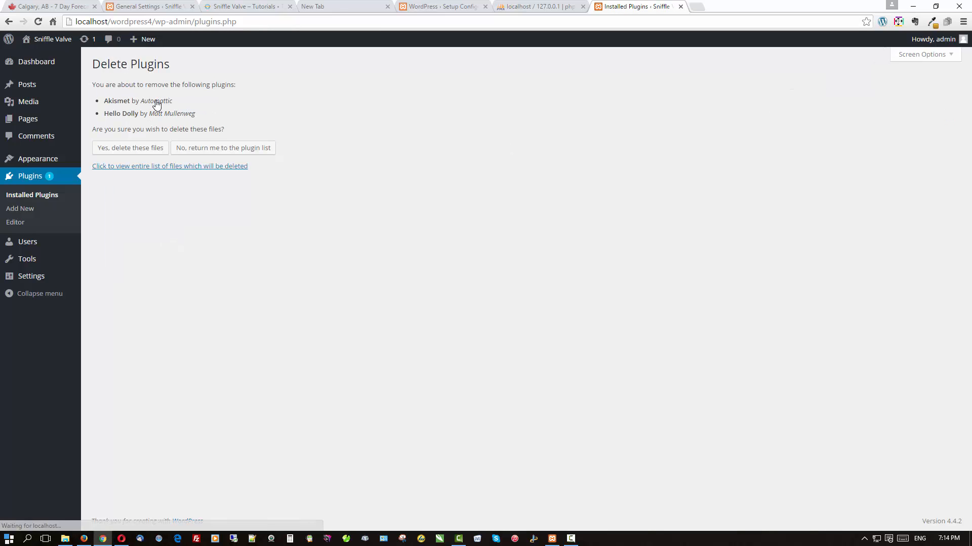
click(129, 151)
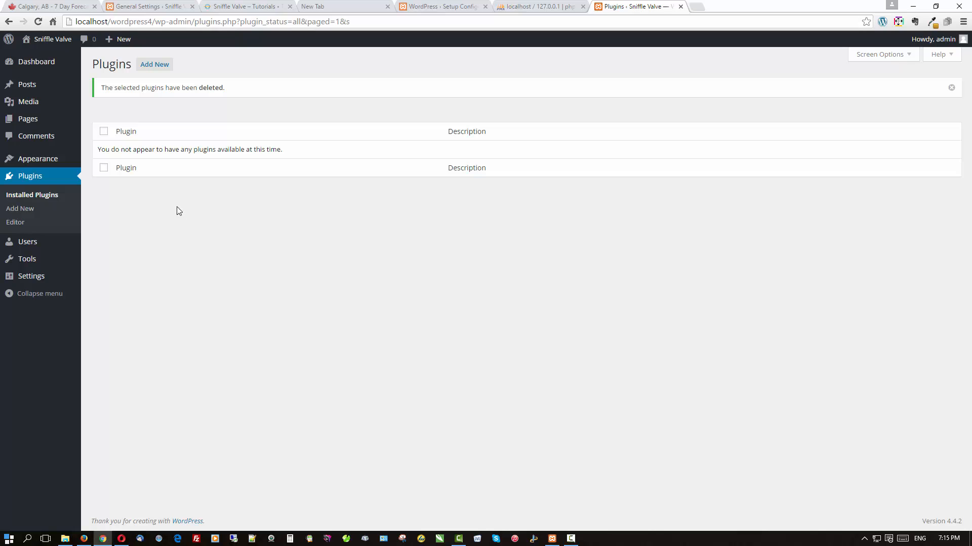
Search plugins for 'beaver', then install and activate Beaver Builder Lite 1.7.5.
click(155, 66)
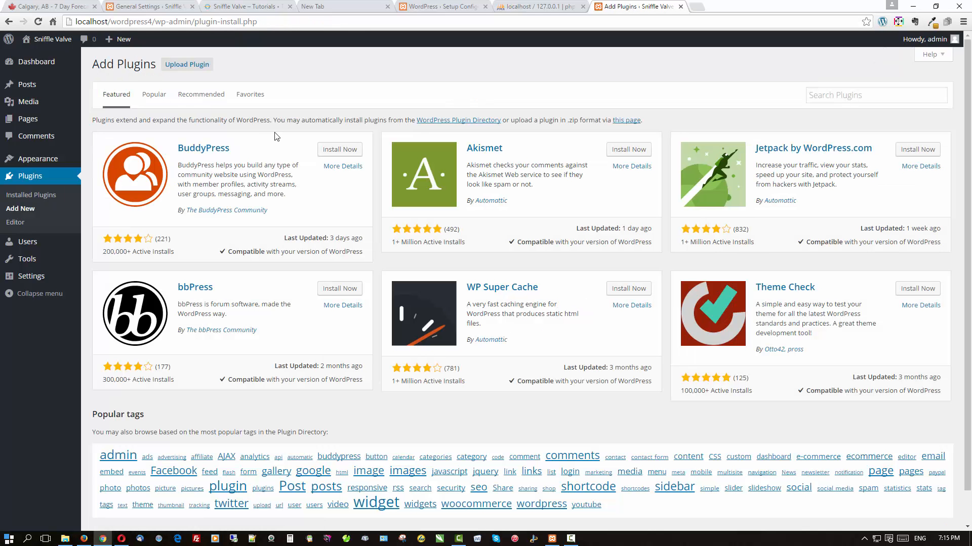
click(823, 96)
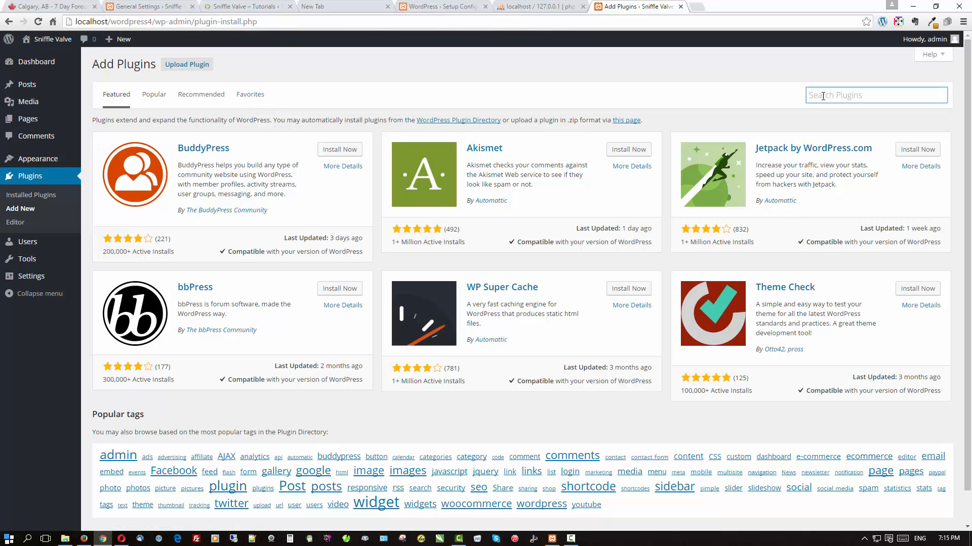
text(beaver)
key(Return)
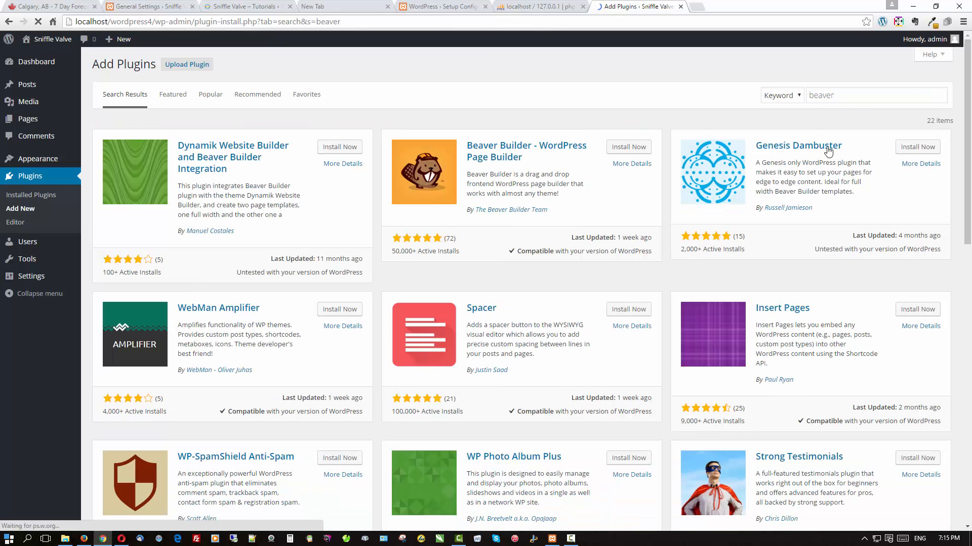
click(641, 147)
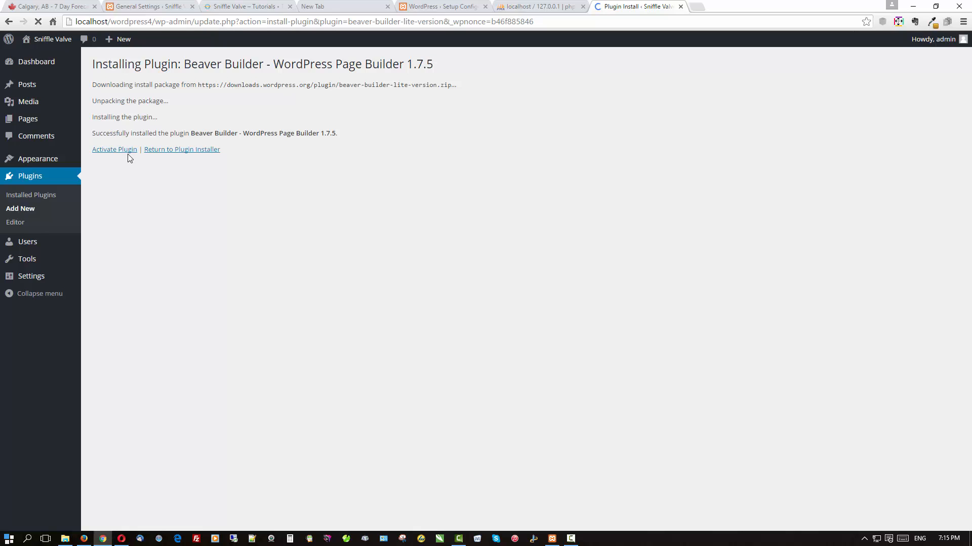
click(127, 152)
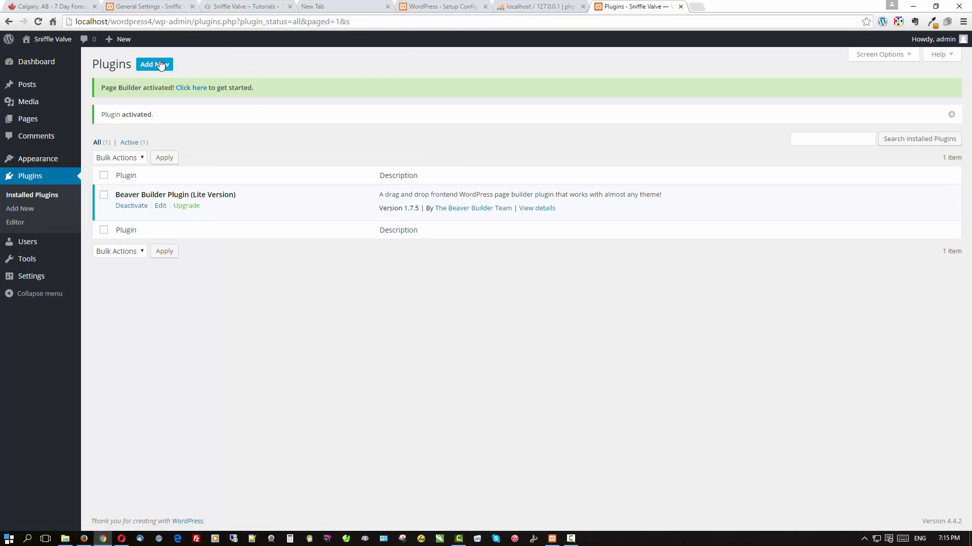
Search plugins for 'formidable', then install and activate Formidable Forms 2.0.22.
click(160, 65)
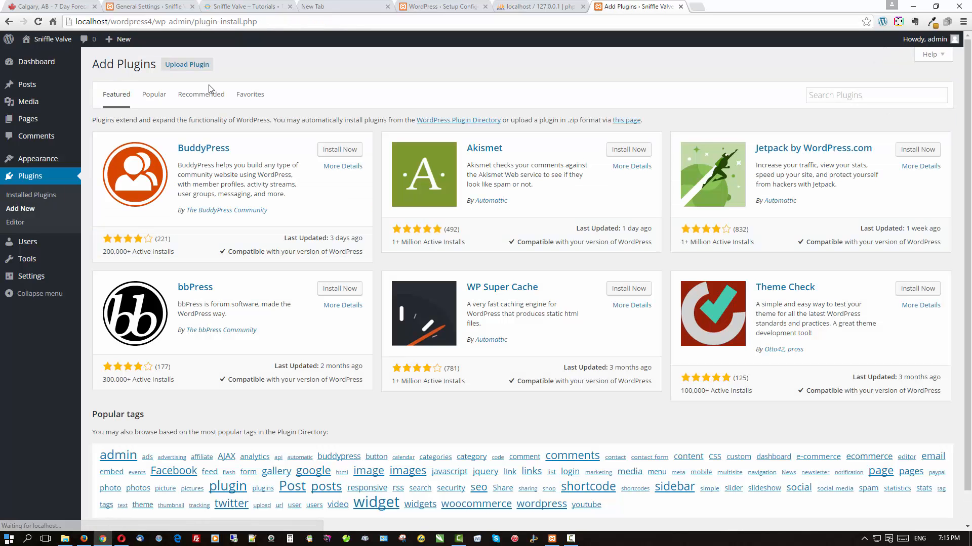
click(859, 93)
text(f)
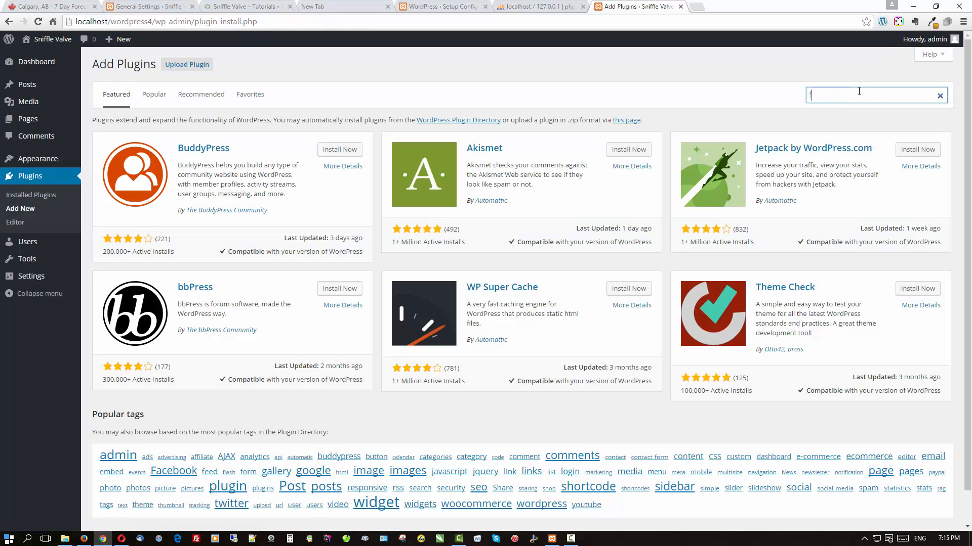
text(ormidable)
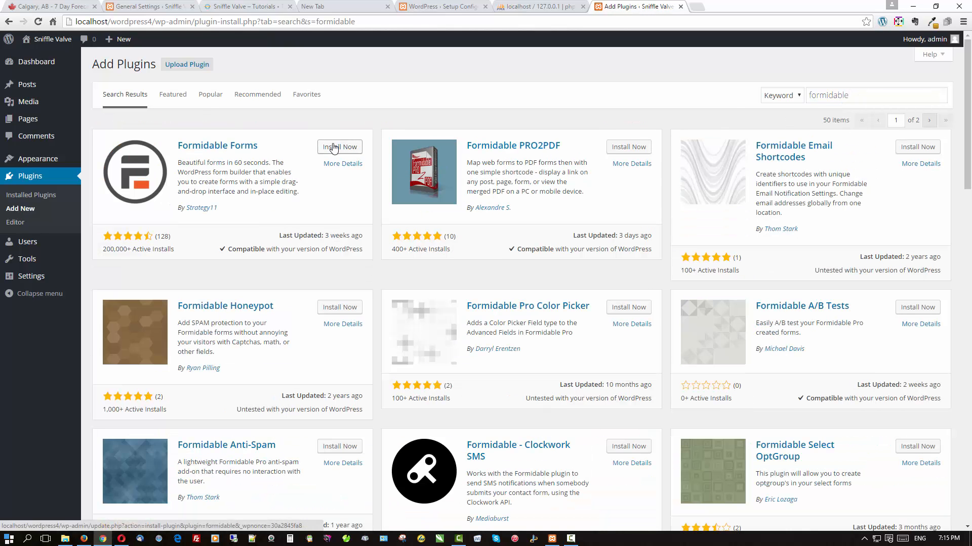
click(333, 147)
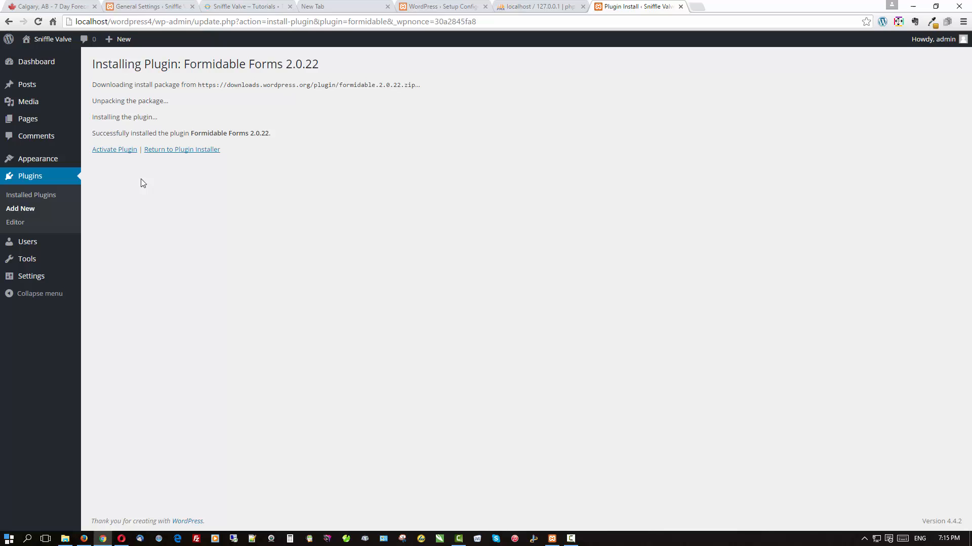
click(113, 154)
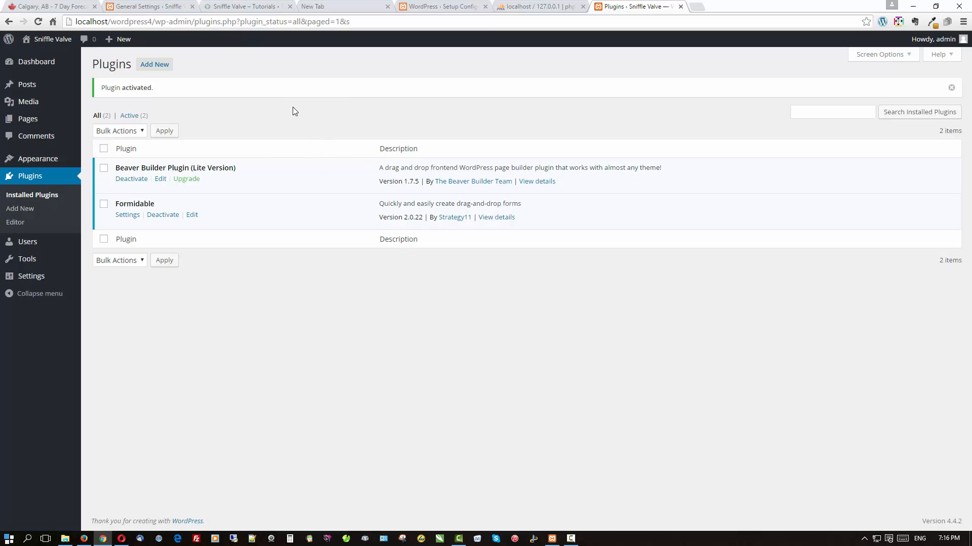
Install Genesis Dambuster 1.4 from a 'dambuster' search; after activation is refused, return to Plugins.
click(164, 70)
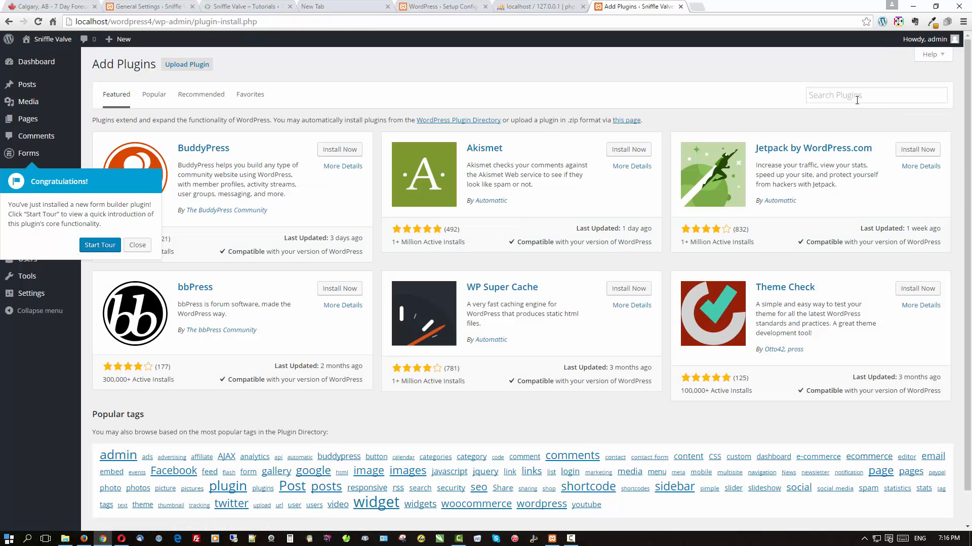
click(854, 94)
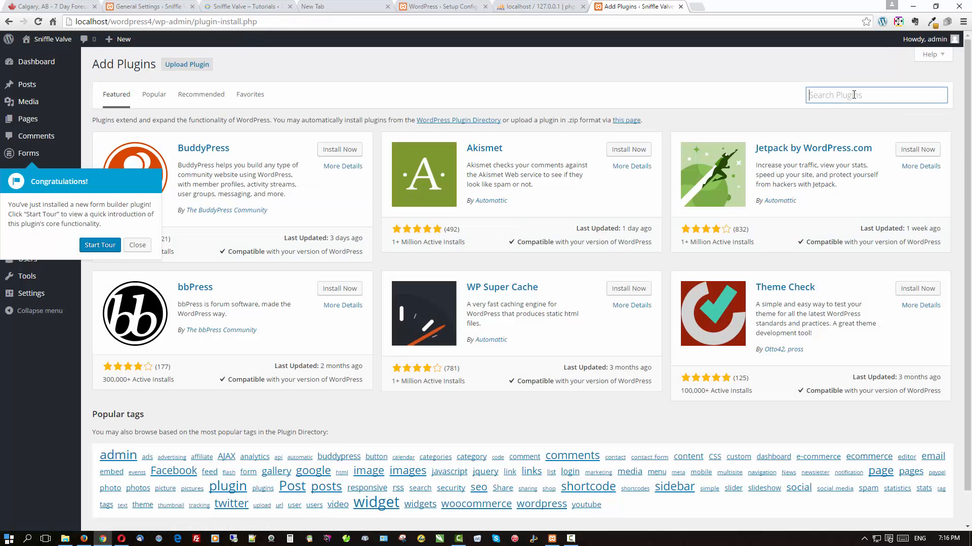
text(dambuster)
key(Return)
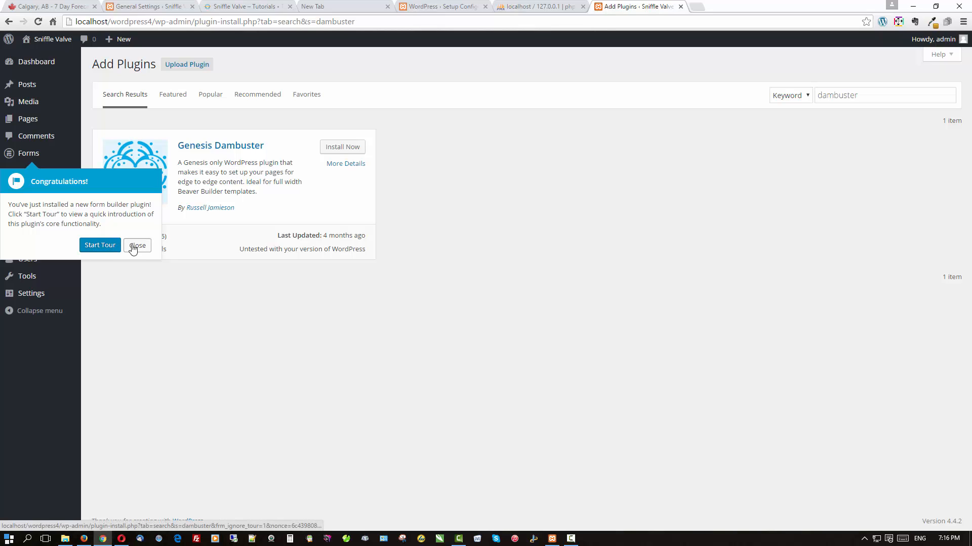
click(133, 248)
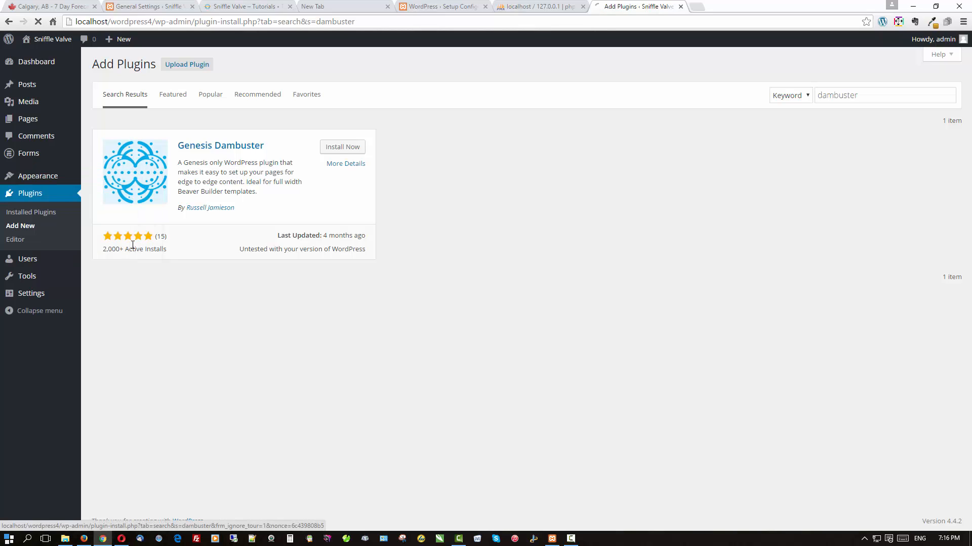
click(355, 152)
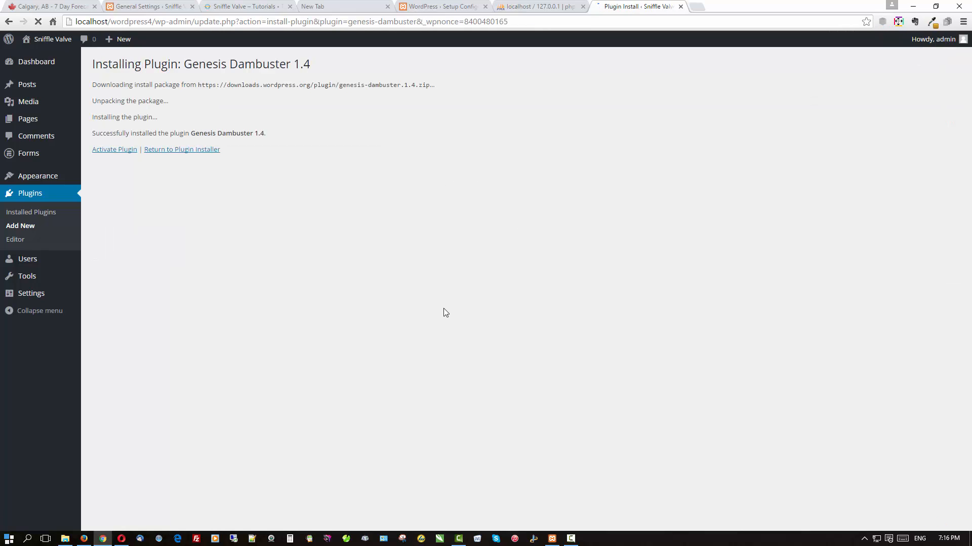
click(104, 150)
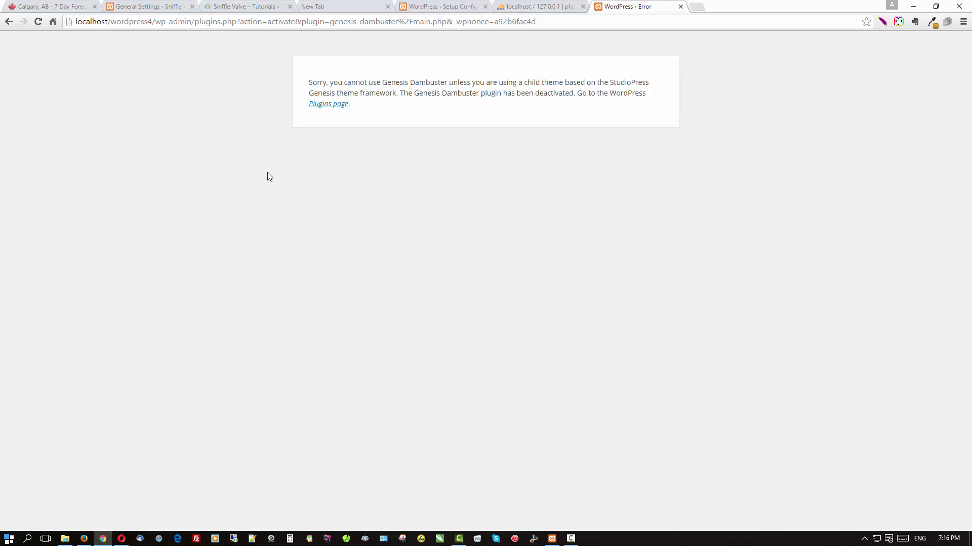
click(320, 104)
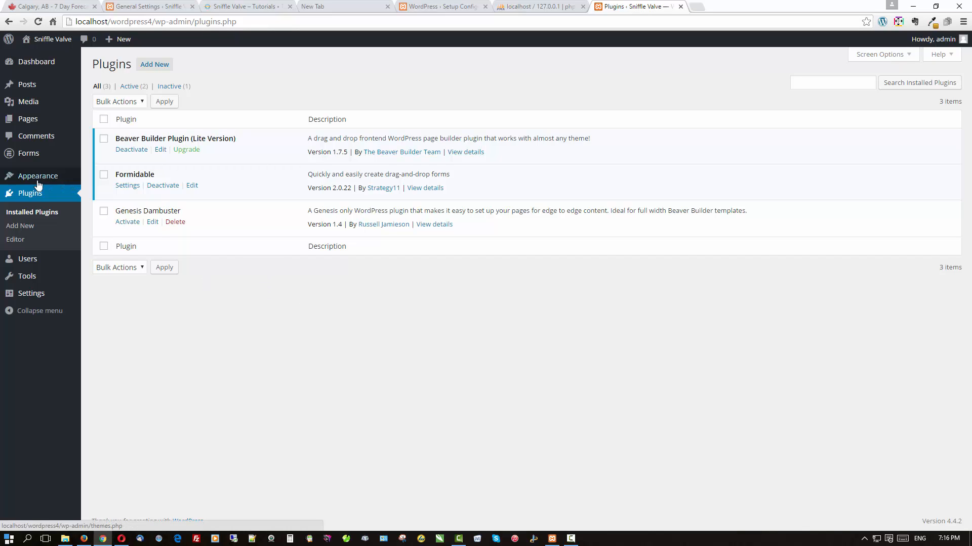
mouse_move(37, 185)
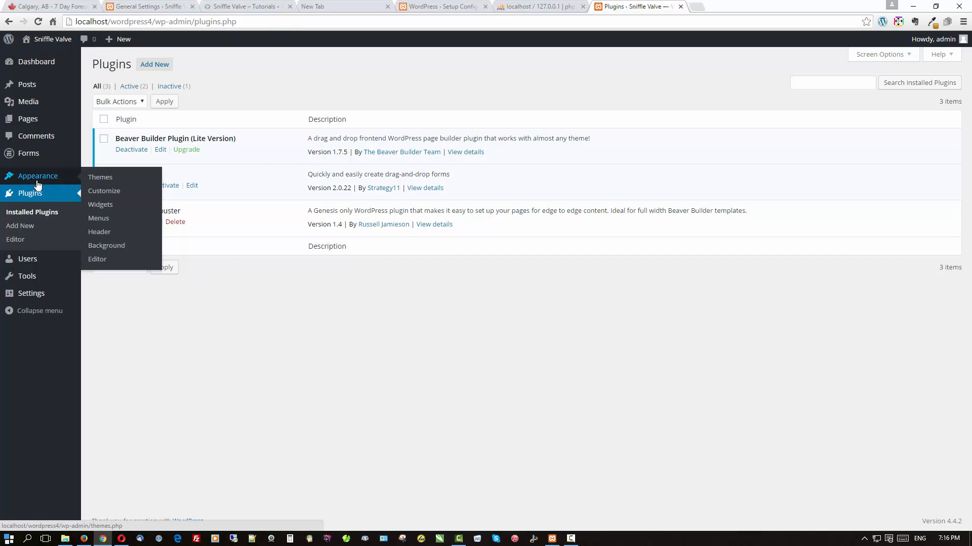
Upload and install the Genesis 2.2.6 theme from genesis.2.2.6.zip, then return to Themes.
click(99, 179)
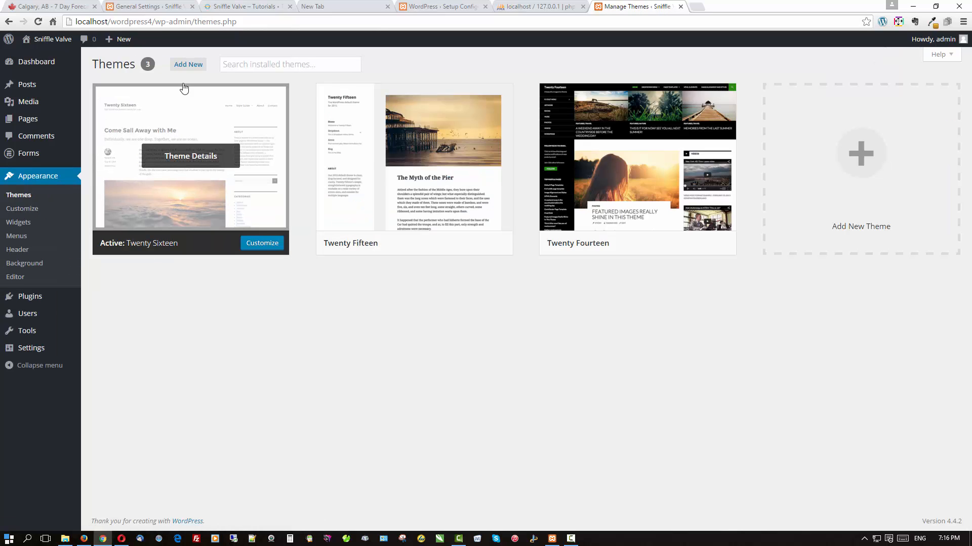
click(186, 66)
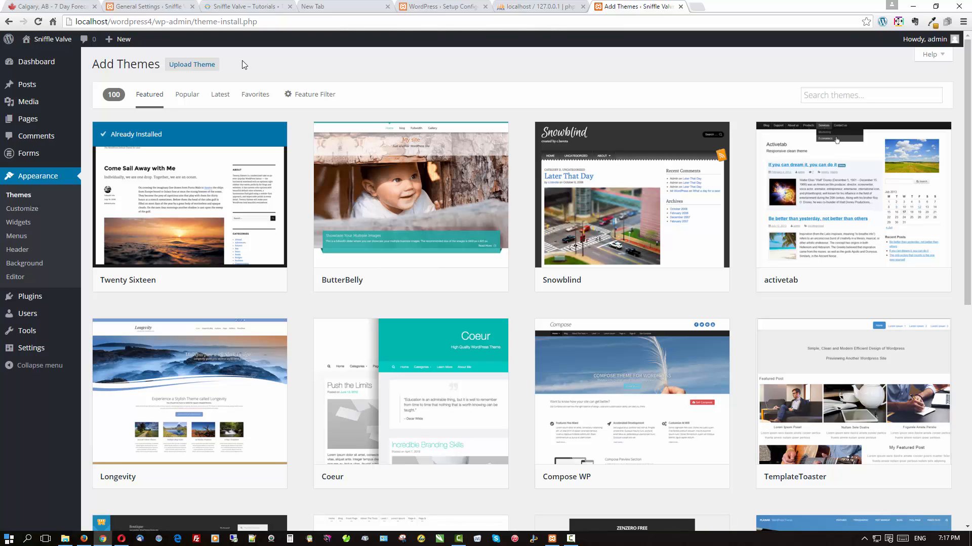
click(196, 67)
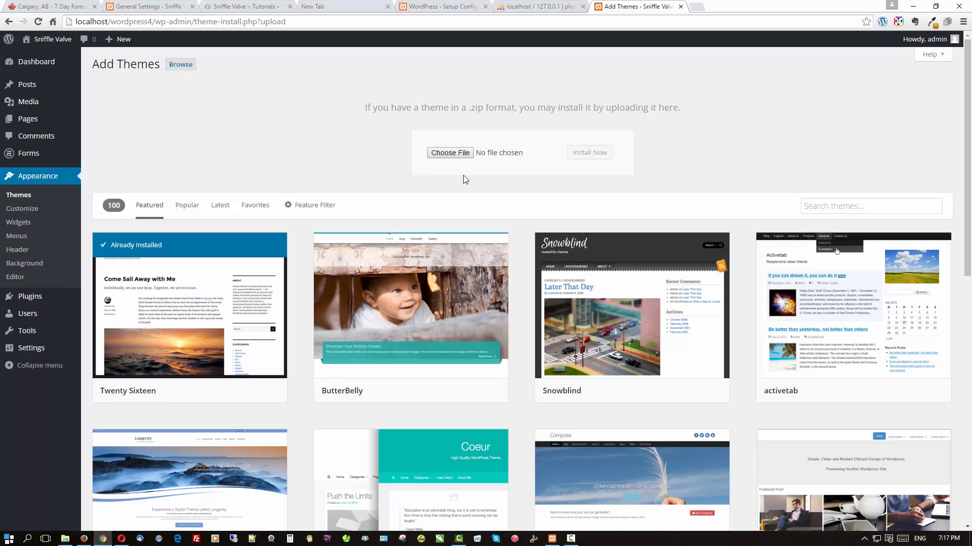
click(450, 154)
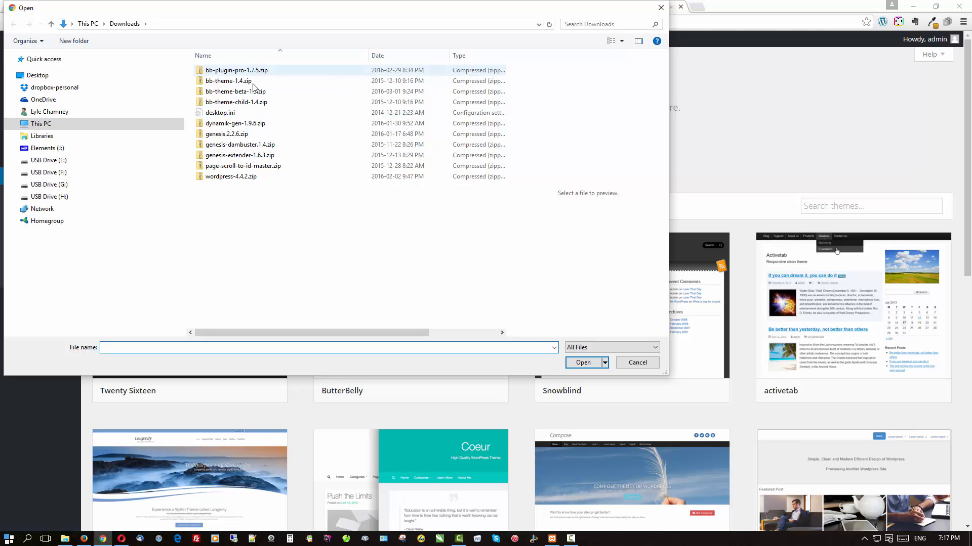
click(247, 134)
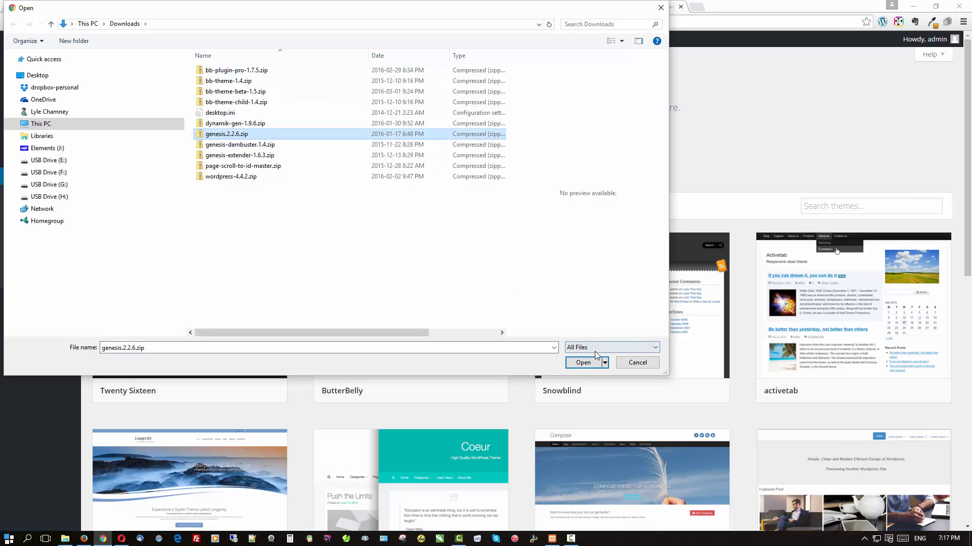
click(582, 363)
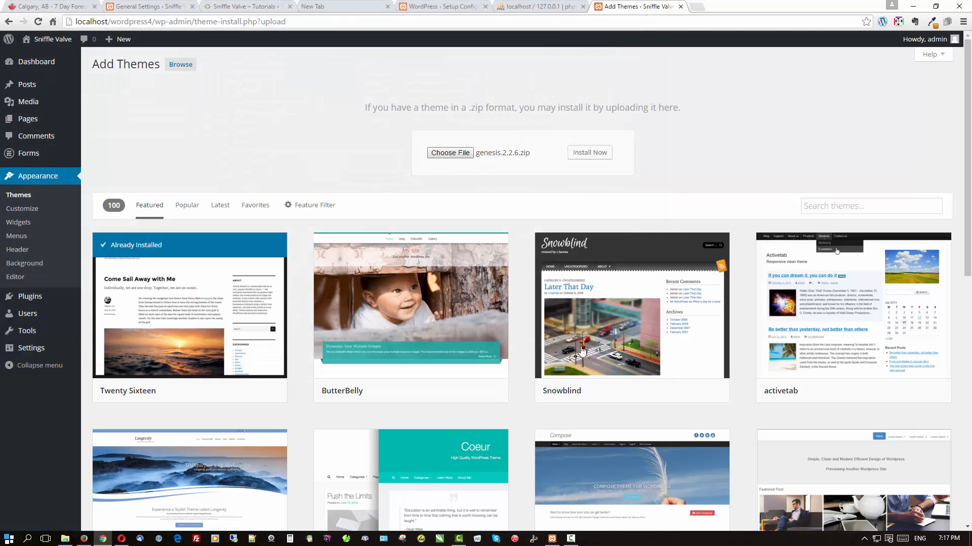
click(588, 153)
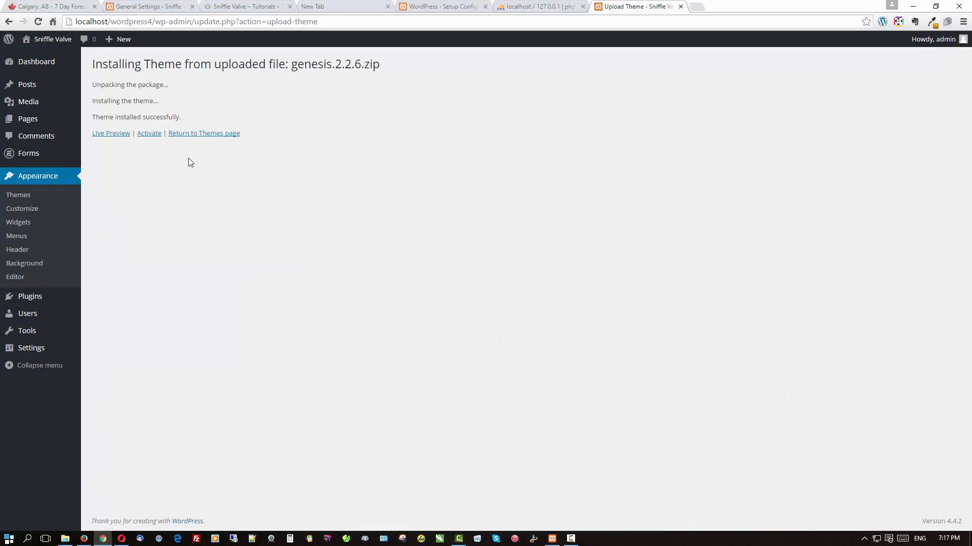
click(197, 133)
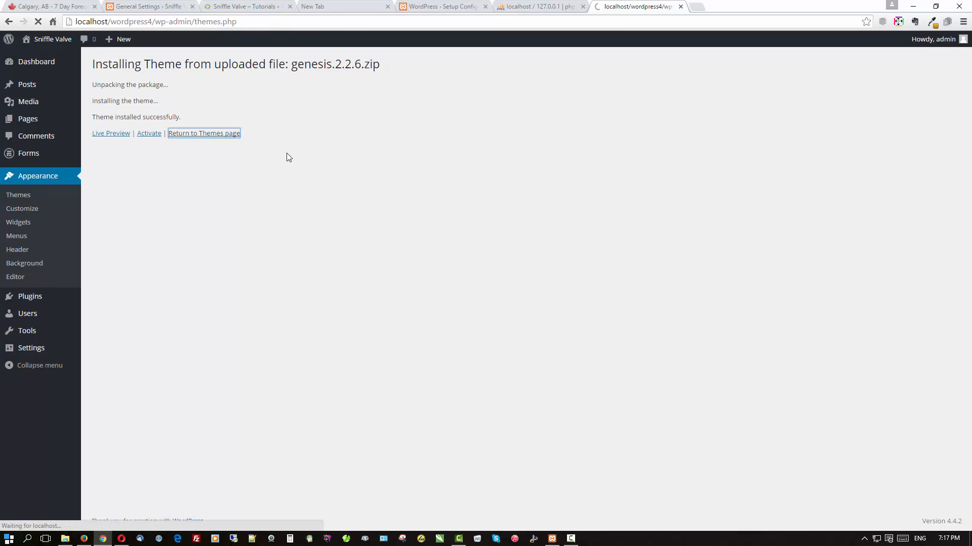
Upload, install and activate the Dynamik-Gen child theme from dynamik-gen-1.9.6.zip.
click(190, 64)
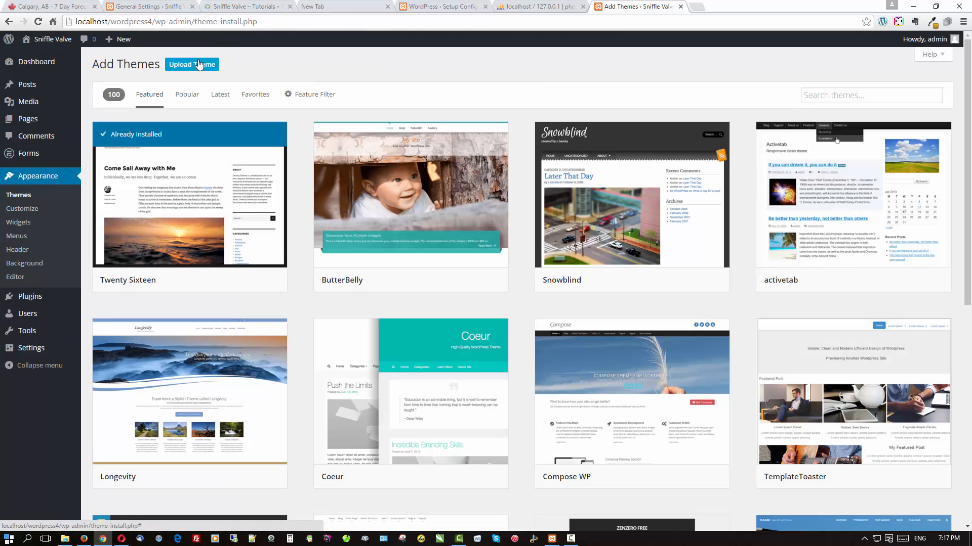
click(199, 65)
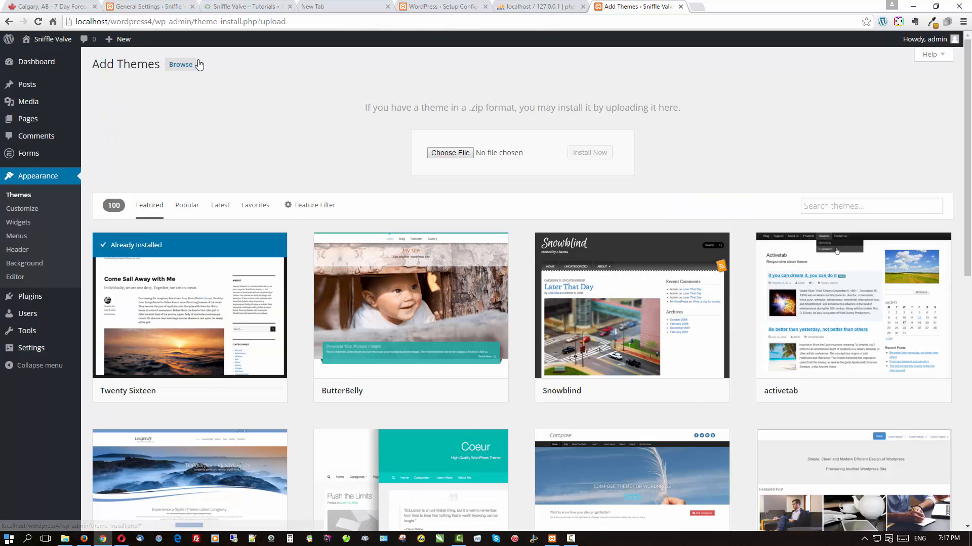
click(464, 153)
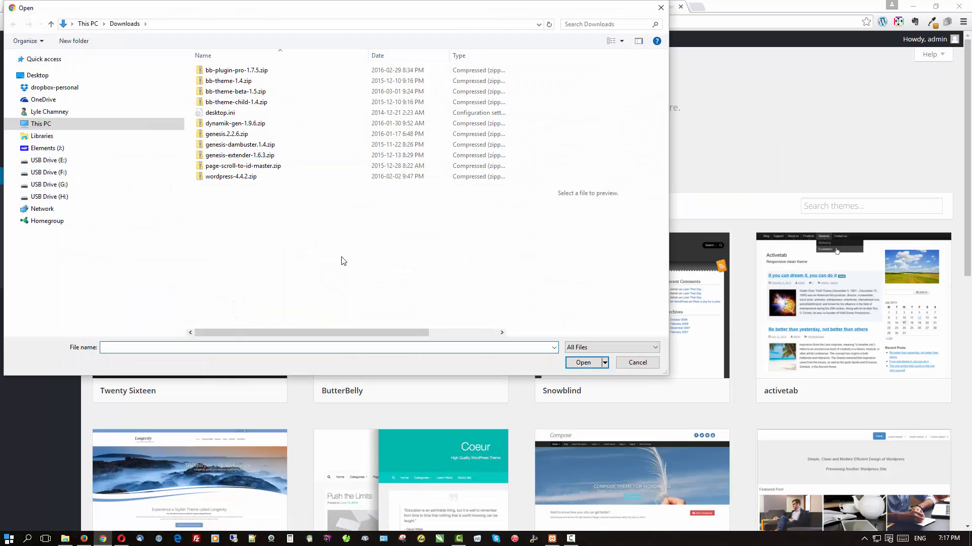
click(244, 127)
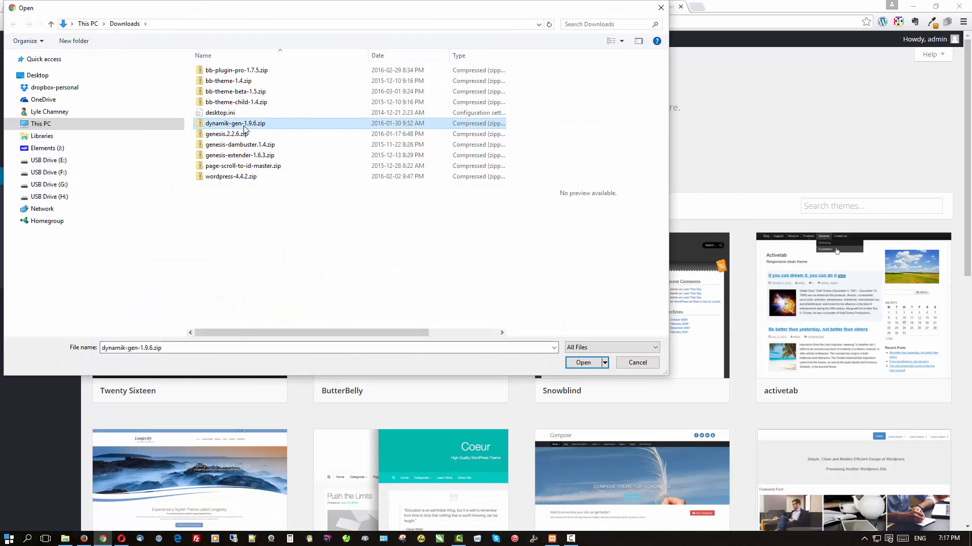
click(587, 363)
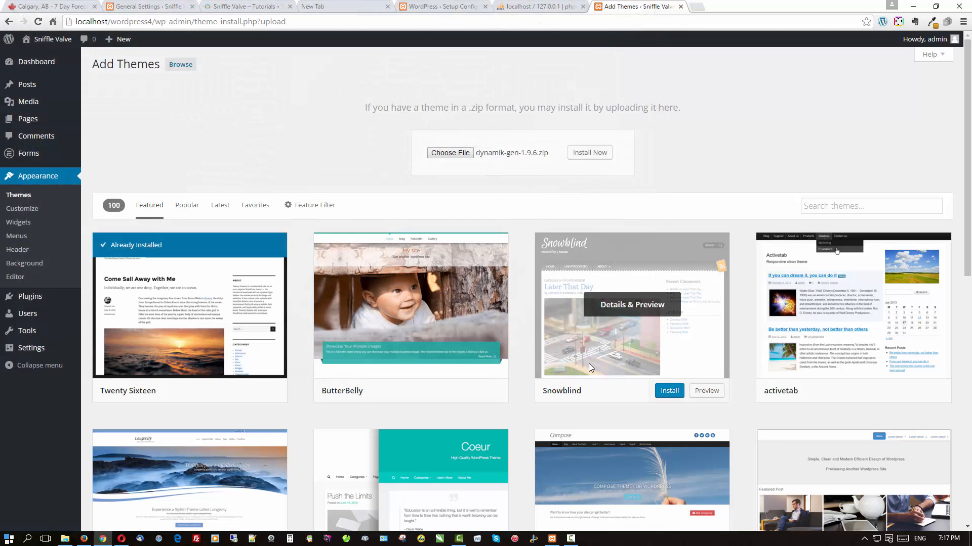
click(593, 155)
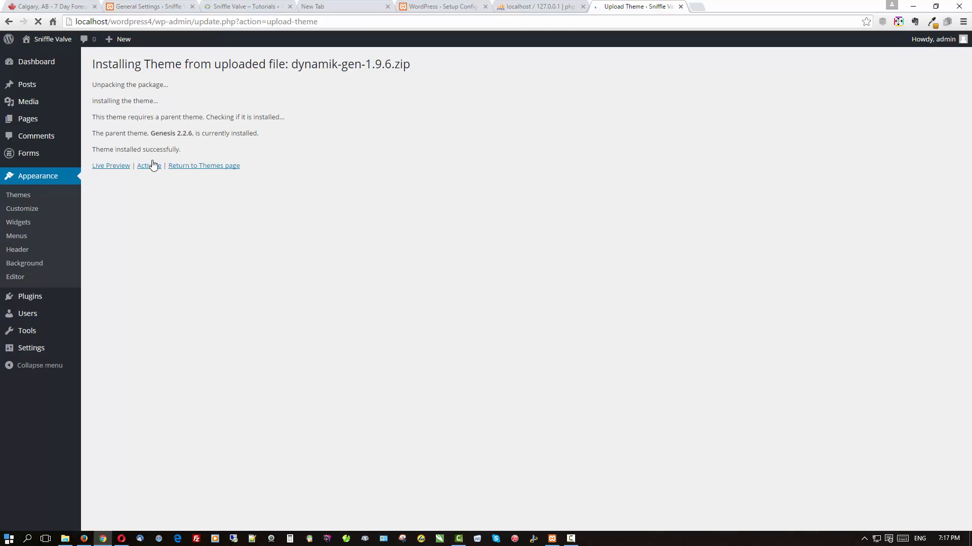
click(152, 165)
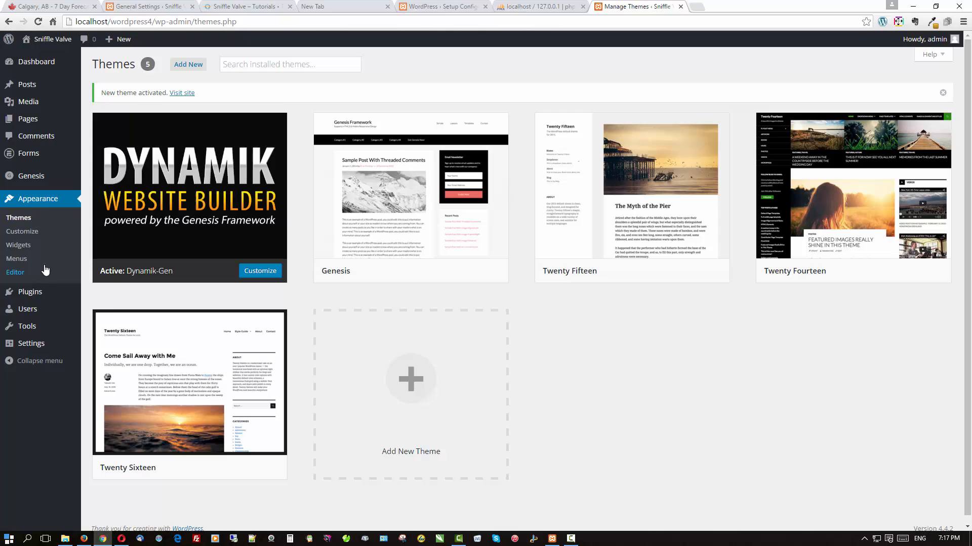
Create a menu named MainMenu and add Sample Page to it.
click(17, 260)
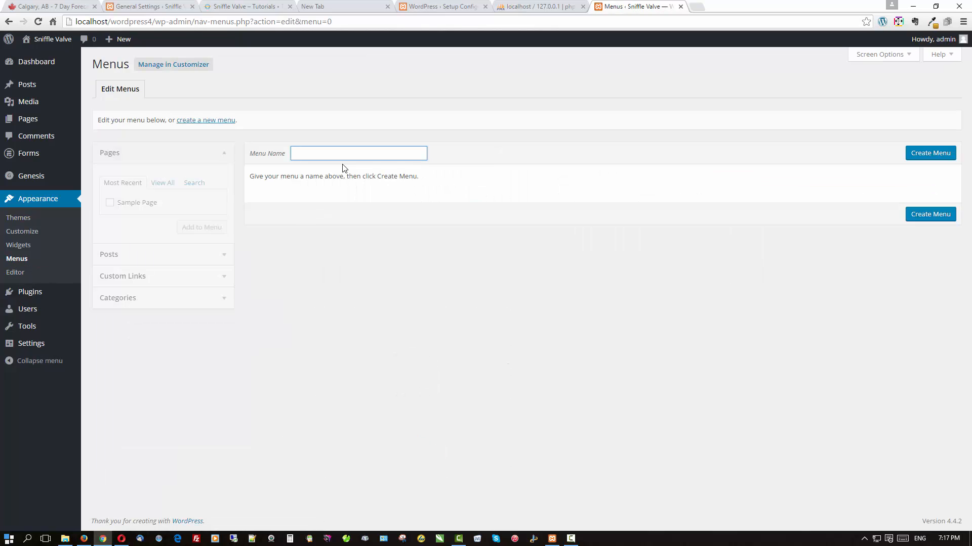
text(Me)
text(a)
click(922, 157)
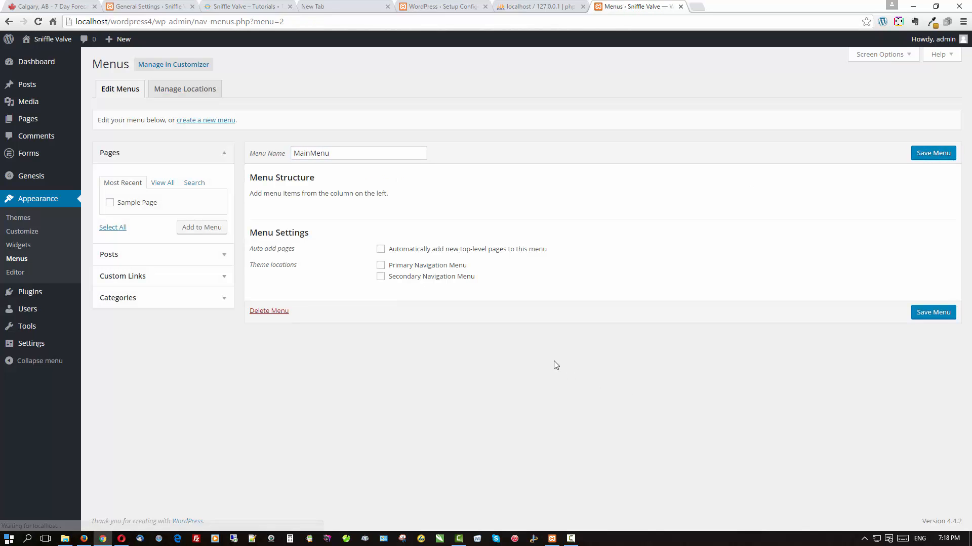
click(110, 202)
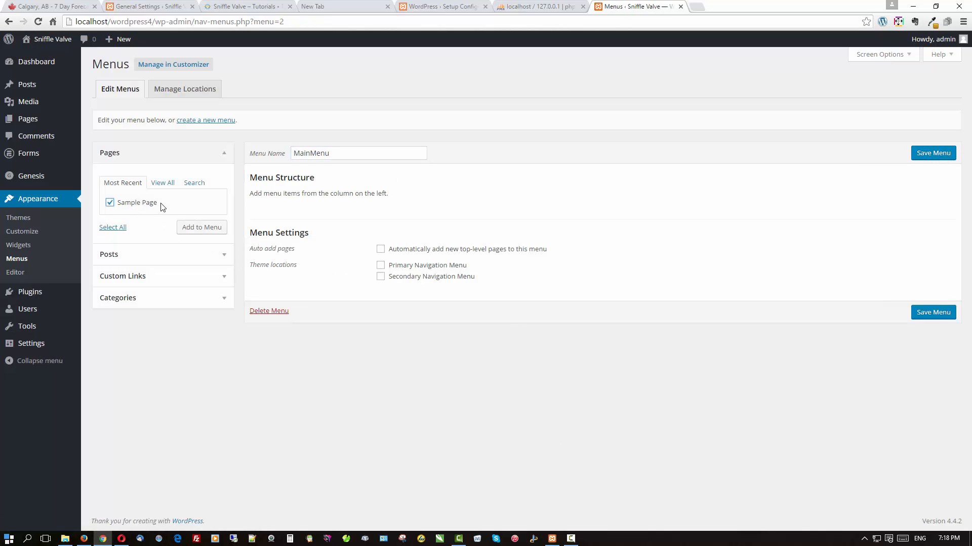
click(211, 235)
Assign MainMenu to Primary Navigation, enable auto-adding new top-level pages, and save it.
click(381, 292)
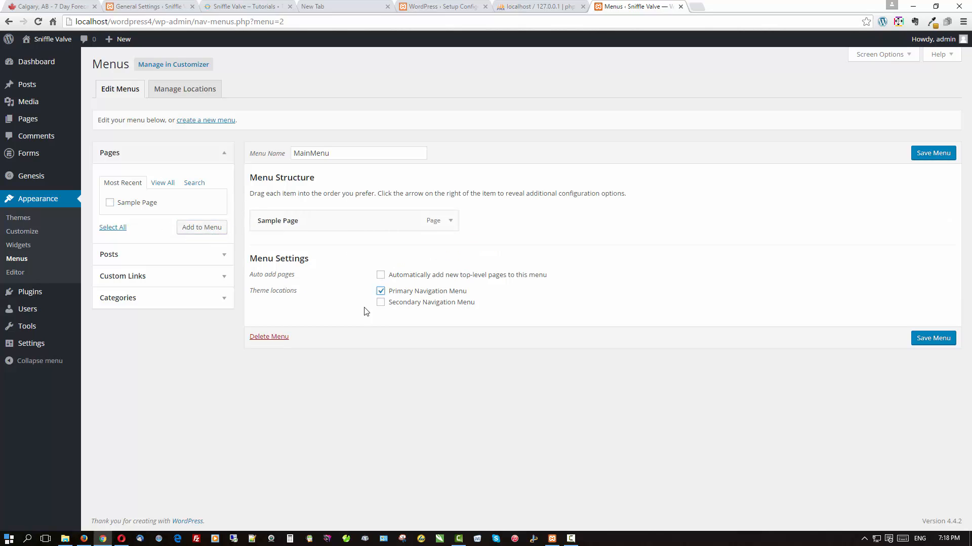
click(381, 276)
click(921, 344)
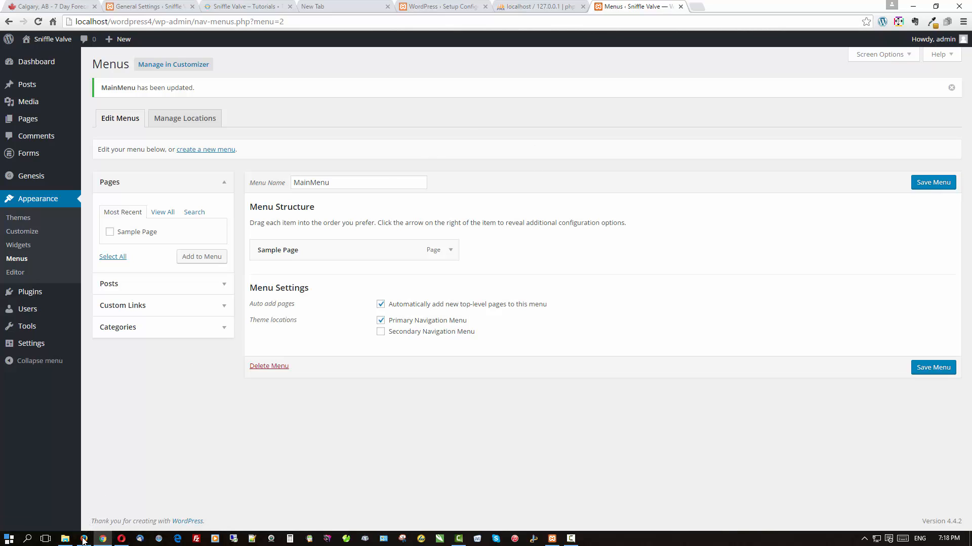
mouse_move(84, 540)
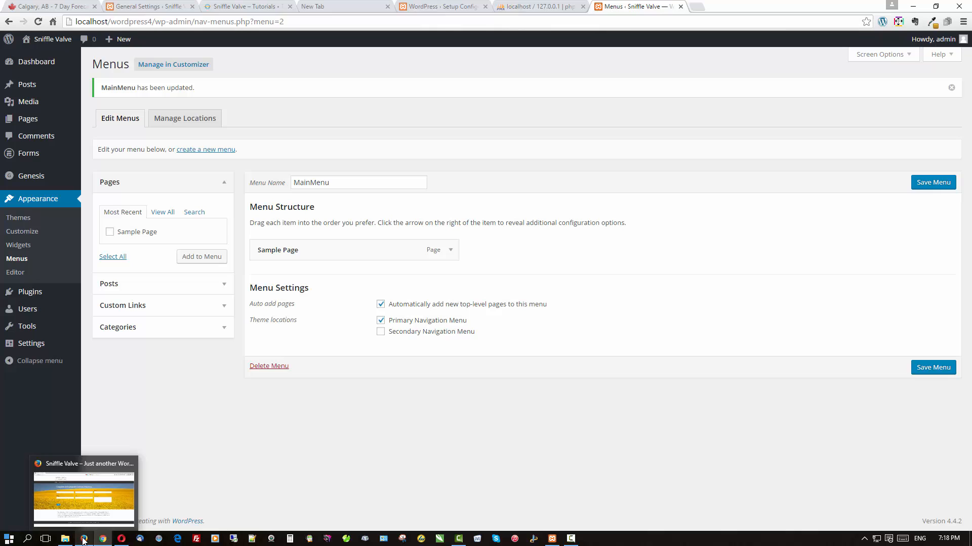
Load localhost/wordpress4/ in Firefox to view the new site, then return to the admin.
click(84, 541)
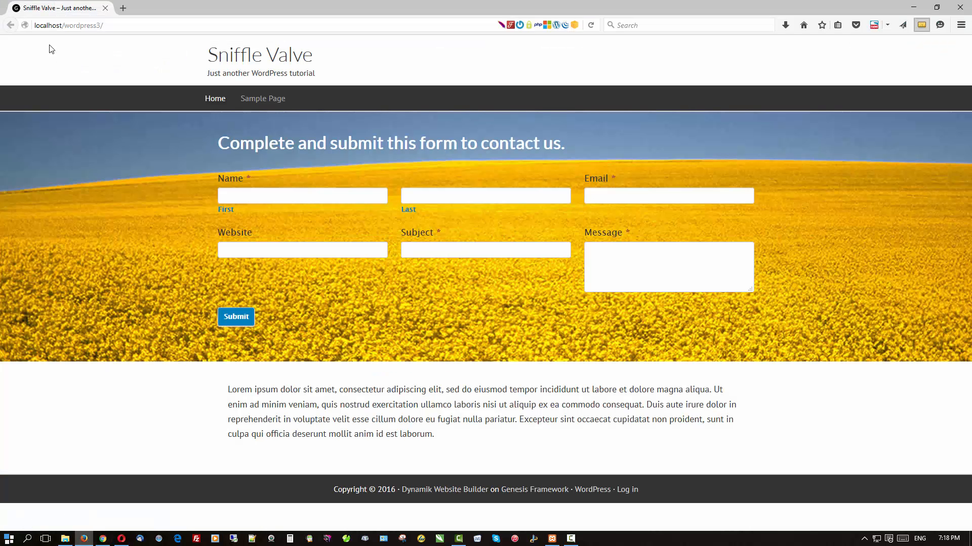
click(99, 25)
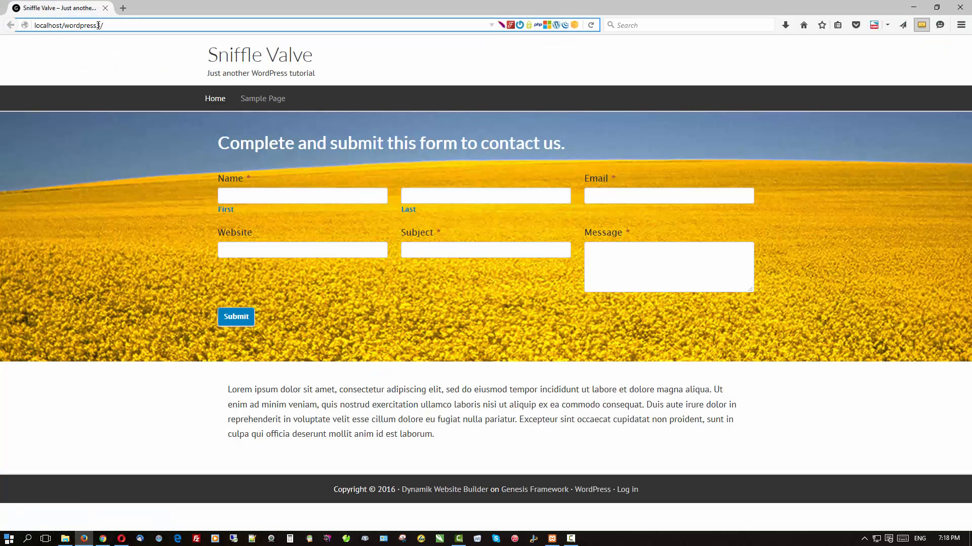
drag(96, 25, 100, 25)
text(4)
key(Return)
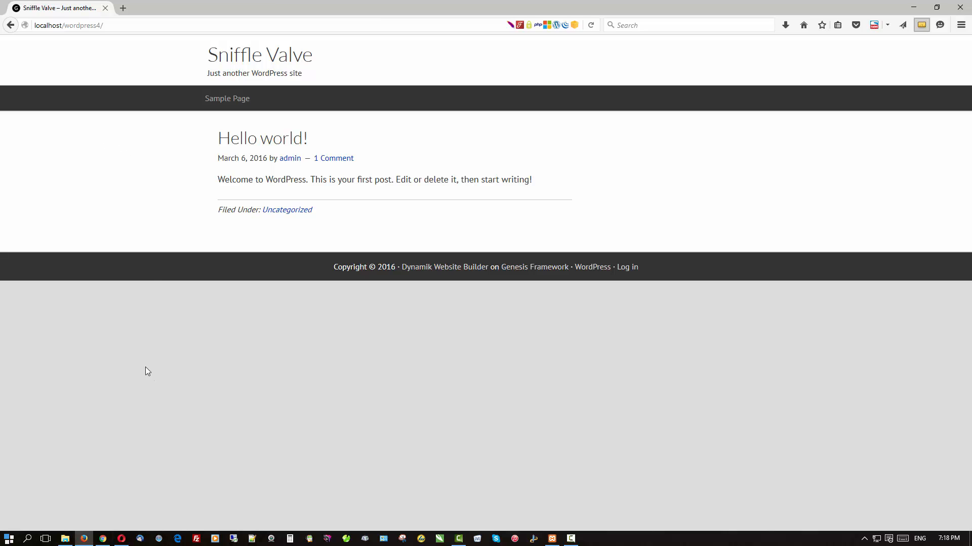
click(104, 540)
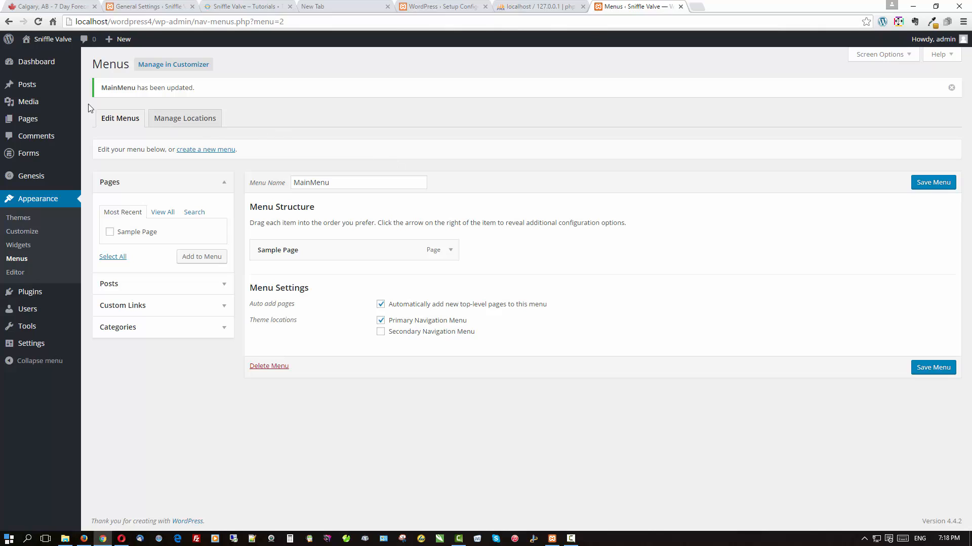
Create a new page titled 'Home' and publish it, staying in the editor when prompted.
mouse_move(28, 123)
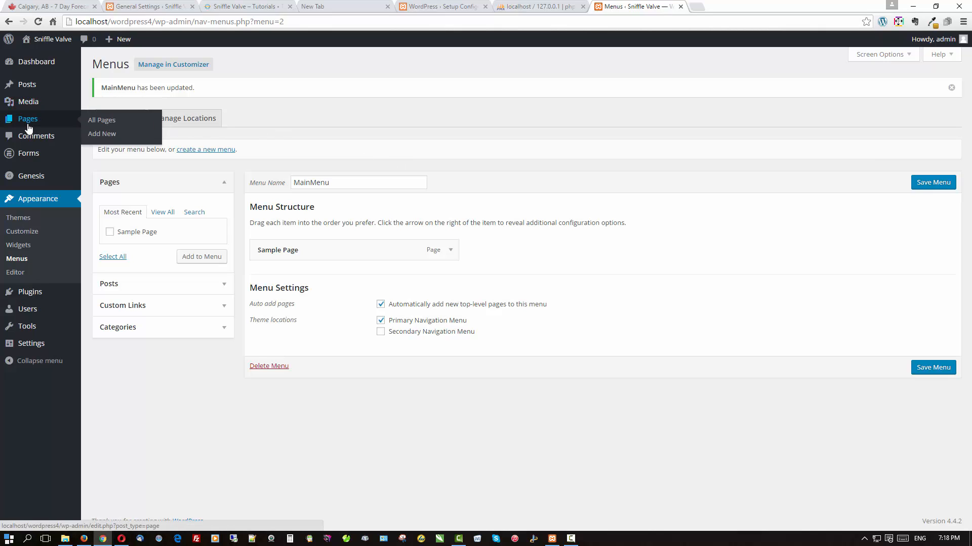
click(99, 137)
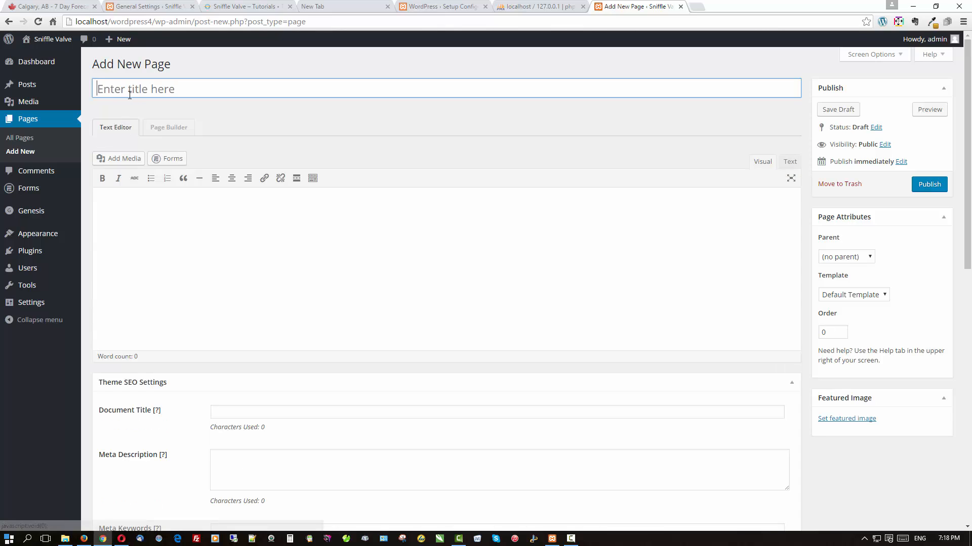
click(130, 95)
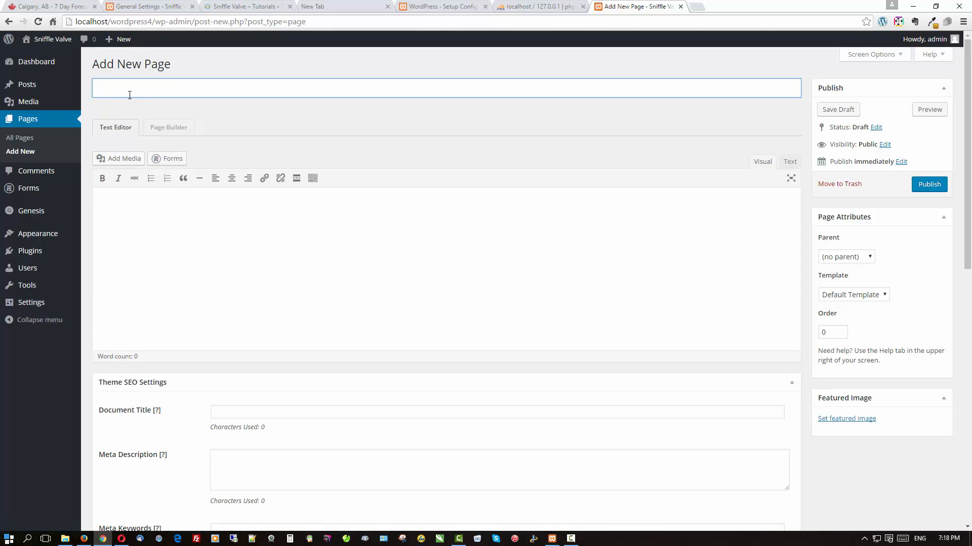
text(Home)
click(919, 189)
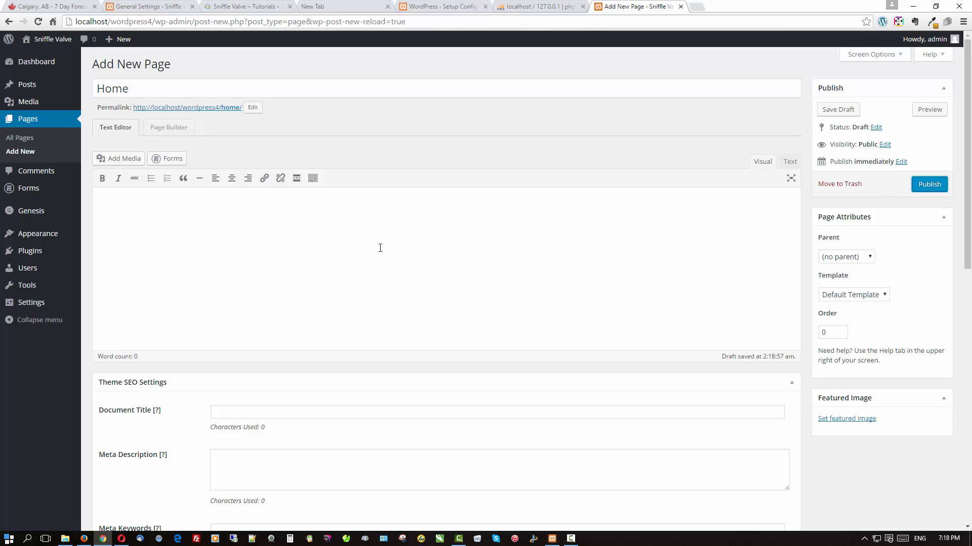
mouse_move(48, 302)
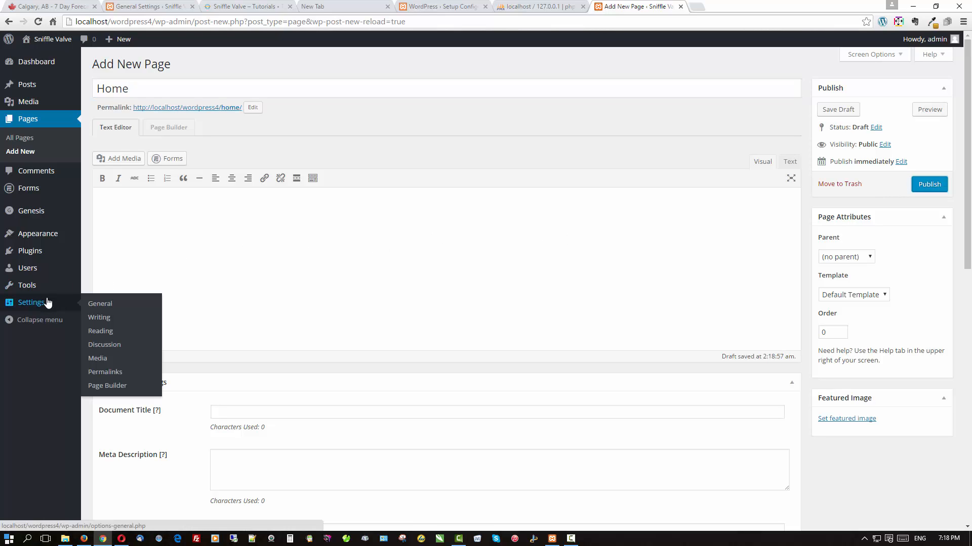
click(96, 334)
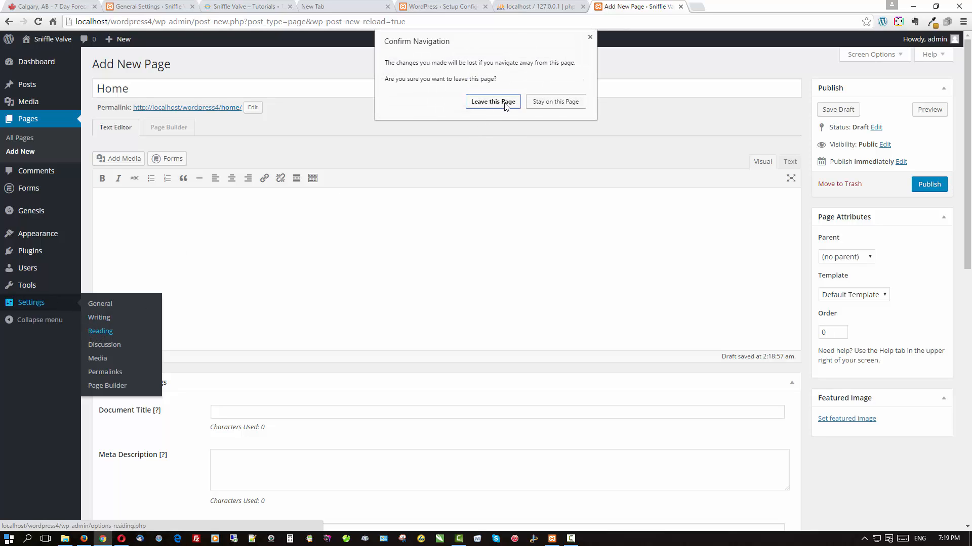
click(543, 102)
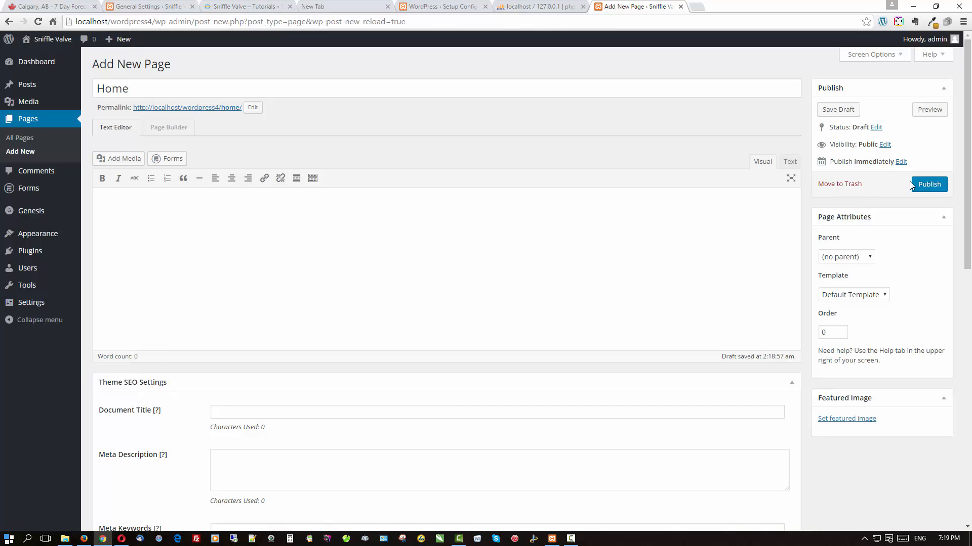
click(929, 184)
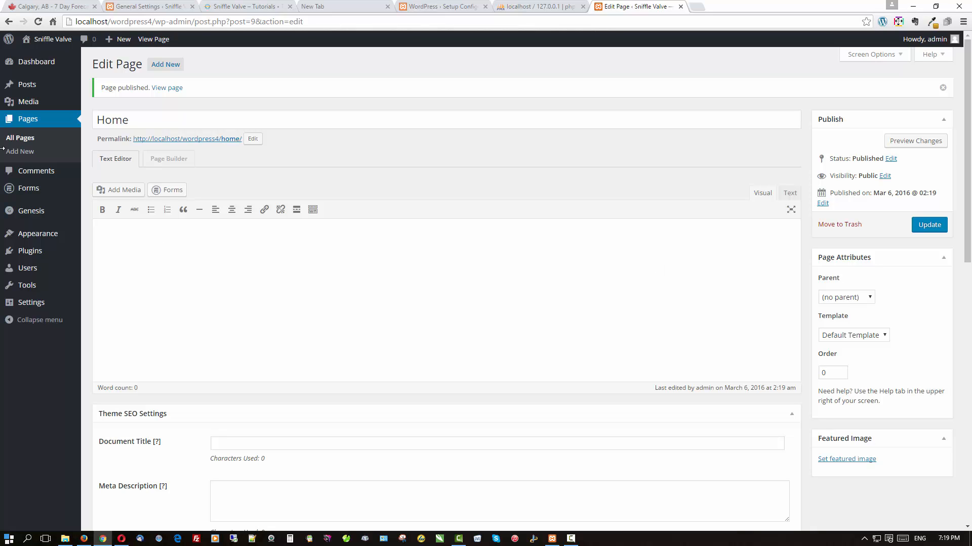
Set the Reading settings to a static front page using Home, and save.
mouse_move(37, 302)
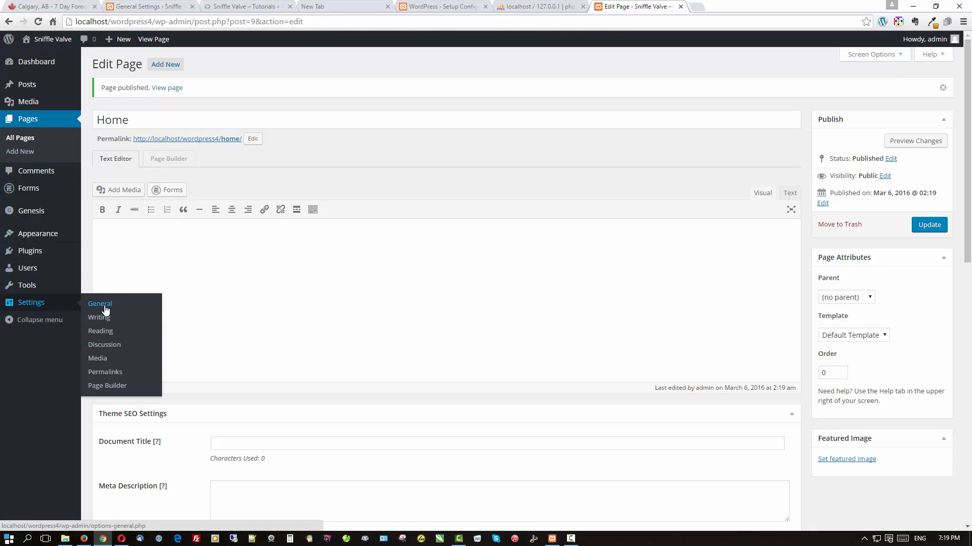
click(103, 335)
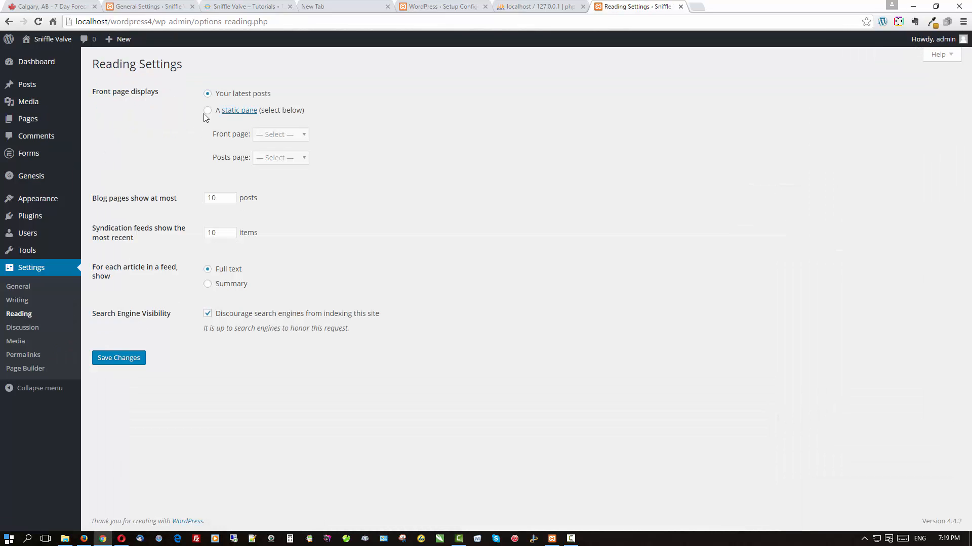
click(207, 111)
click(261, 136)
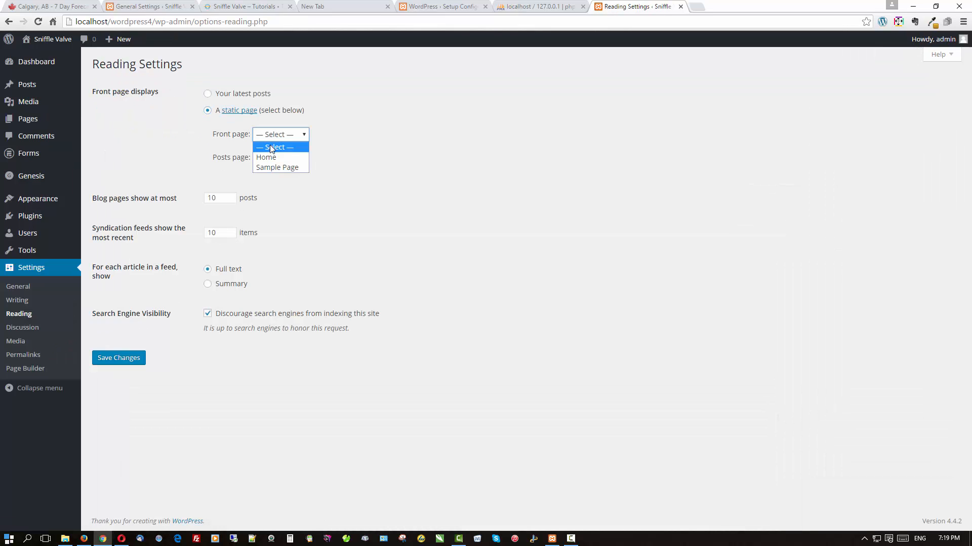
click(264, 156)
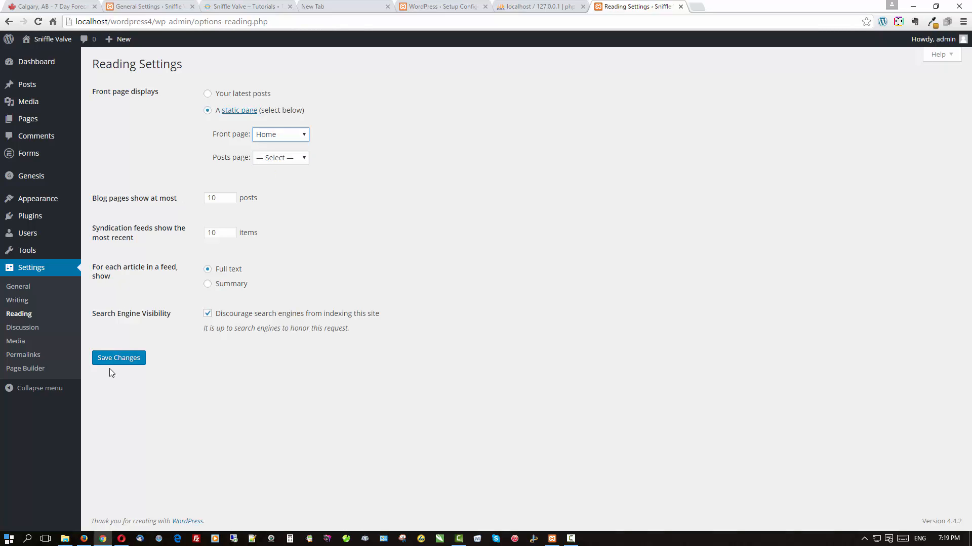
click(119, 360)
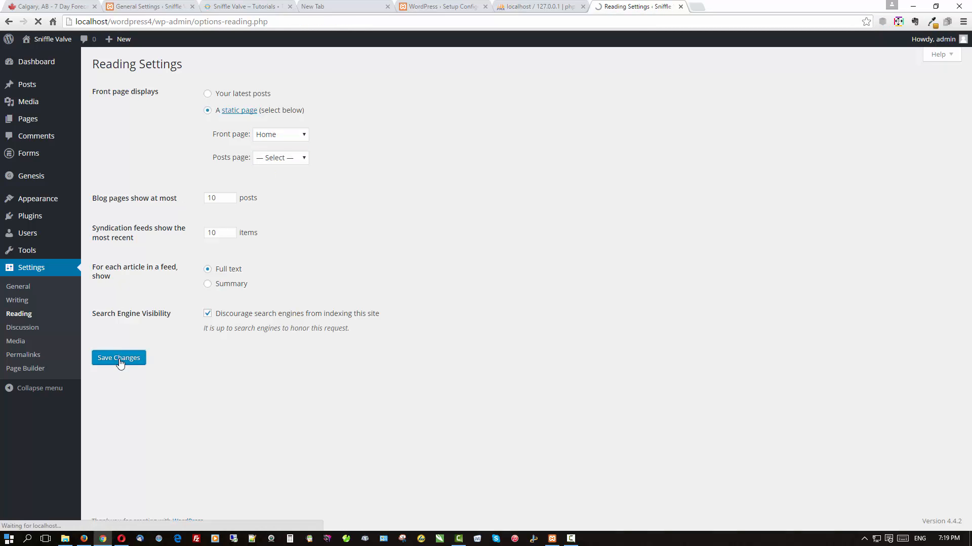
Switch permalinks to the Post name structure and save.
click(37, 357)
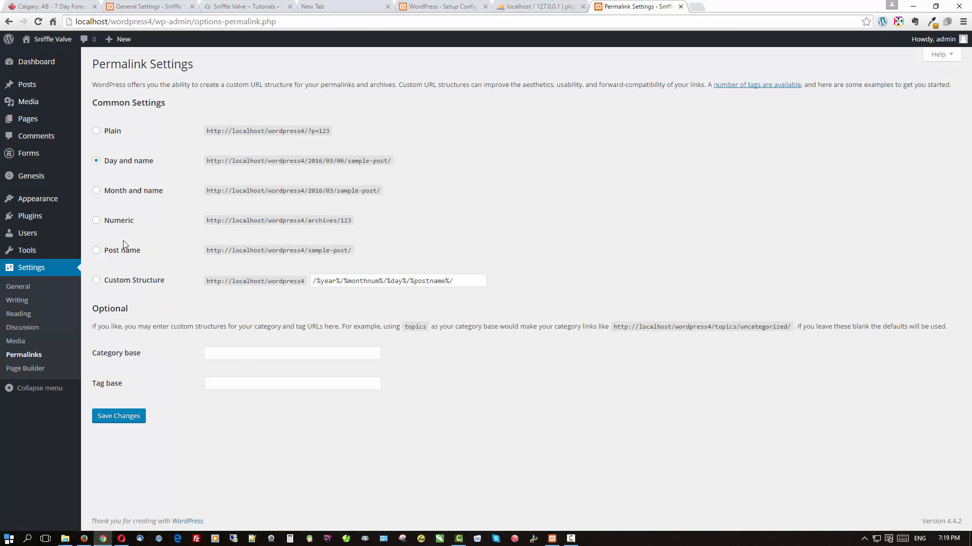
click(121, 253)
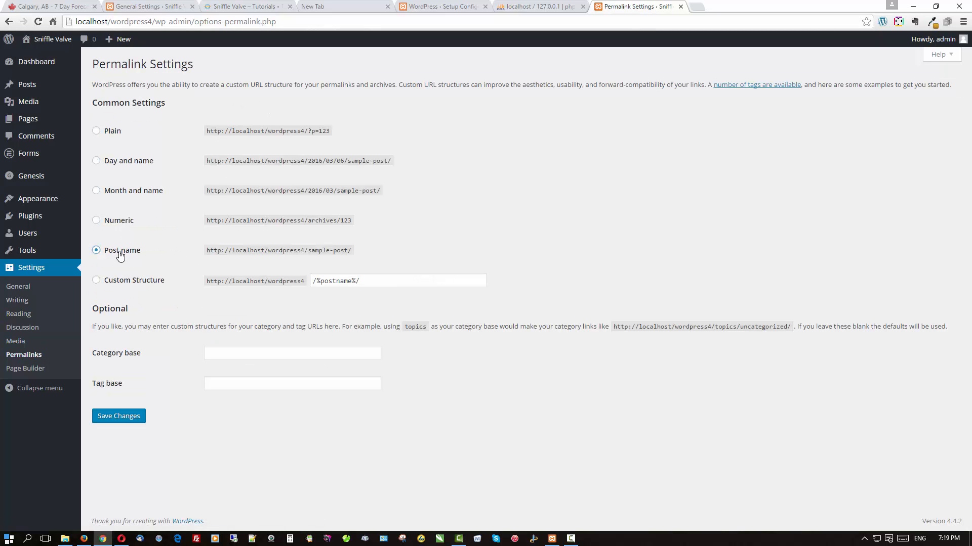
click(114, 417)
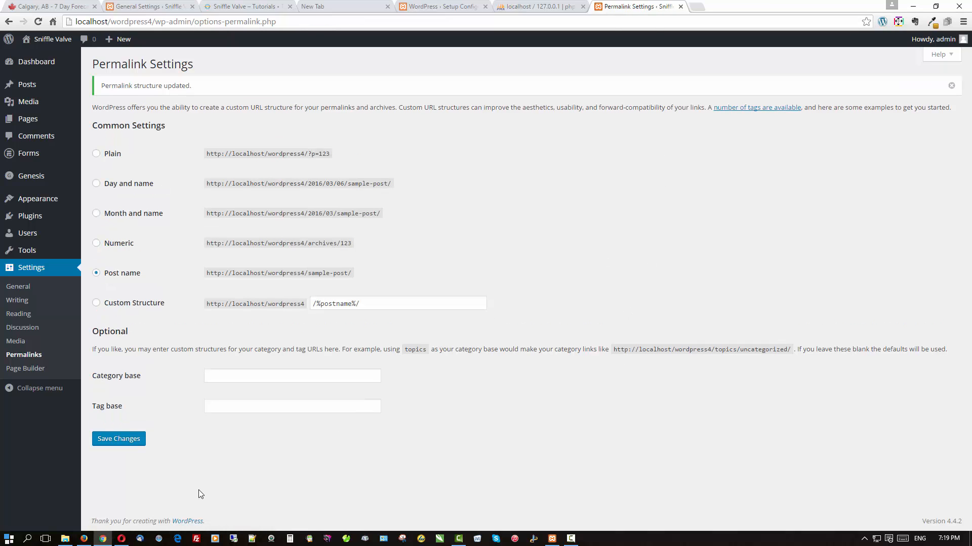
click(84, 538)
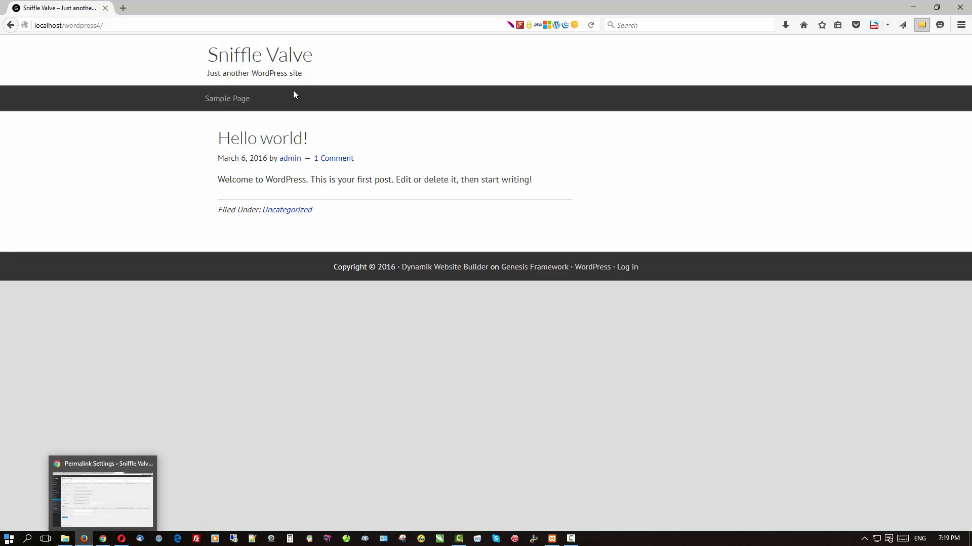
Reload the live site in Firefox to check the Home page and menu, then return to the admin.
click(245, 54)
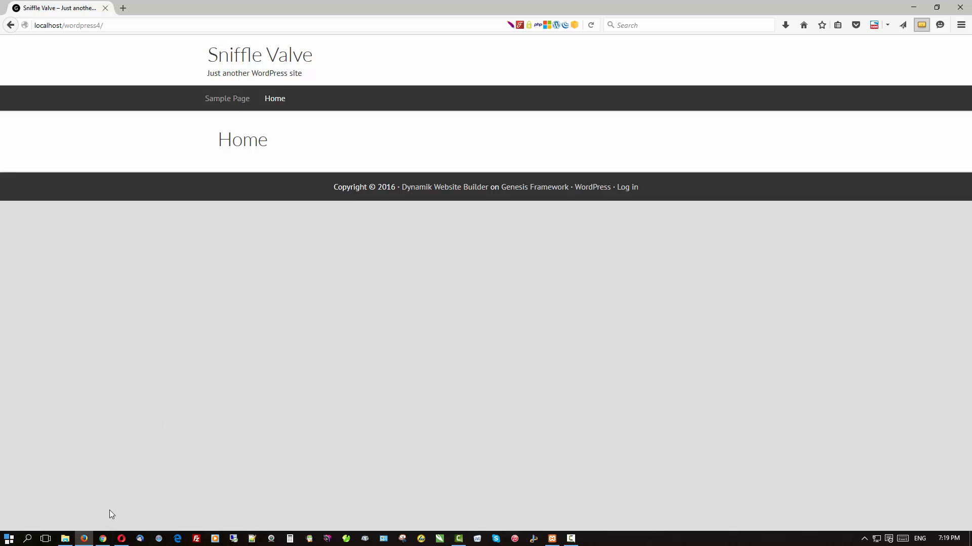
click(102, 540)
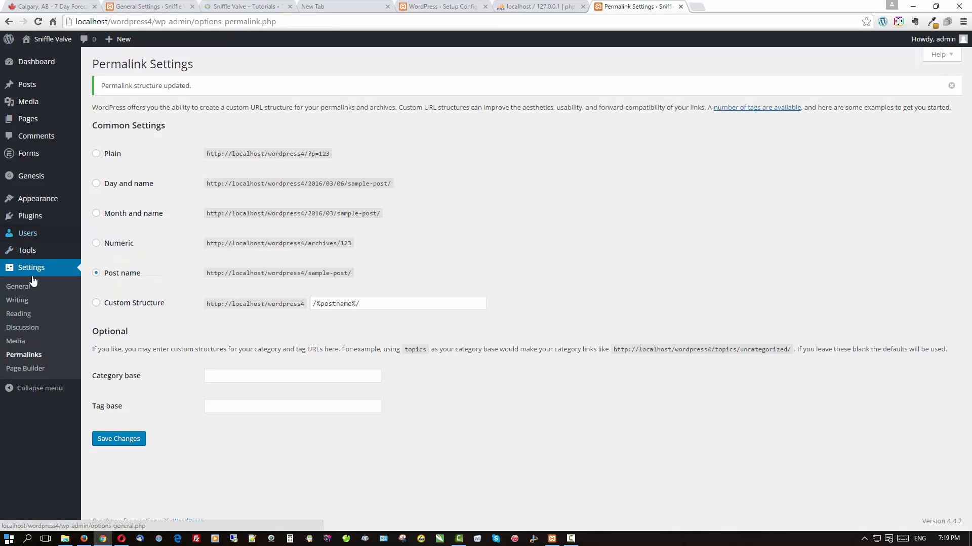
Move Home above Sample Page in MainMenu, save the menu, and show all pages.
mouse_move(33, 214)
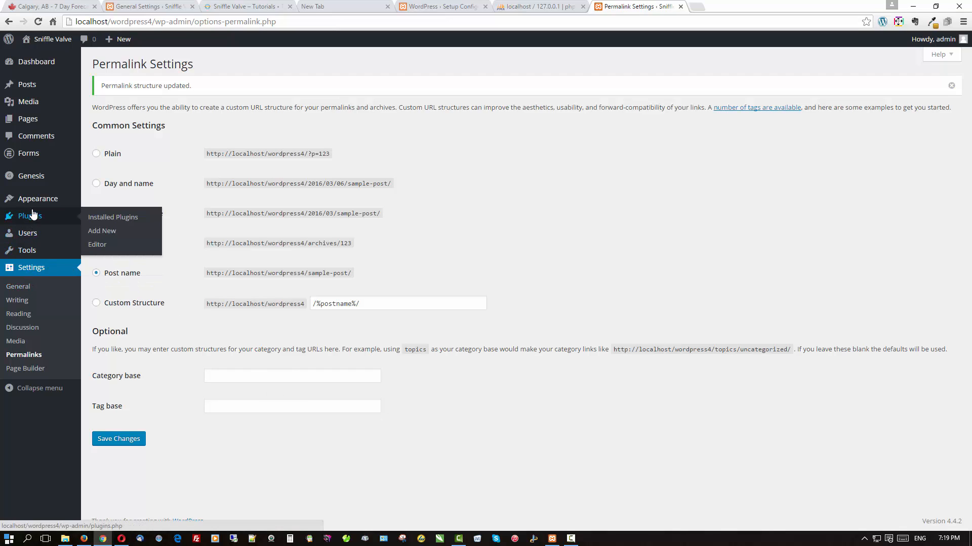
mouse_move(44, 199)
click(100, 242)
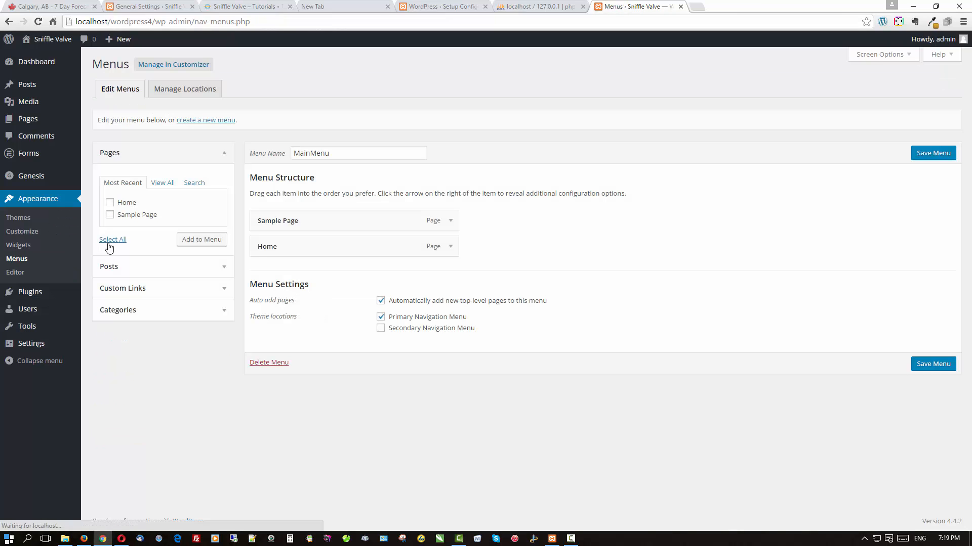
drag(265, 247, 266, 219)
click(944, 154)
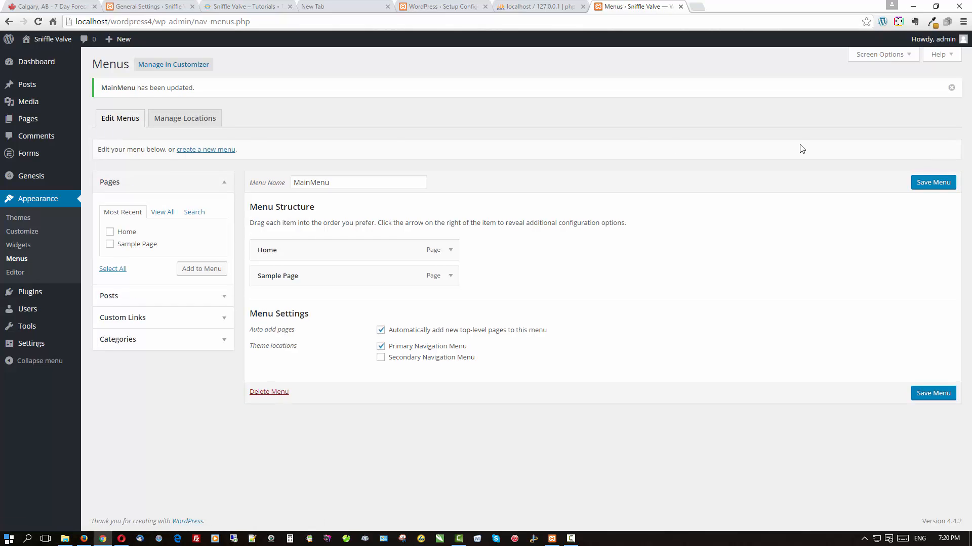
click(28, 119)
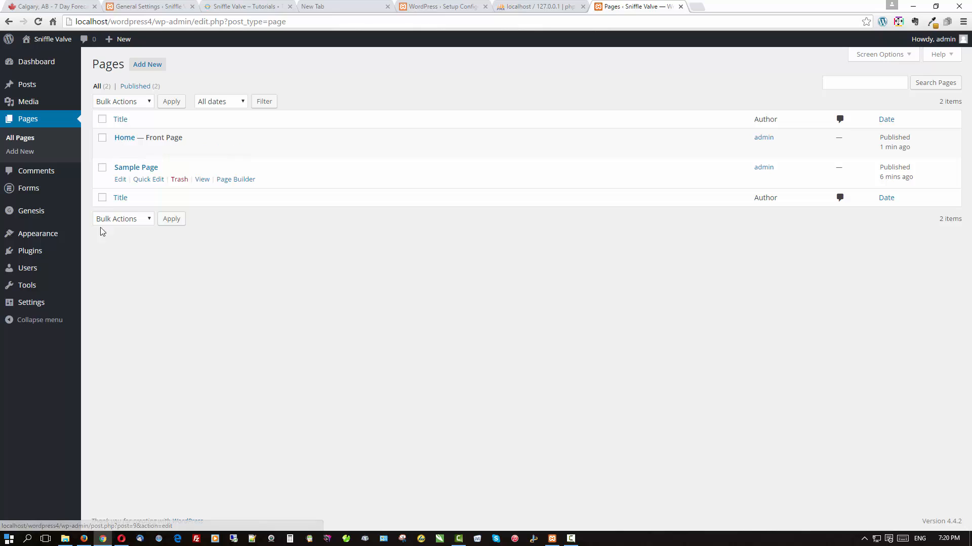
Enter page ID 9 under Remove Specific Page Titles in Dynamik General Settings and save.
mouse_move(39, 213)
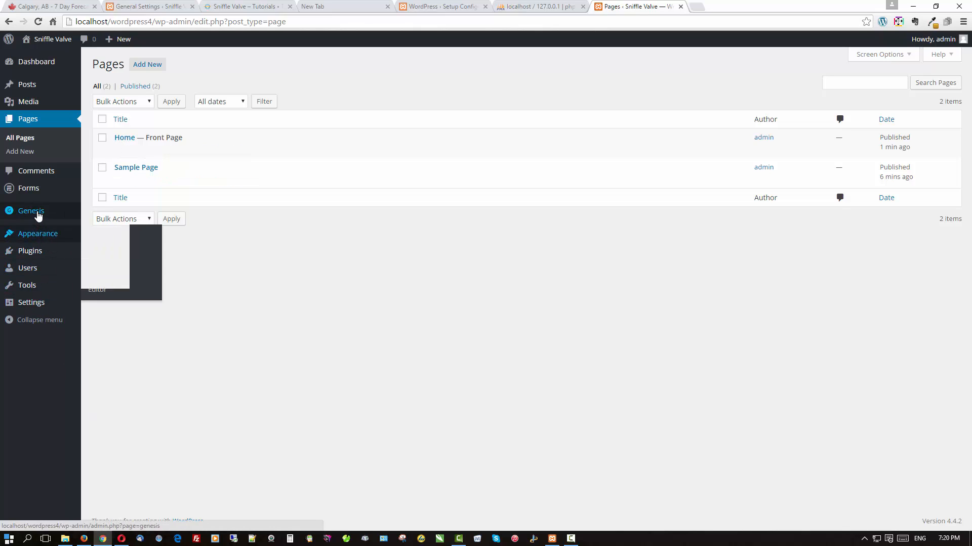
click(112, 252)
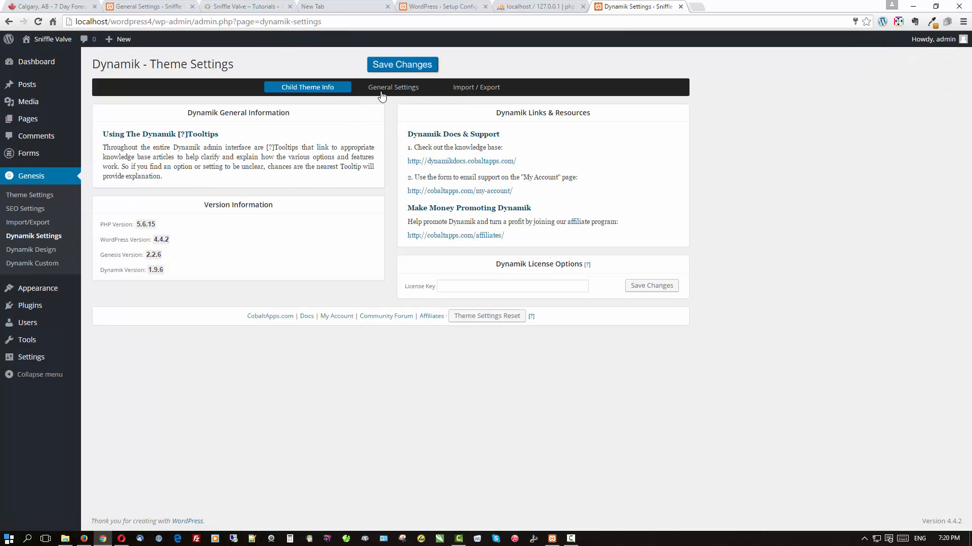
click(381, 93)
click(137, 183)
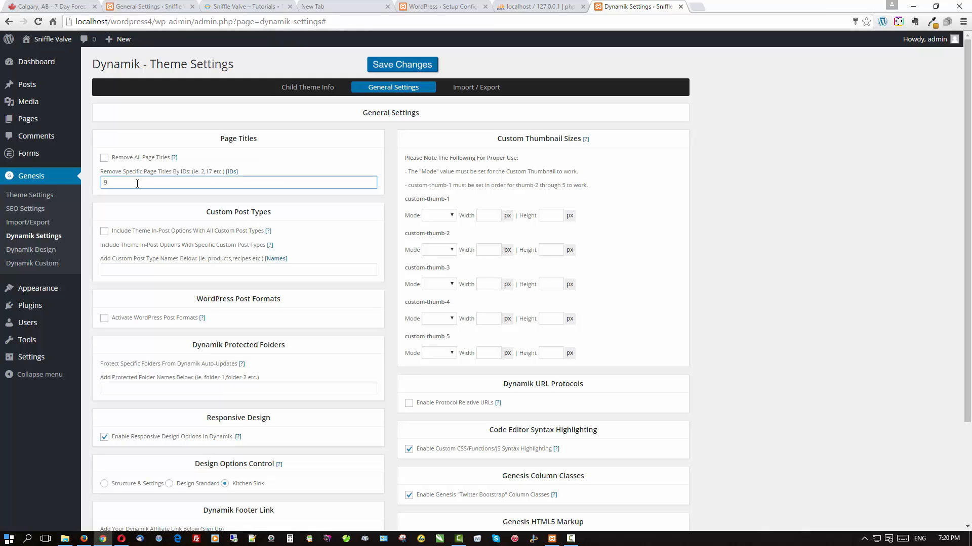
click(402, 64)
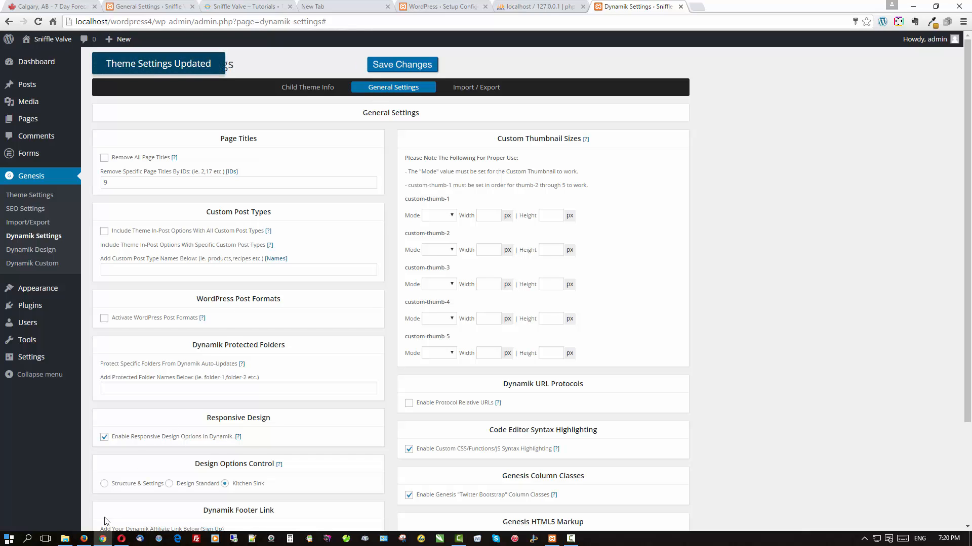
click(84, 538)
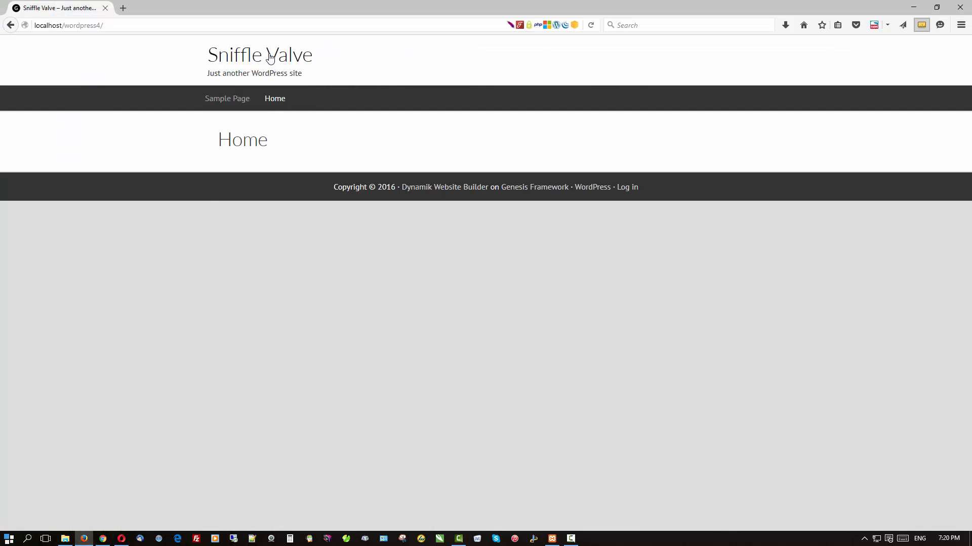
Reload the live site in Firefox to confirm Home leads the menu without a title, then return.
click(276, 91)
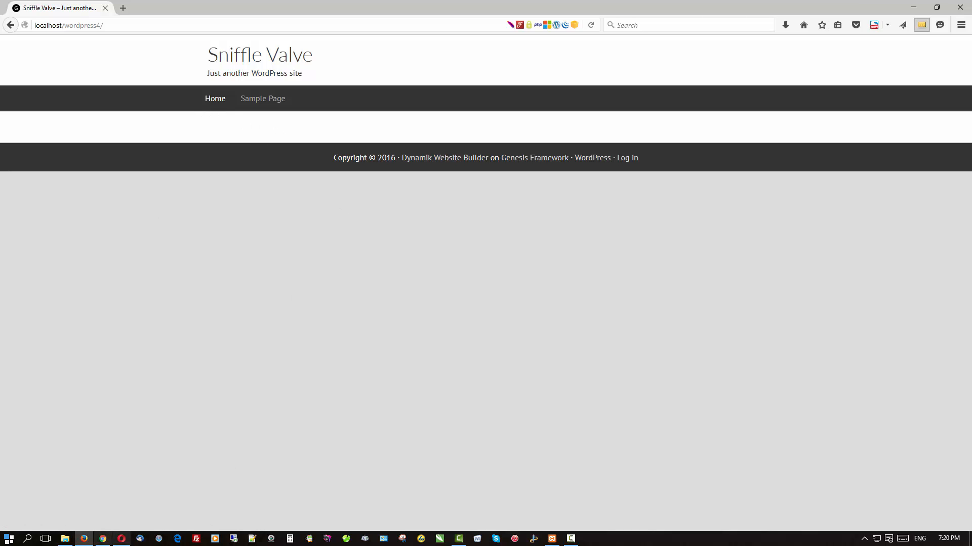
click(103, 539)
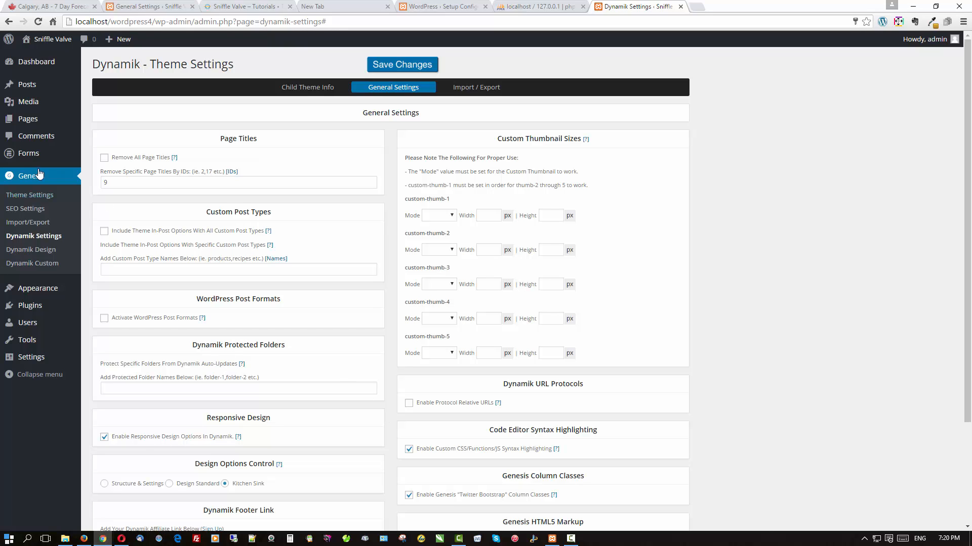
Start a new Formidable form from the Contact Us template.
click(22, 159)
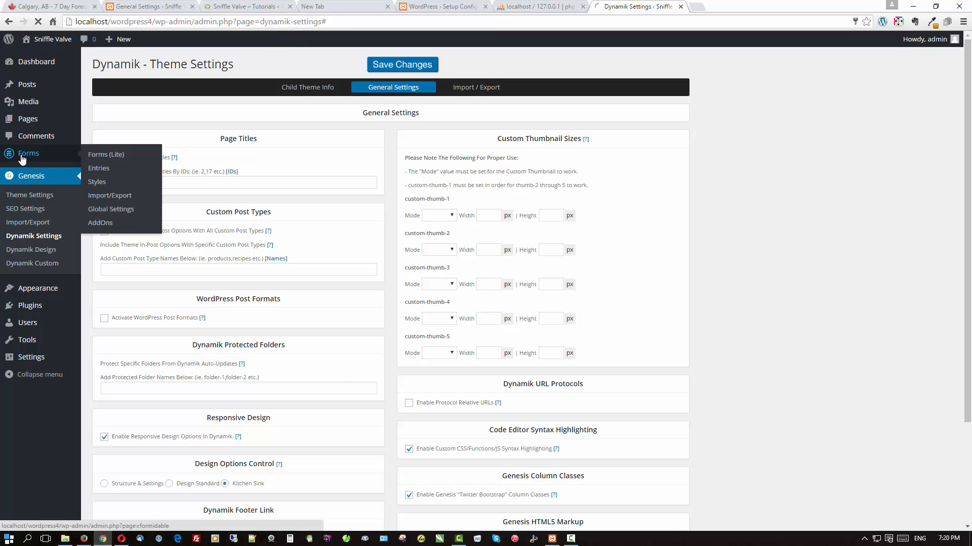
click(154, 67)
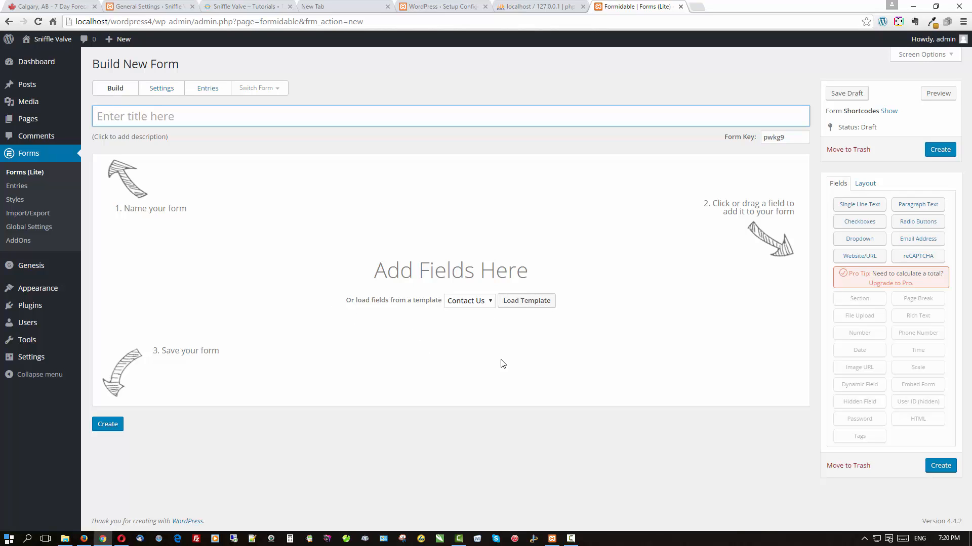
click(523, 304)
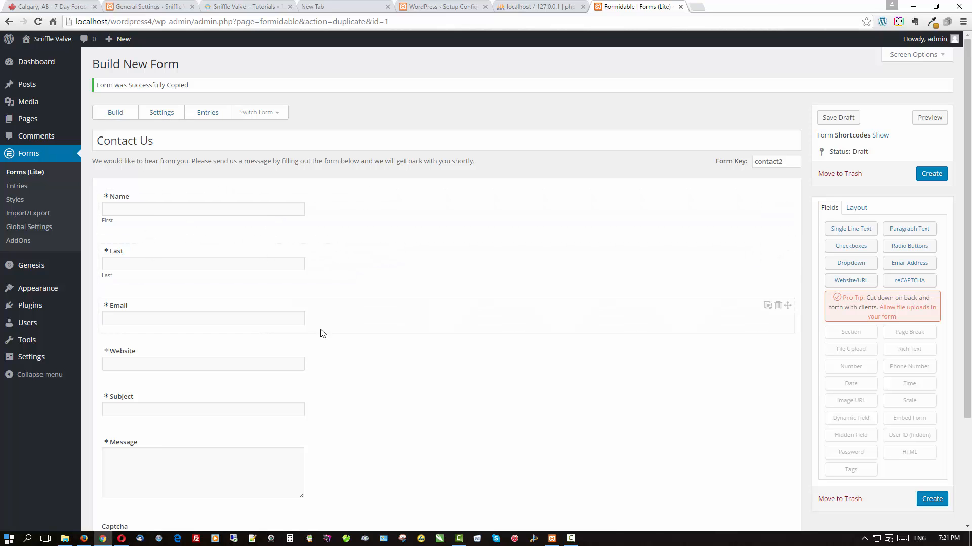
Delete the template's Captcha field and create the Contact Us form.
scroll(393, 325, down, 1)
scroll(394, 325, down, 1)
scroll(394, 325, down, 1)
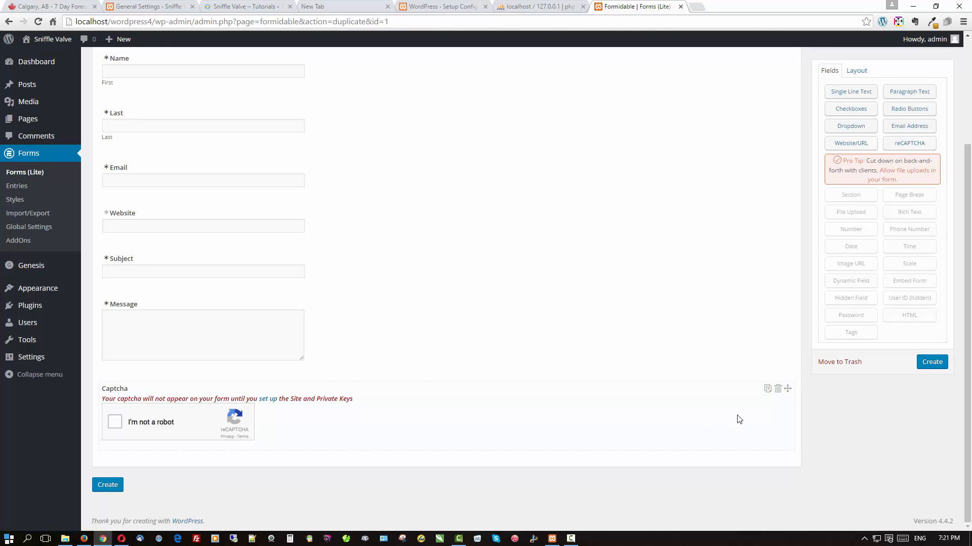
click(778, 390)
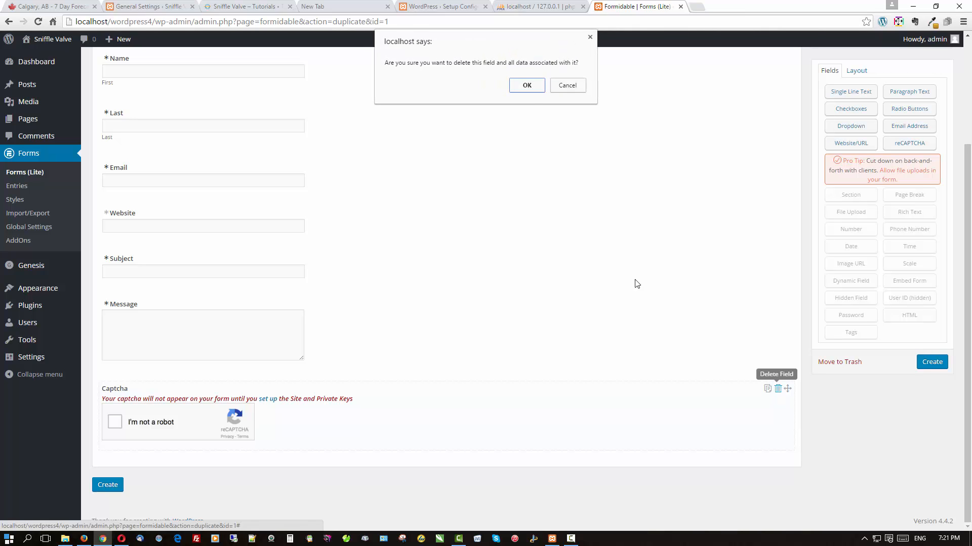
click(526, 85)
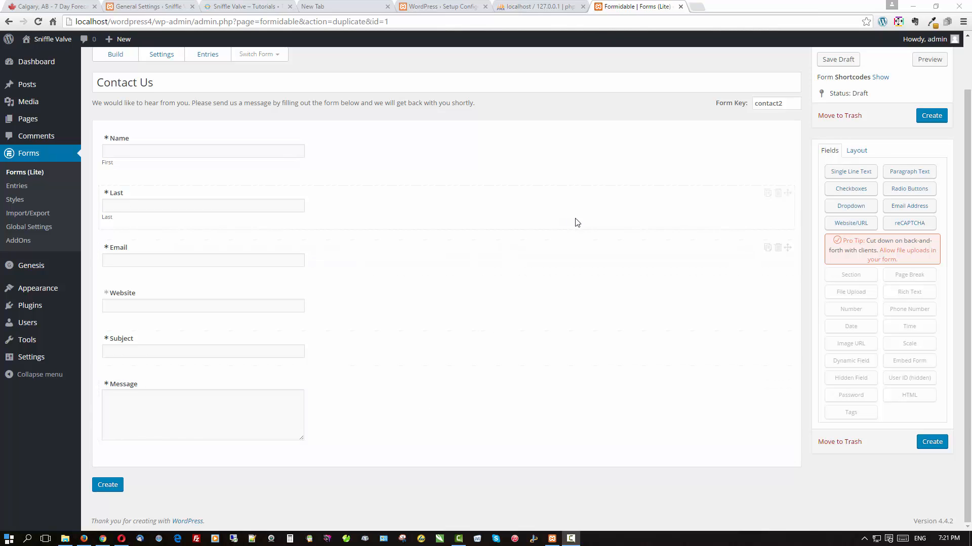
scroll(576, 220, up, 1)
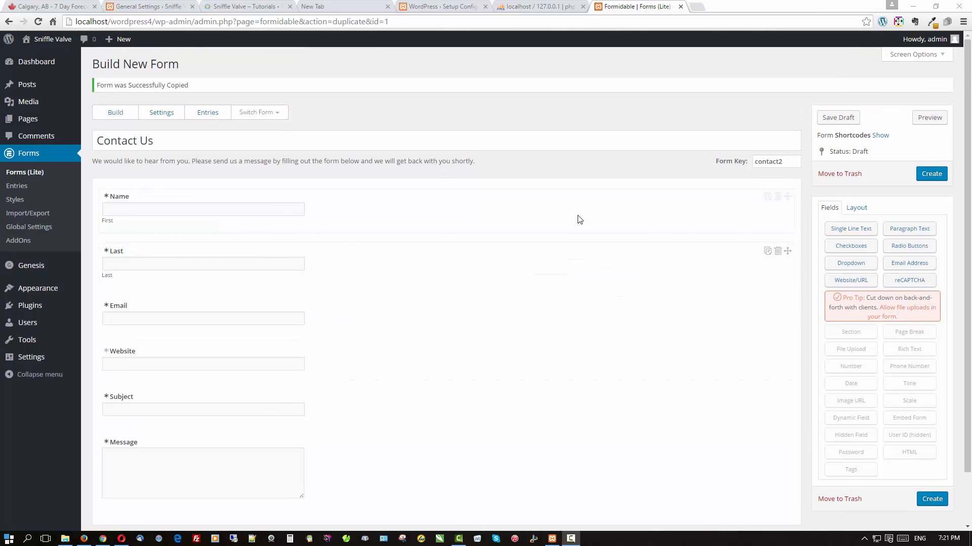
click(931, 174)
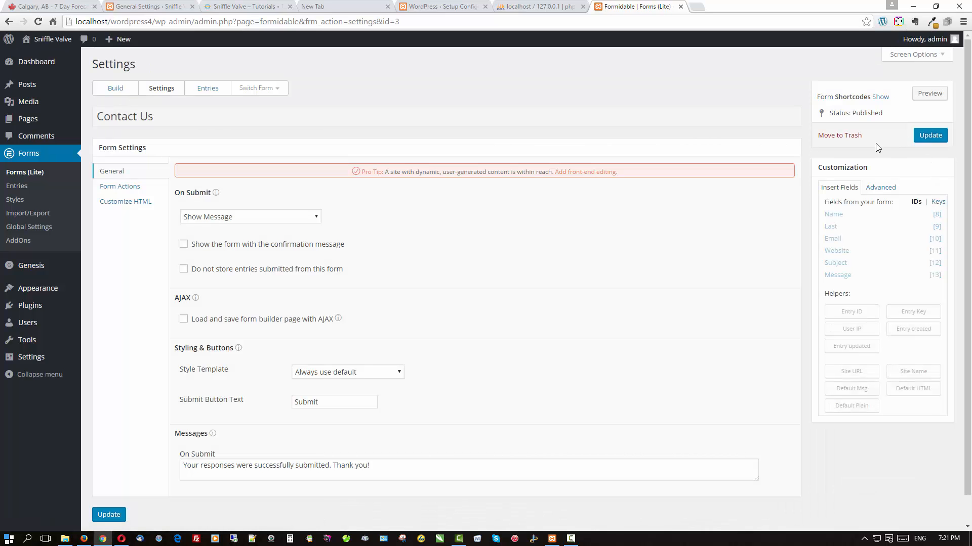
Preview the Contact Us form, copy its [formidable id=3] shortcode, and go to All Pages.
click(939, 99)
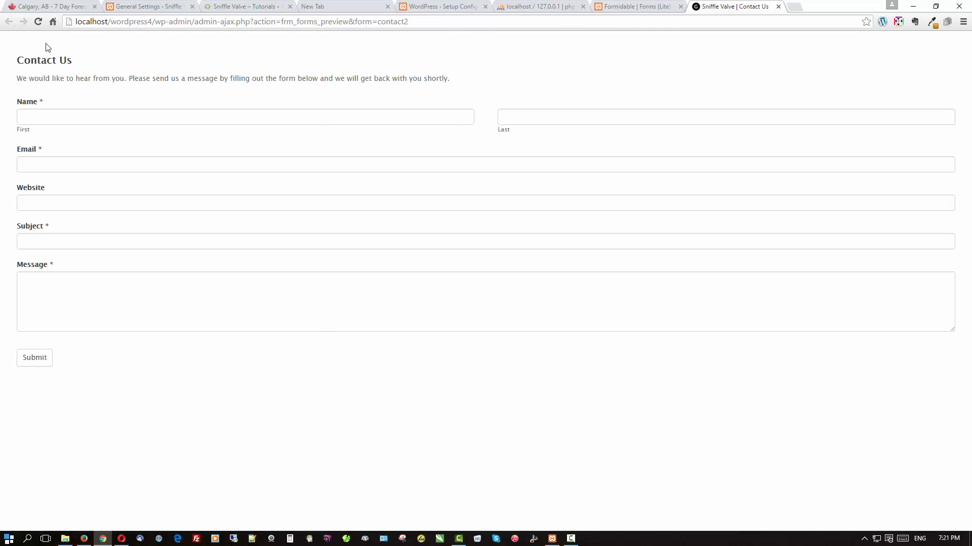
click(778, 6)
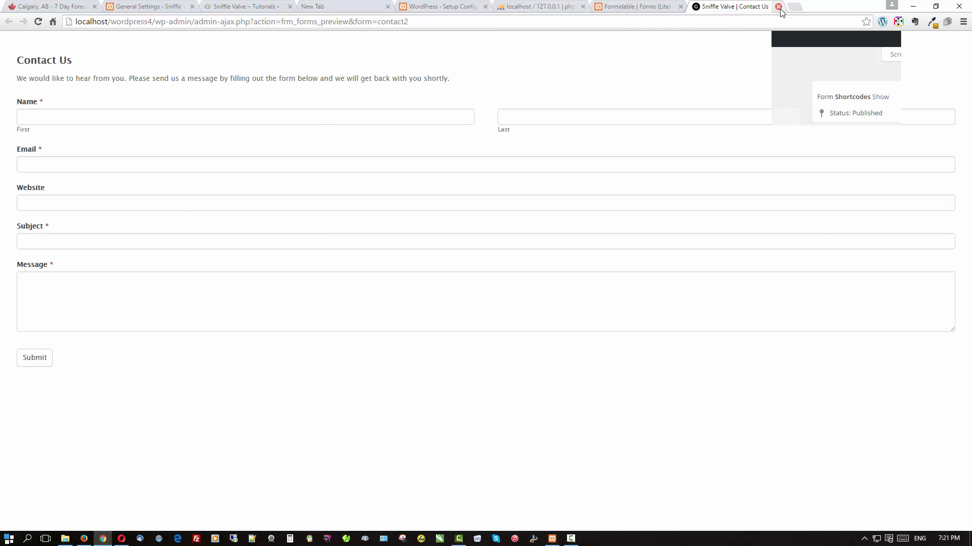
click(880, 96)
click(896, 133)
key(ctrl+c)
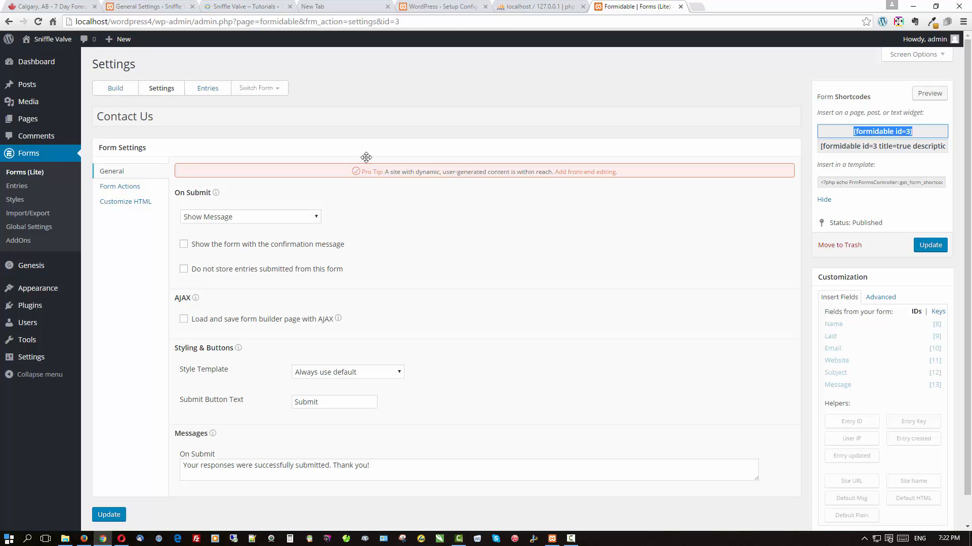
mouse_move(37, 116)
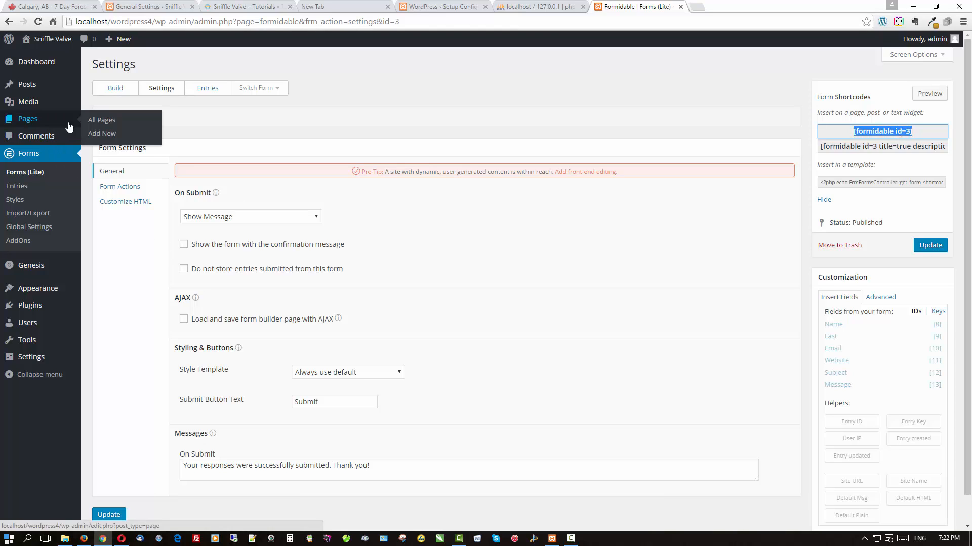
click(91, 124)
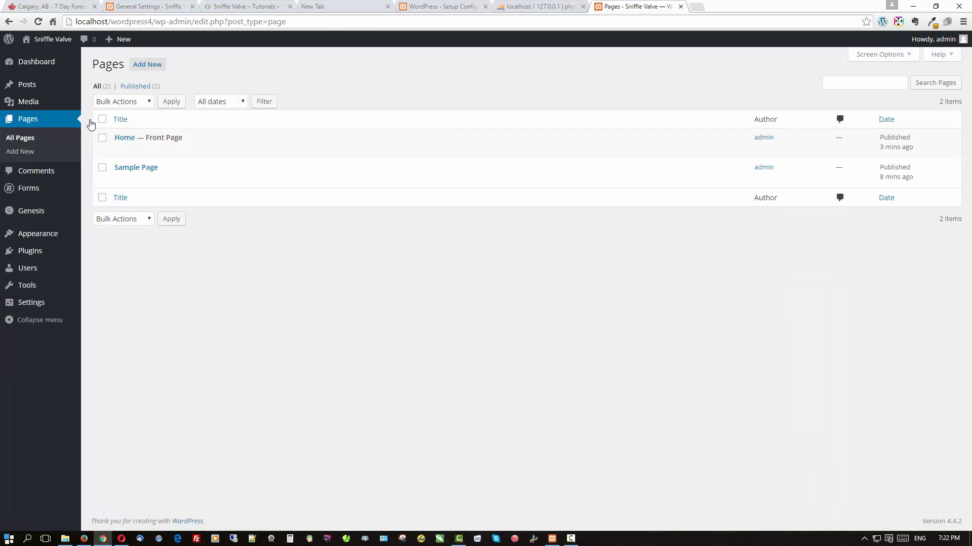
Paste the [formidable id=3] shortcode into the Home page content and update the page.
click(119, 139)
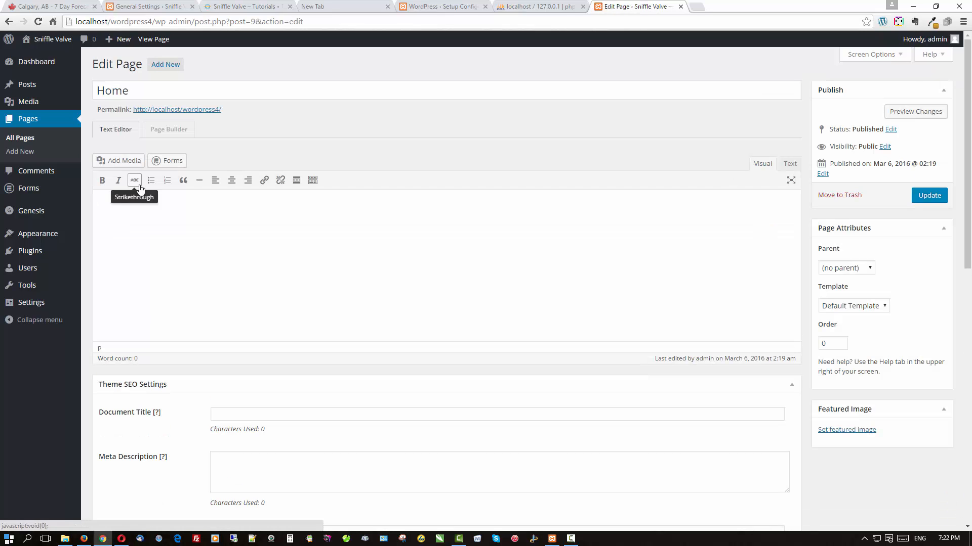
click(148, 211)
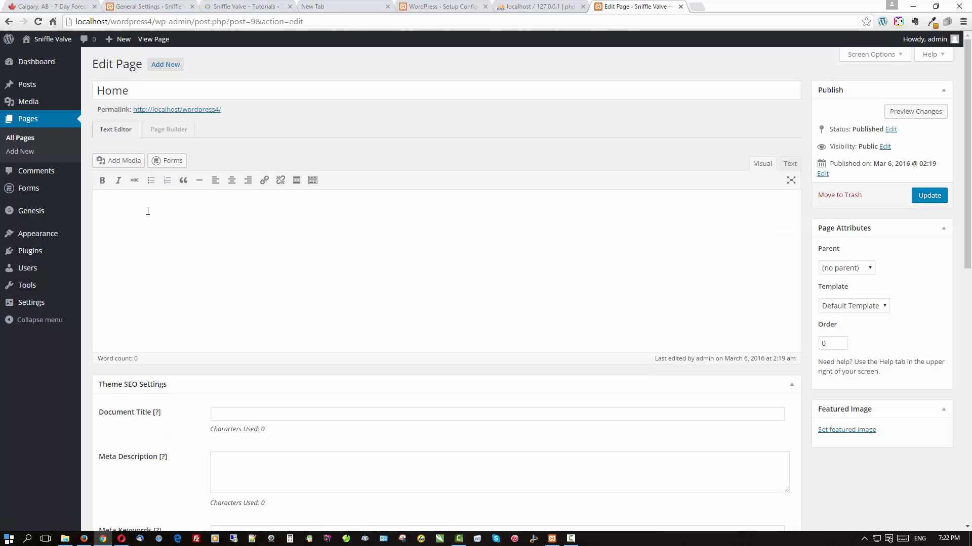
key(ctrl+v)
click(923, 195)
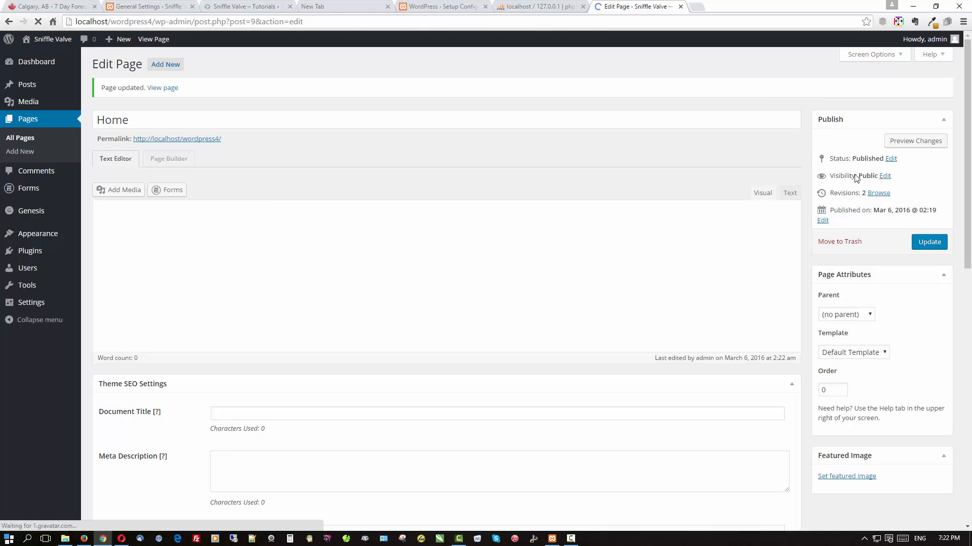
Reload the live home page in Firefox to check the embedded form, then return to the editor.
click(84, 538)
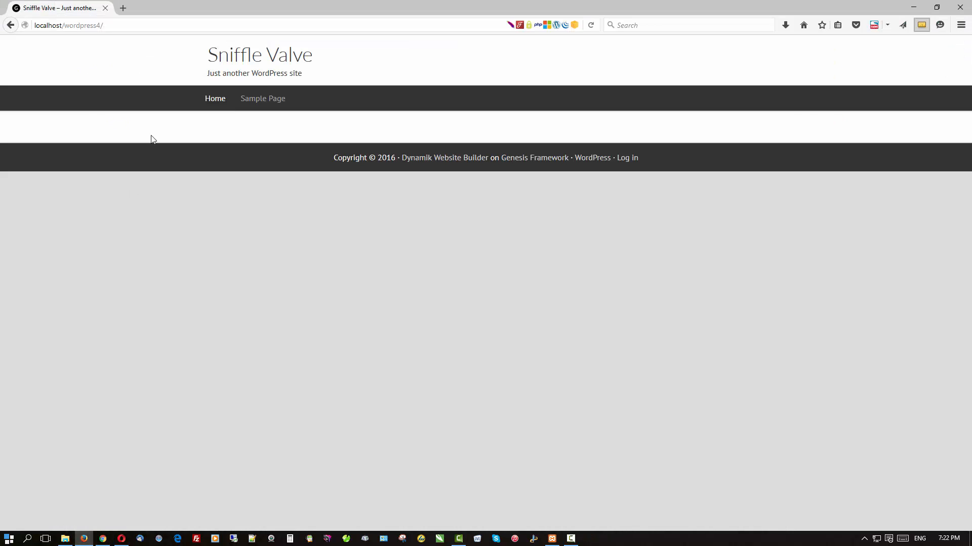
click(296, 61)
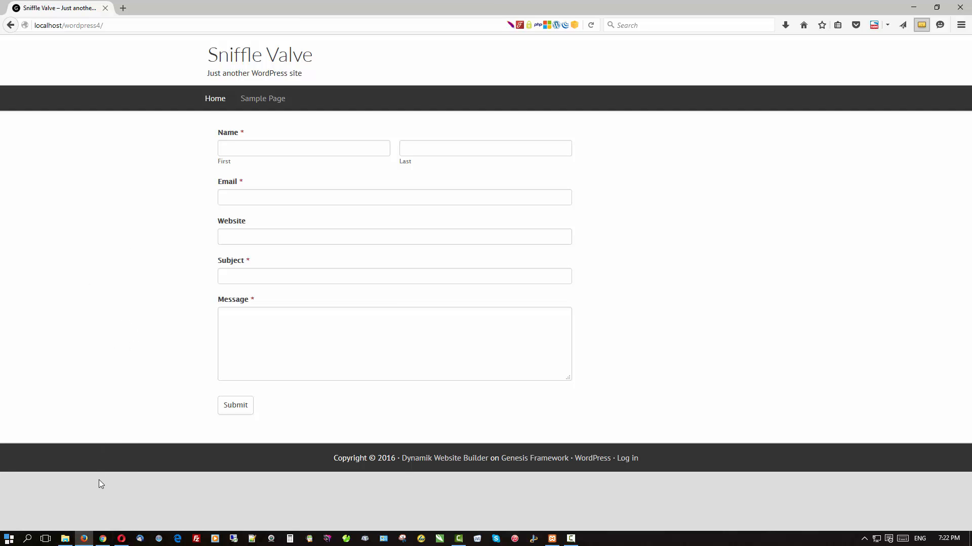
click(104, 539)
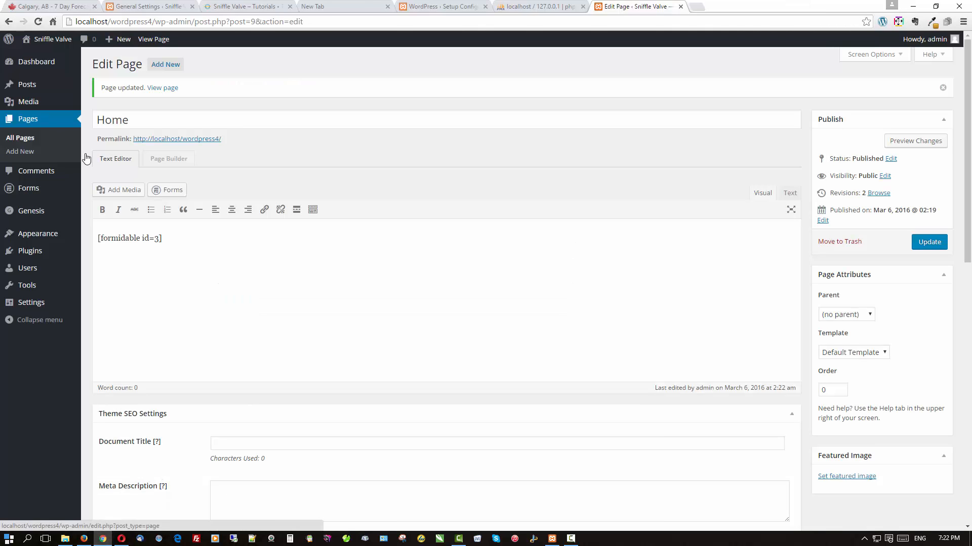
Remove the shortcode from the Home page, update it, and reopen the Contact Us form in the builder.
drag(178, 245, 44, 241)
mouse_move(36, 240)
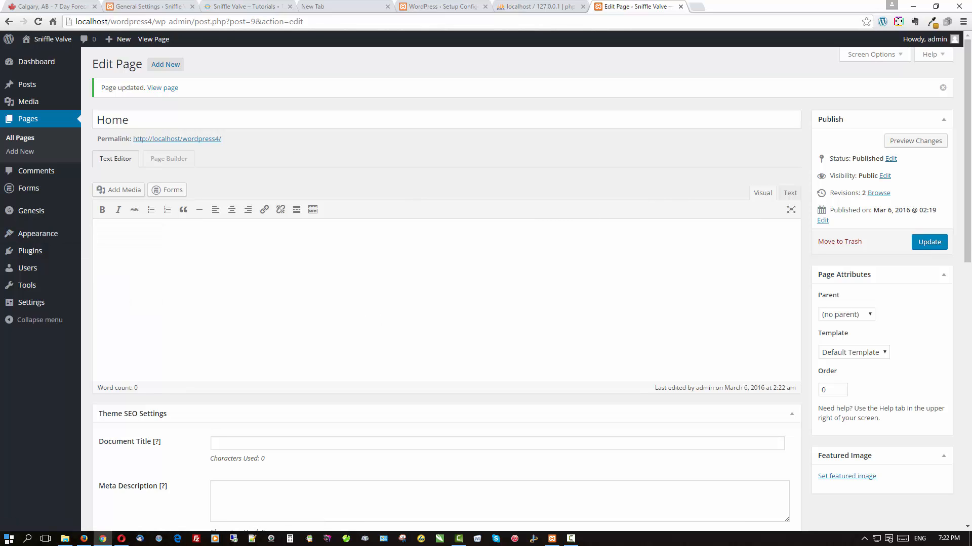
click(930, 243)
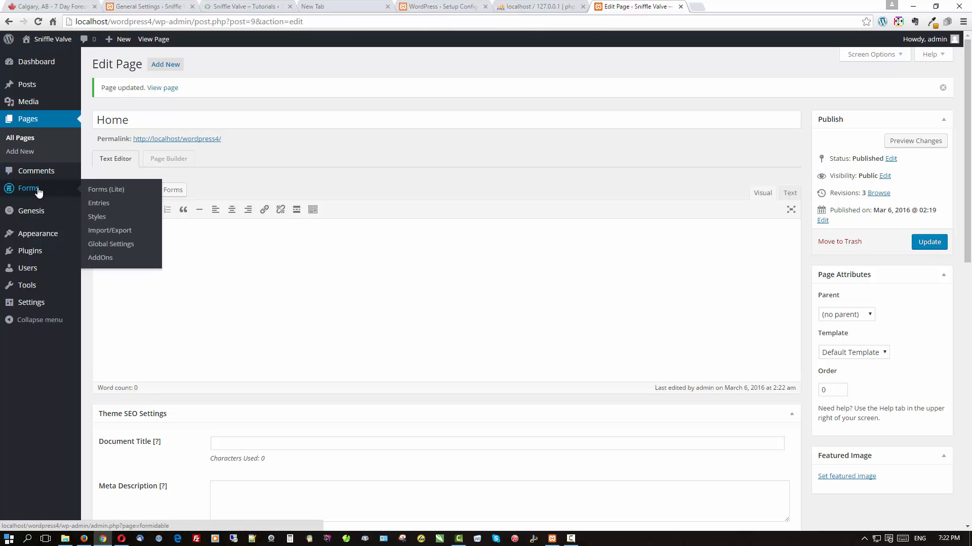
click(39, 191)
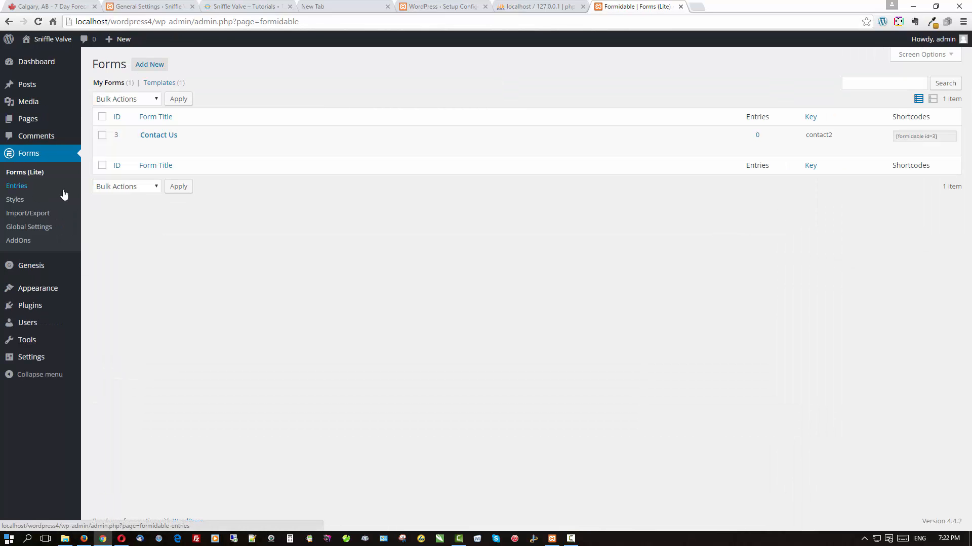
click(161, 136)
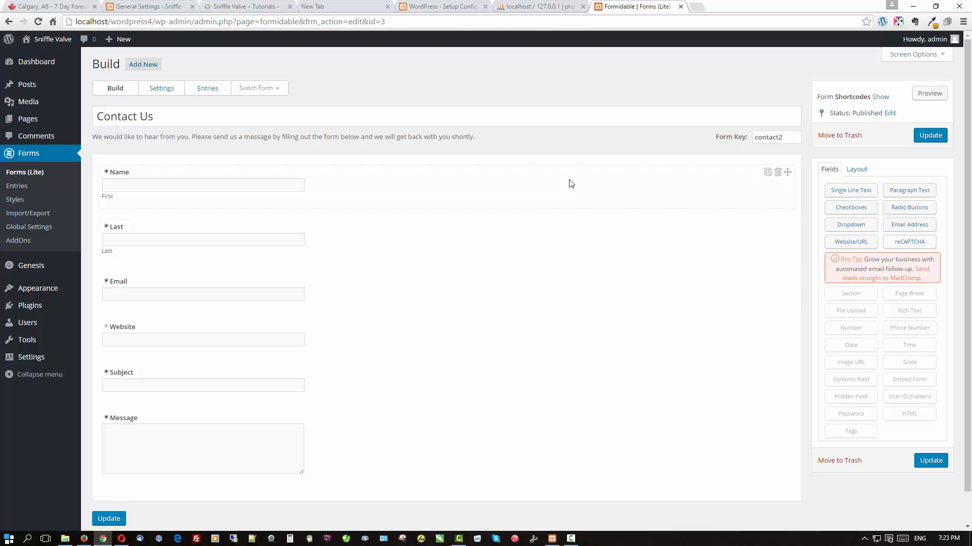
Replace the Name field's layout classes with First and 1/3 width.
click(572, 189)
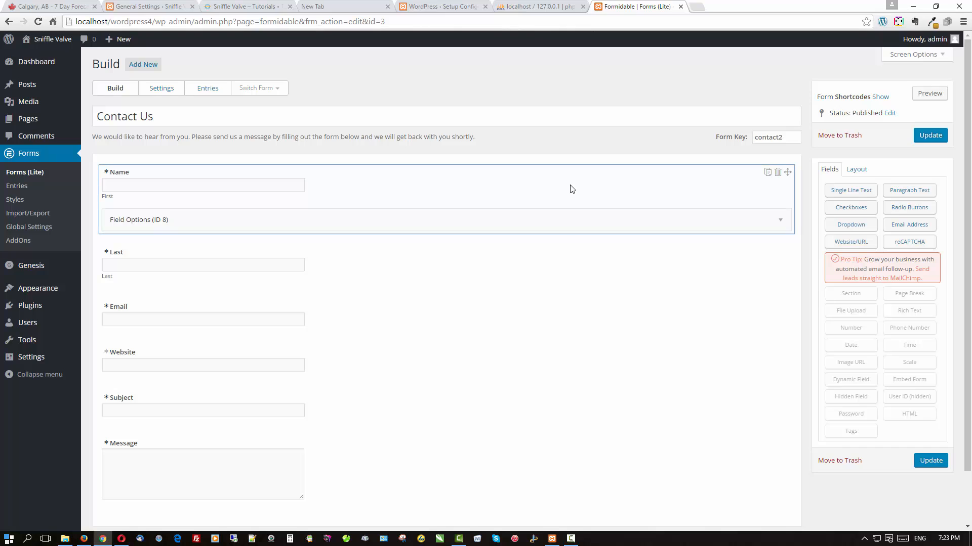
click(564, 231)
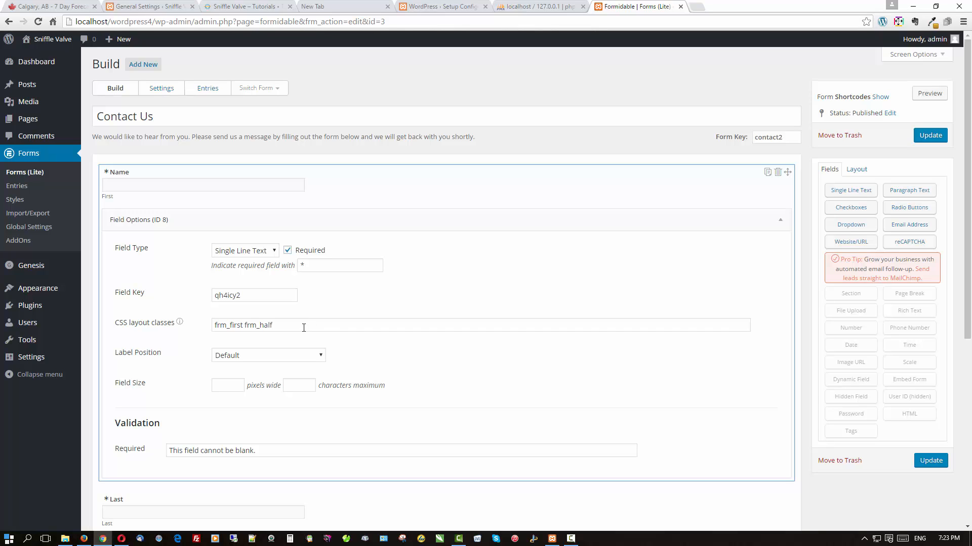
drag(304, 328, 178, 324)
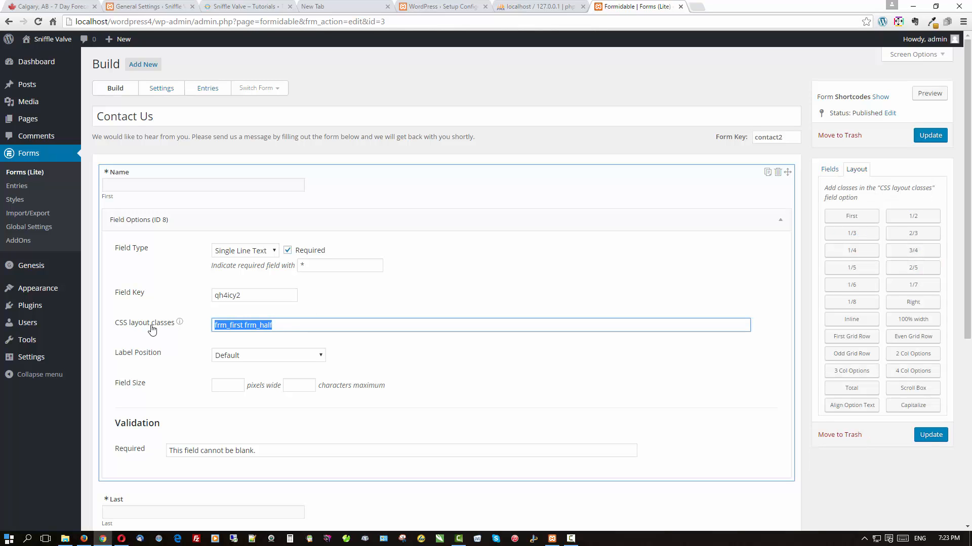
key(BackSpace)
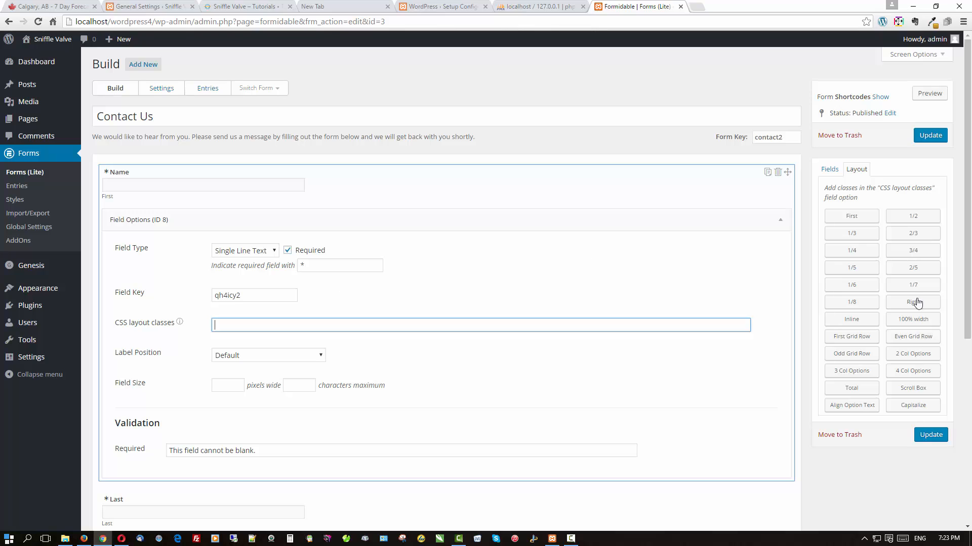
click(863, 218)
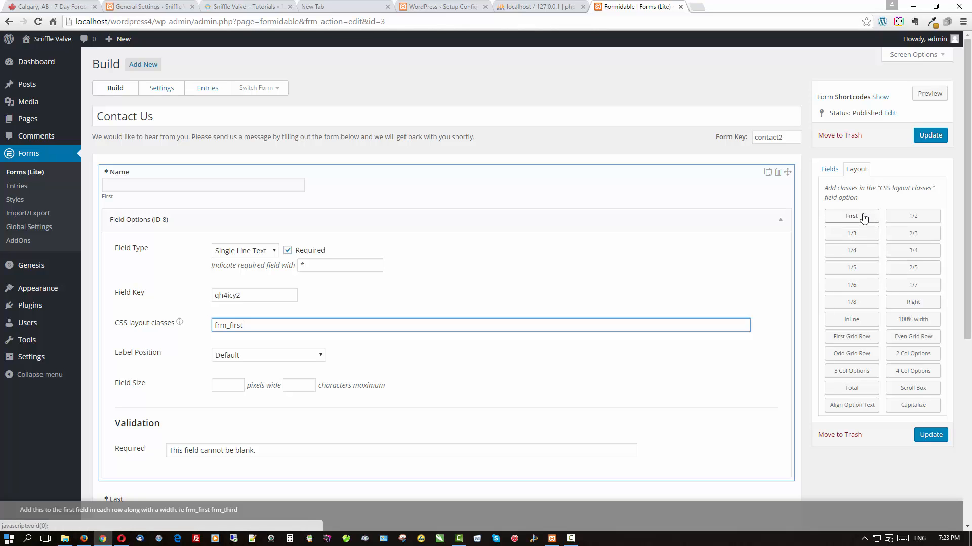
click(862, 234)
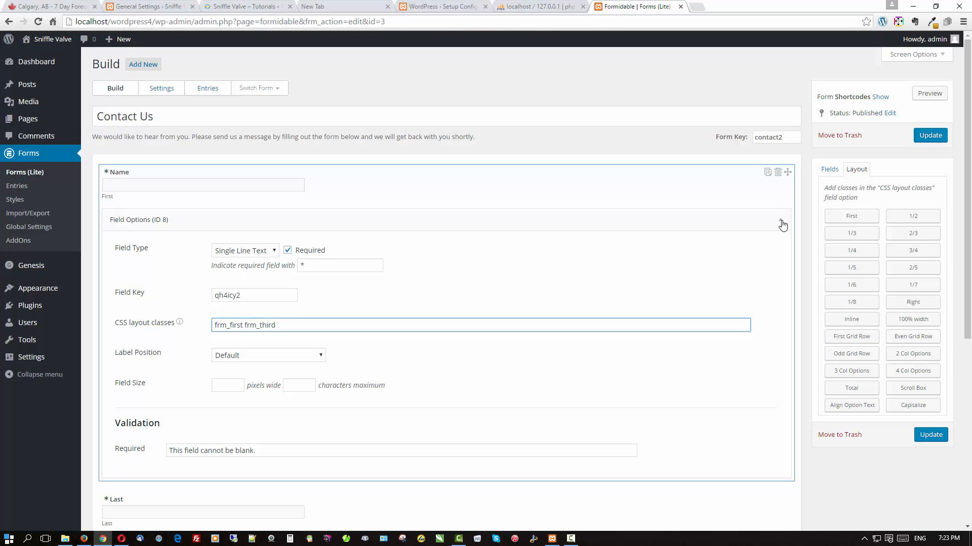
click(782, 225)
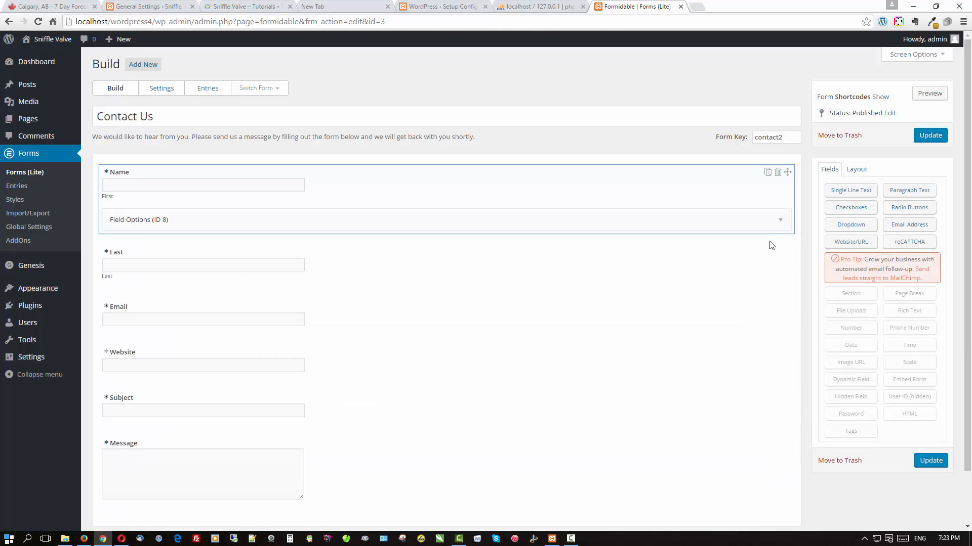
Replace the Last field's frm_half layout class with frm_third.
click(735, 265)
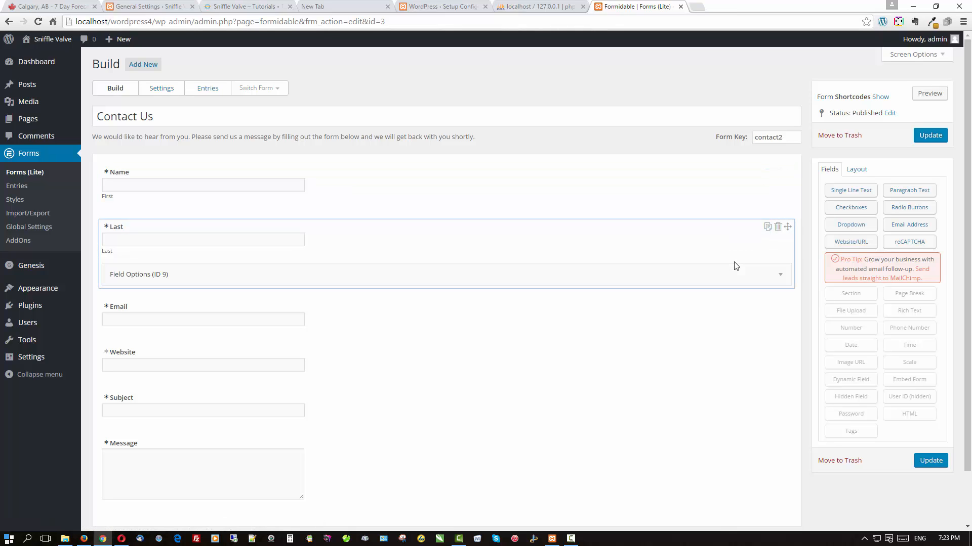
click(711, 274)
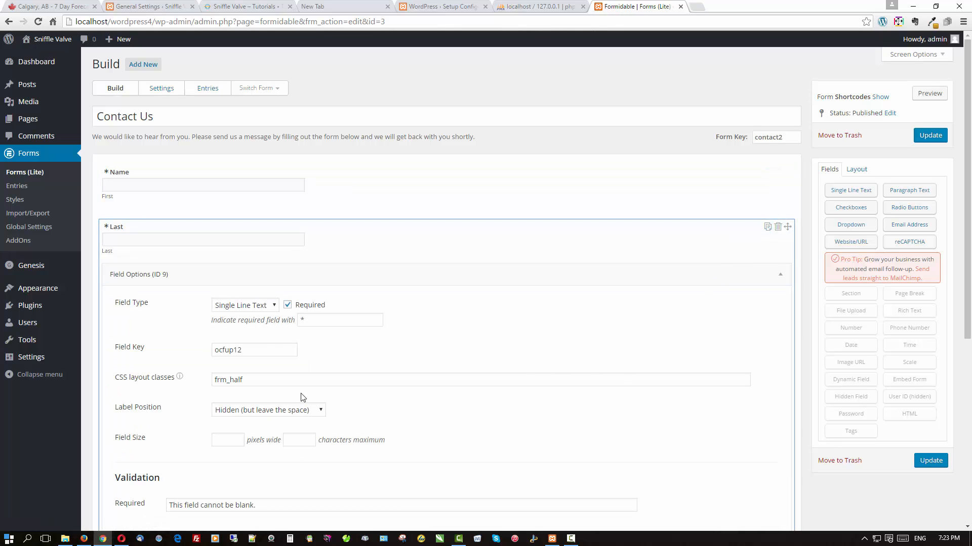
drag(280, 379, 160, 383)
key(BackSpace)
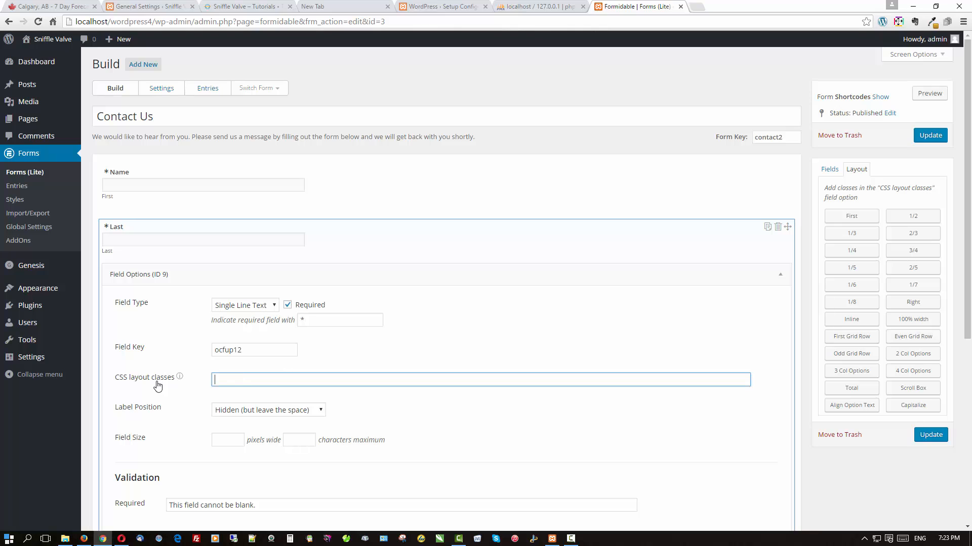
click(863, 235)
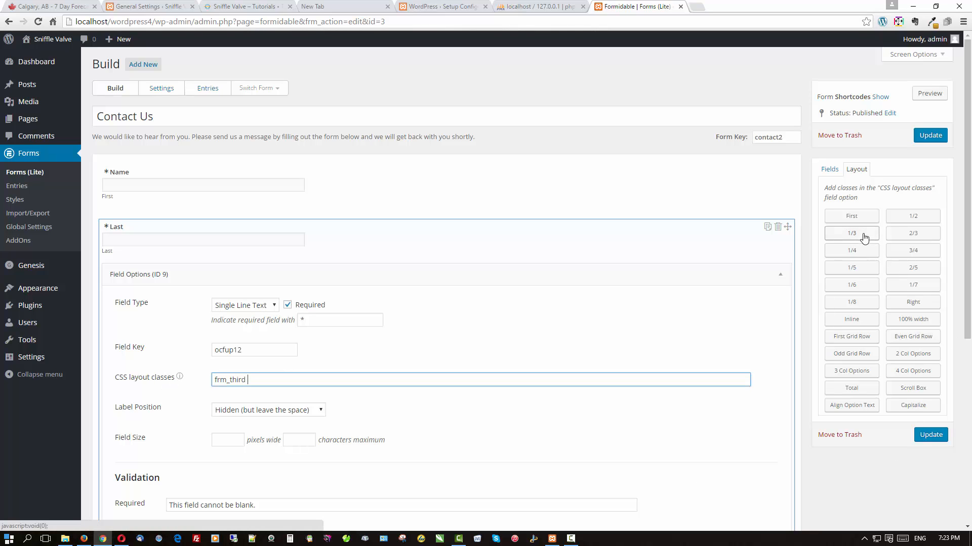
click(780, 276)
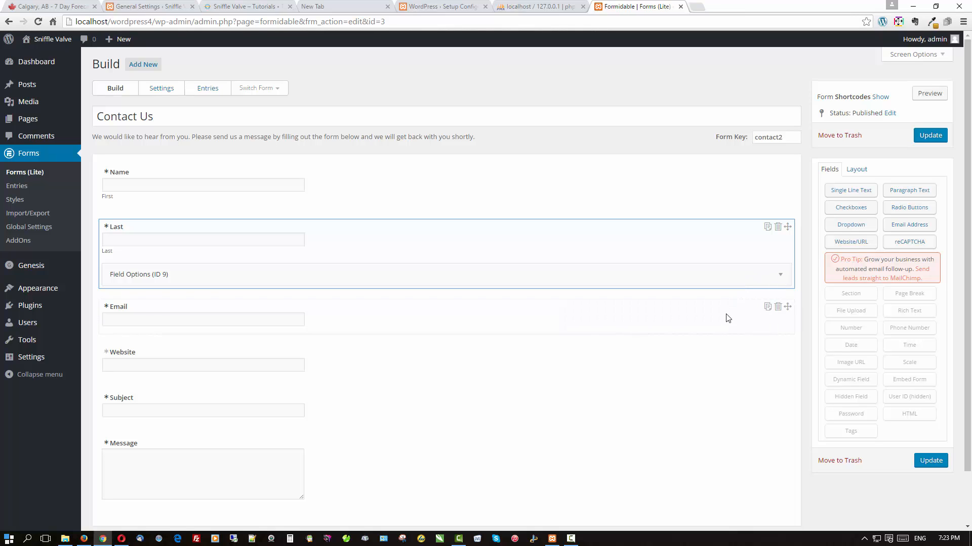
click(727, 318)
Replace the Email field's frm_full layout class with frm_third.
click(686, 336)
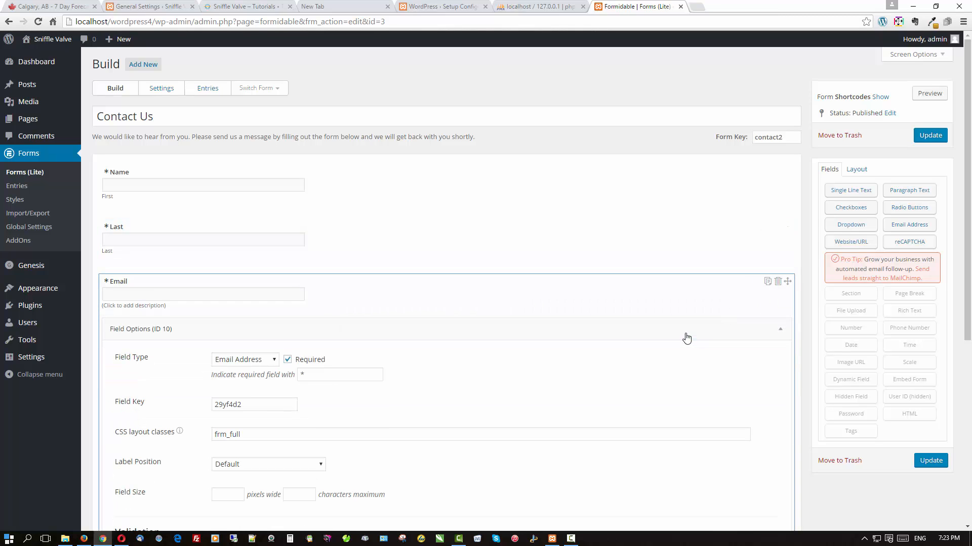
double_click(265, 436)
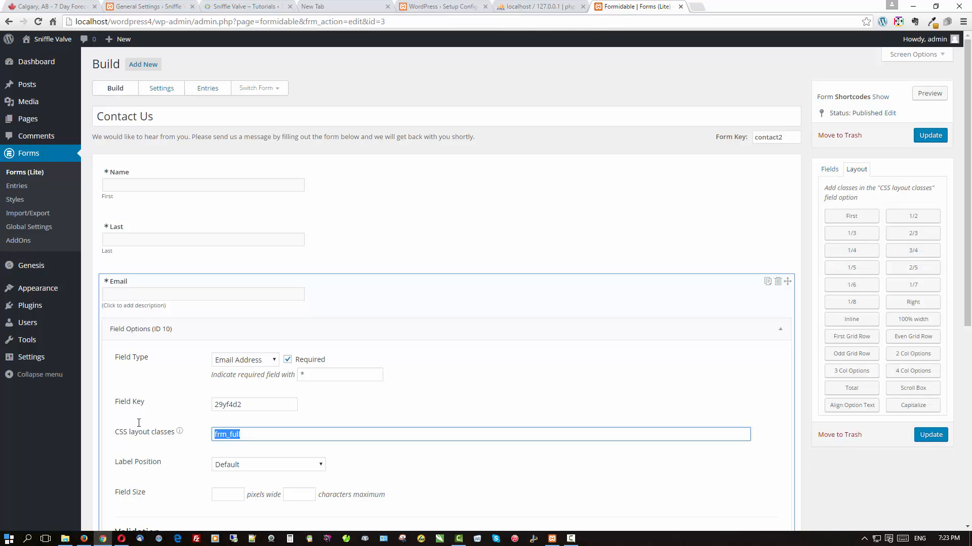
key(BackSpace)
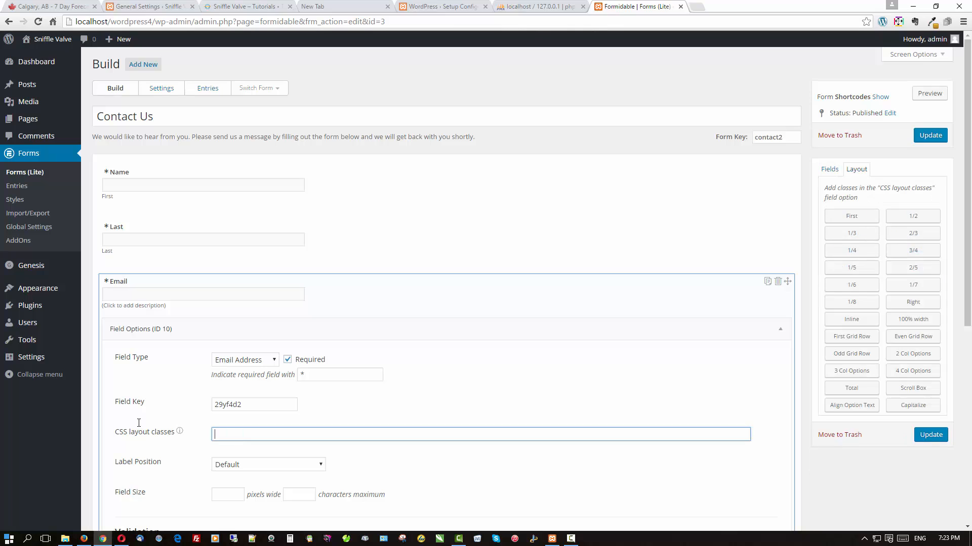
click(852, 234)
click(761, 335)
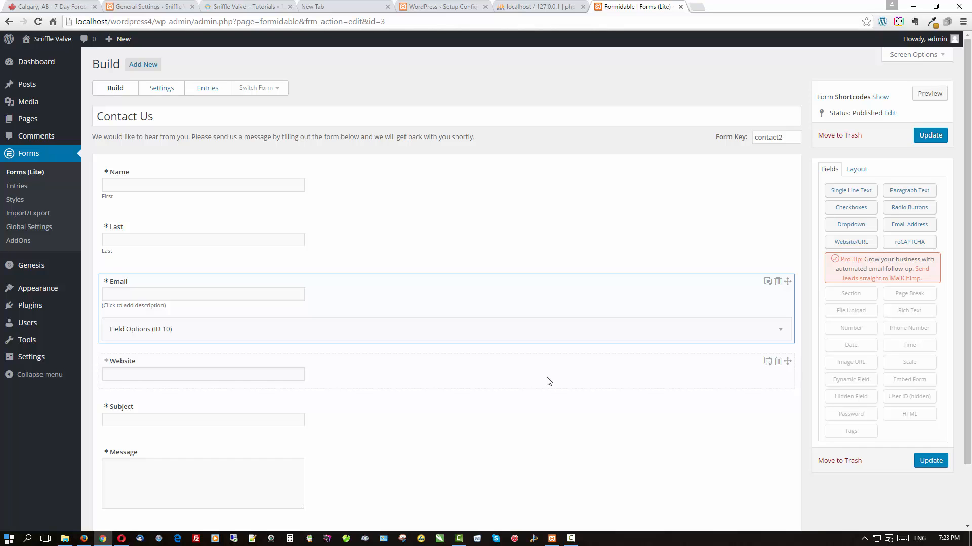
Replace the Website field's frm_full class with frm_first frm_third.
click(548, 381)
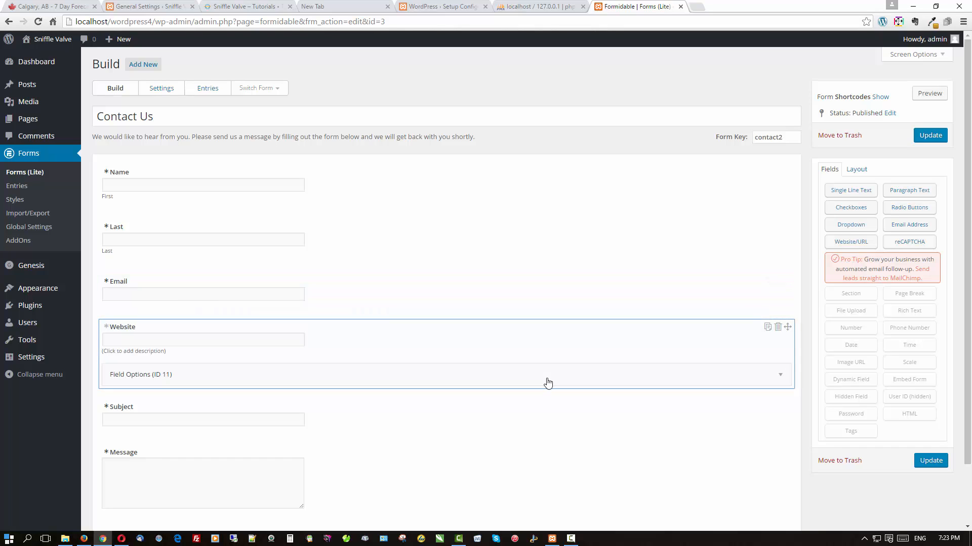
click(547, 382)
scroll(548, 383, down, 3)
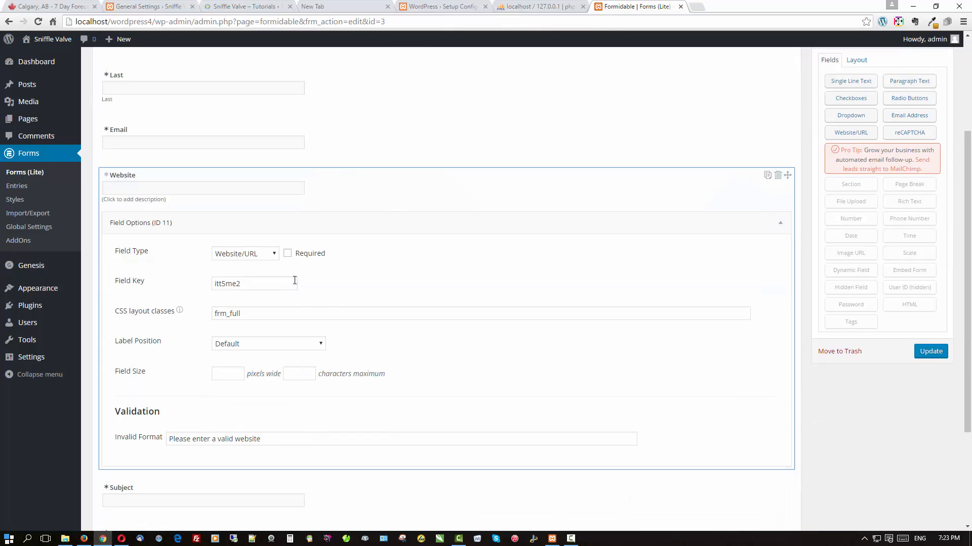
drag(260, 314, 187, 313)
key(BackSpace)
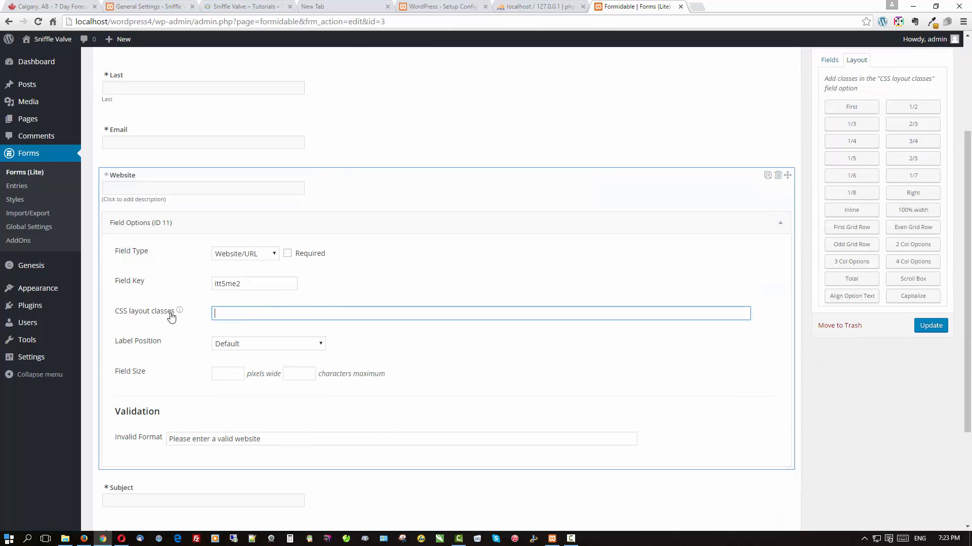
click(840, 110)
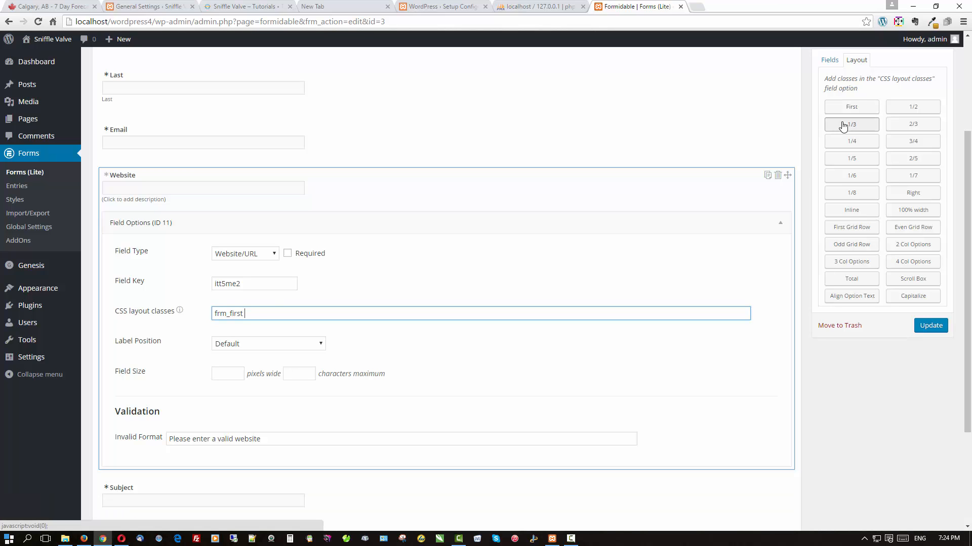
click(842, 125)
click(747, 224)
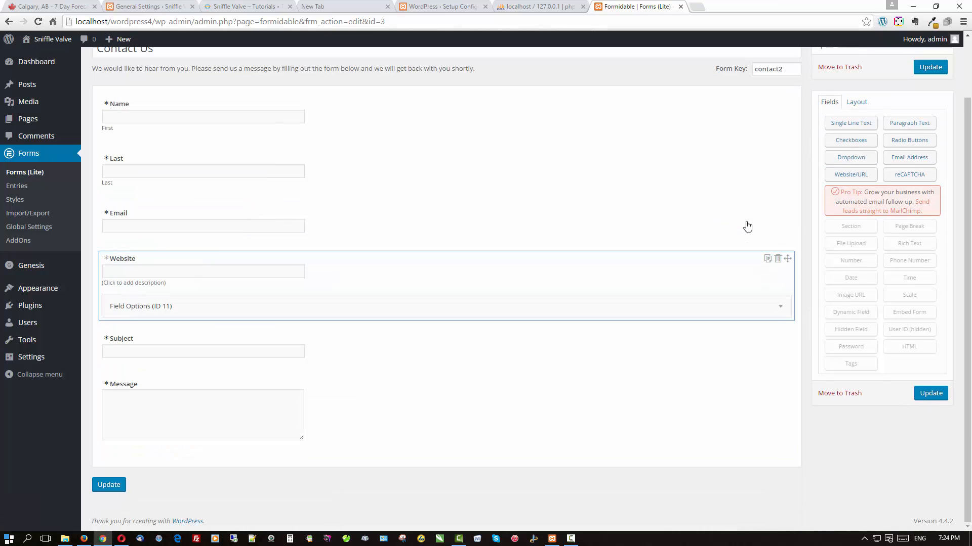
Replace the Subject field's frm_full layout class with frm_third.
click(556, 358)
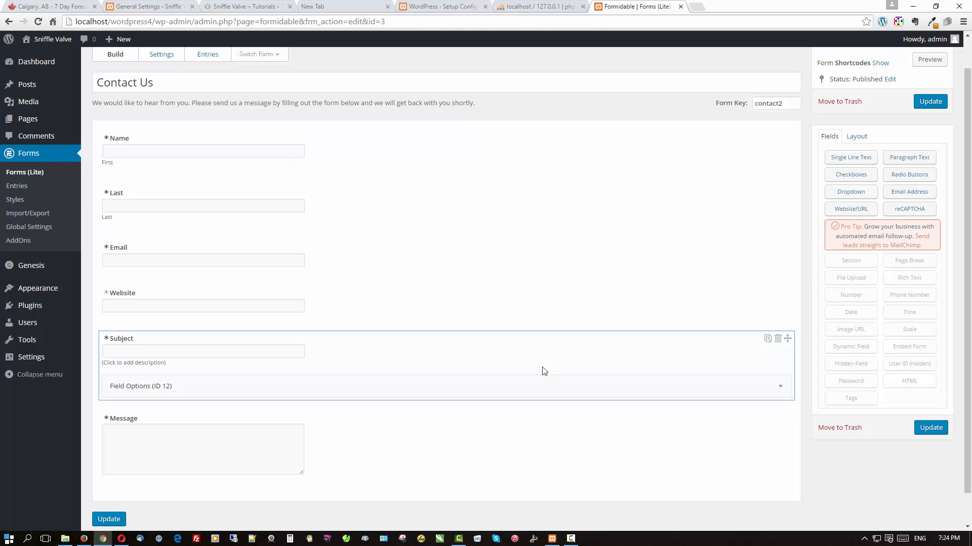
click(491, 390)
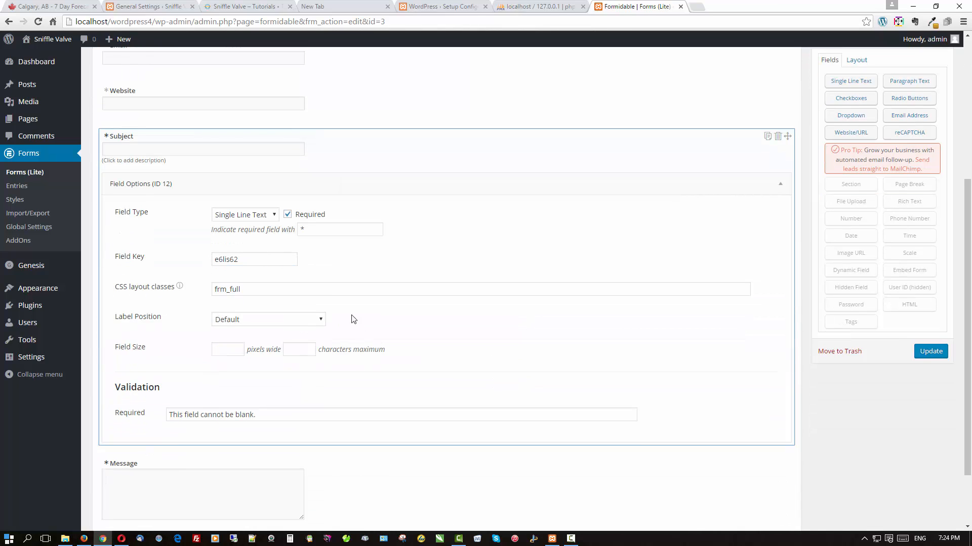
triple_click(282, 290)
key(BackSpace)
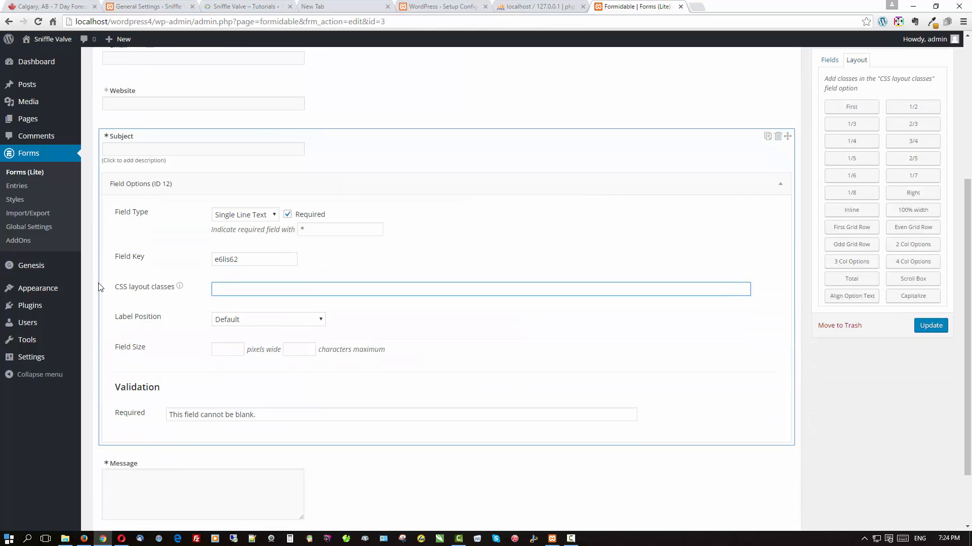
click(832, 124)
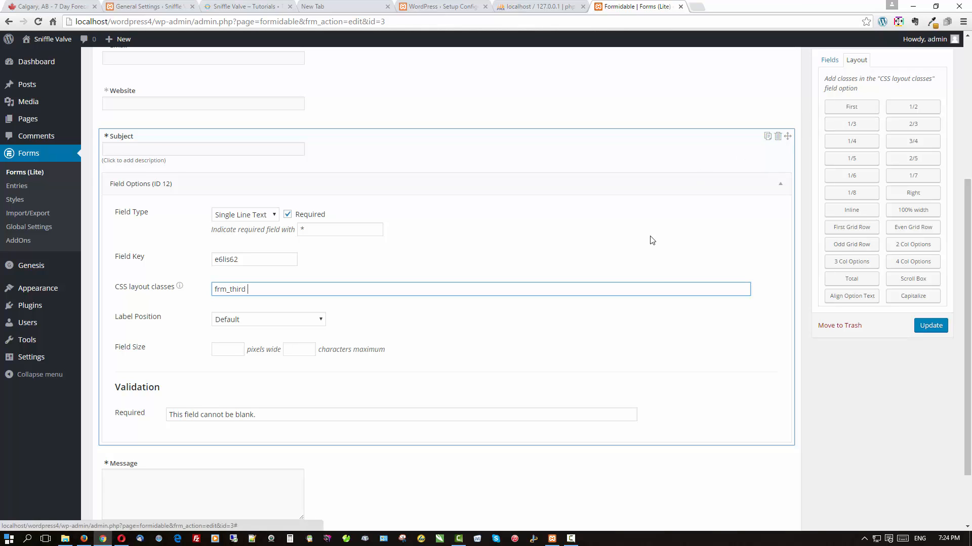
click(694, 191)
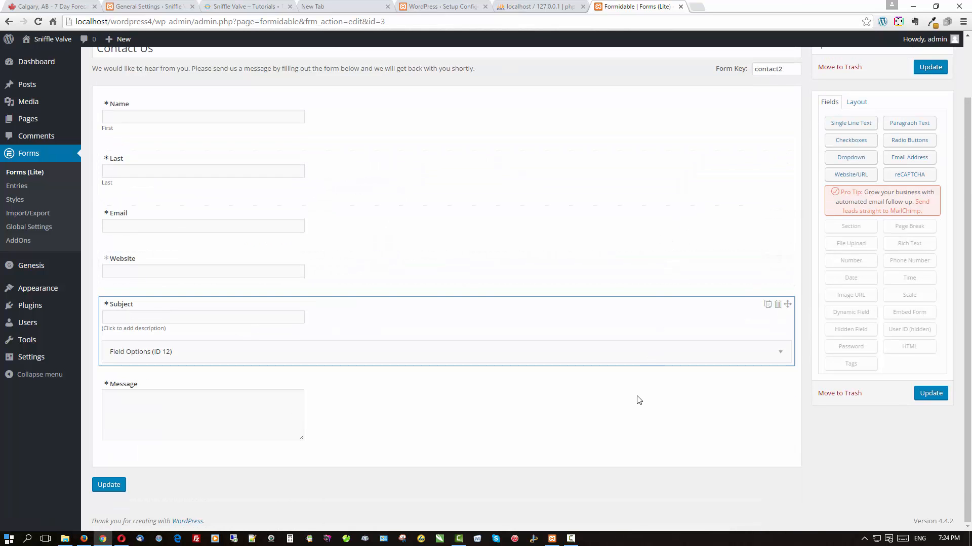
Replace the Message field's frm_full layout class with frm_third.
click(601, 393)
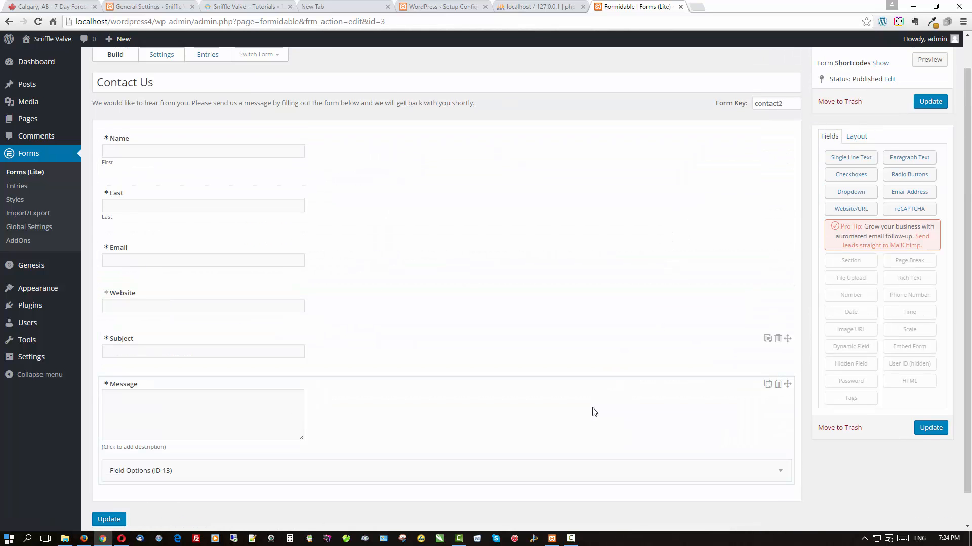
click(581, 476)
click(243, 329)
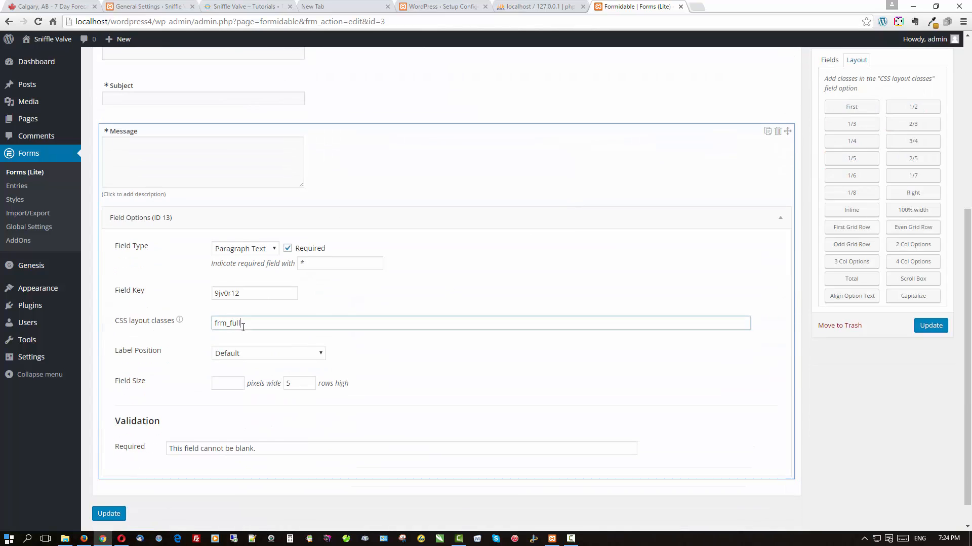
mouse_move(177, 321)
key(BackSpace)
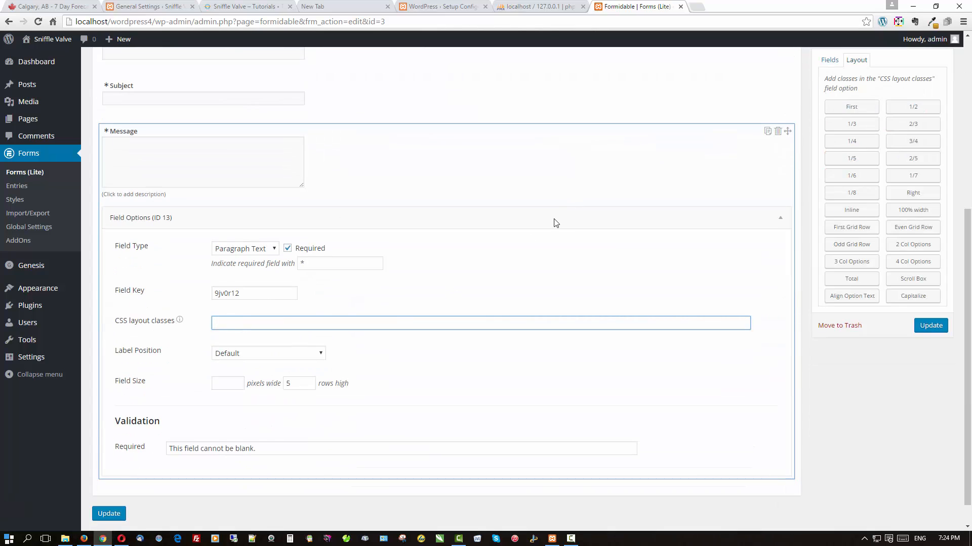
click(854, 126)
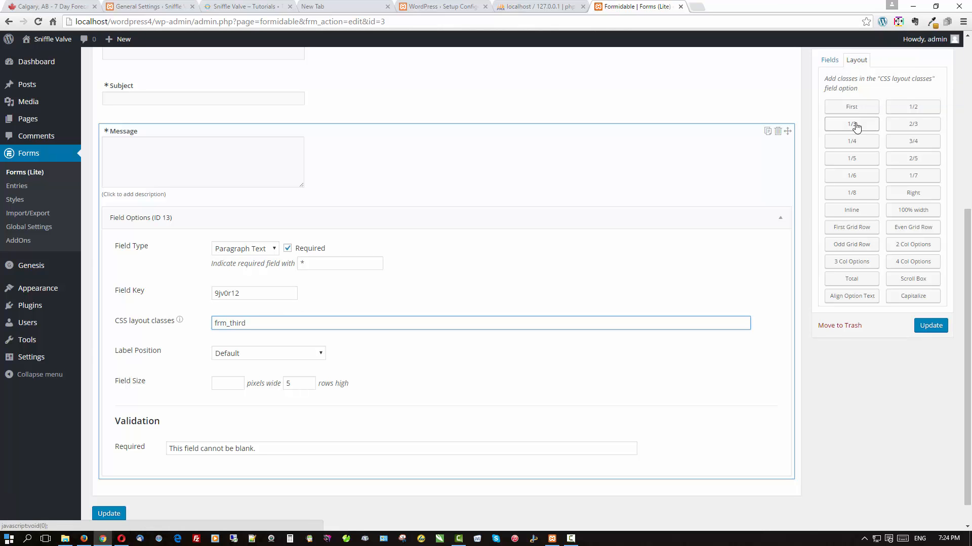
click(780, 218)
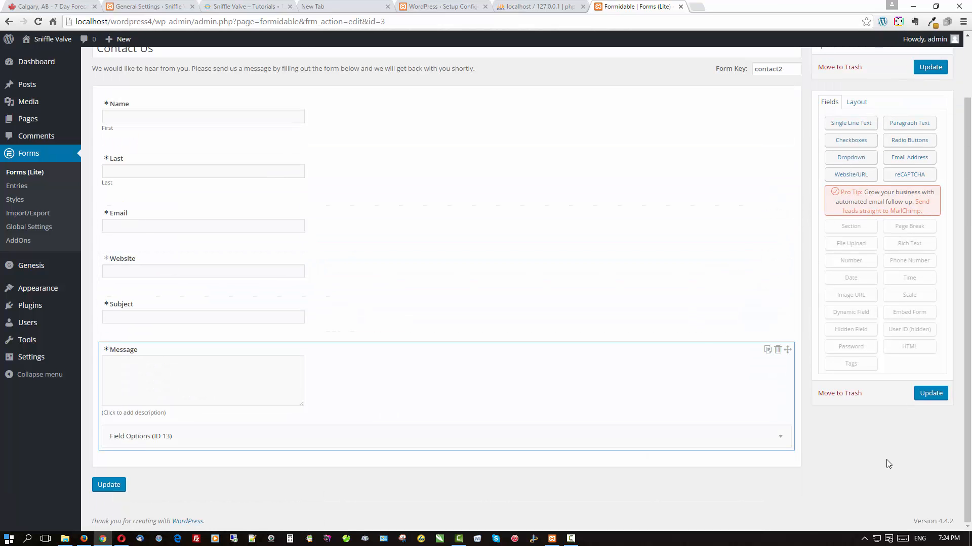
Update the Contact Us form and reload the live home page in Firefox to check it.
click(935, 396)
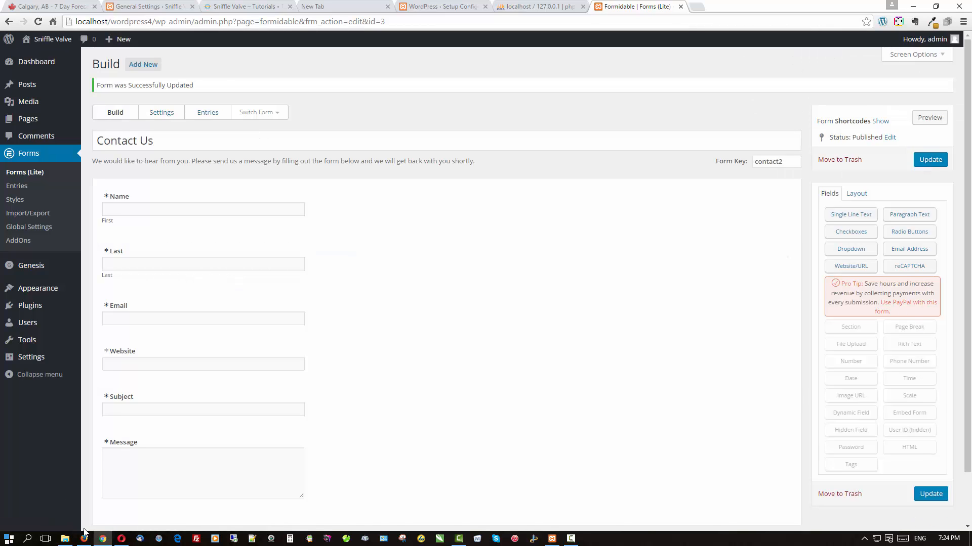
click(88, 539)
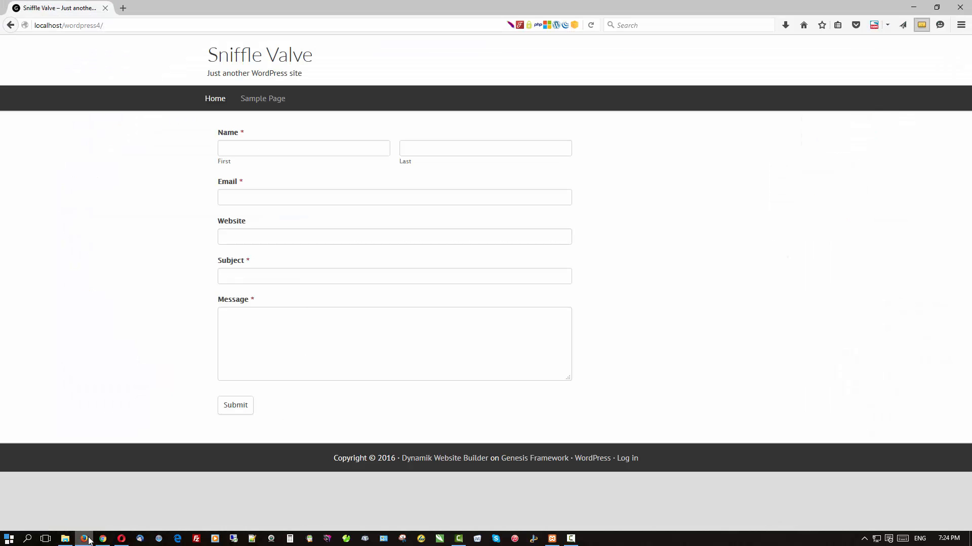
click(261, 53)
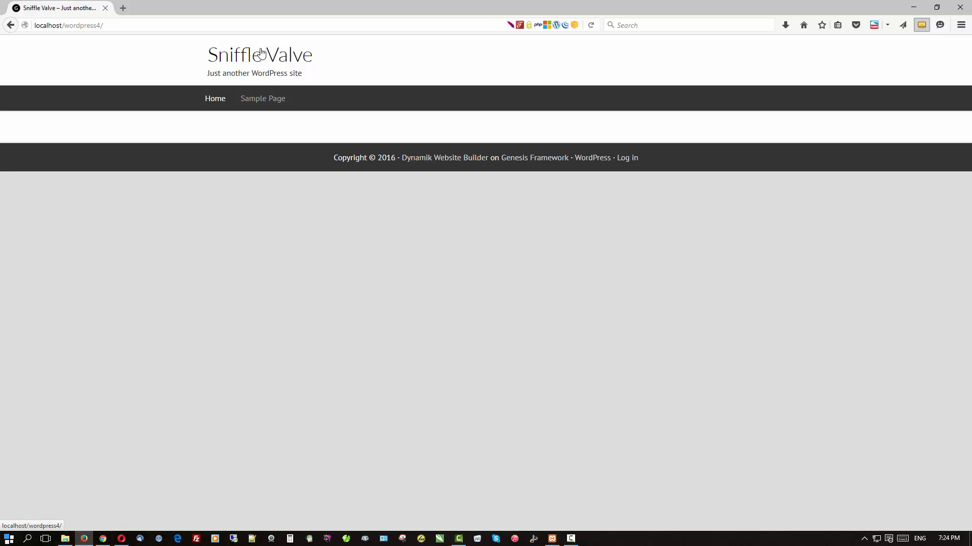
click(262, 53)
click(109, 539)
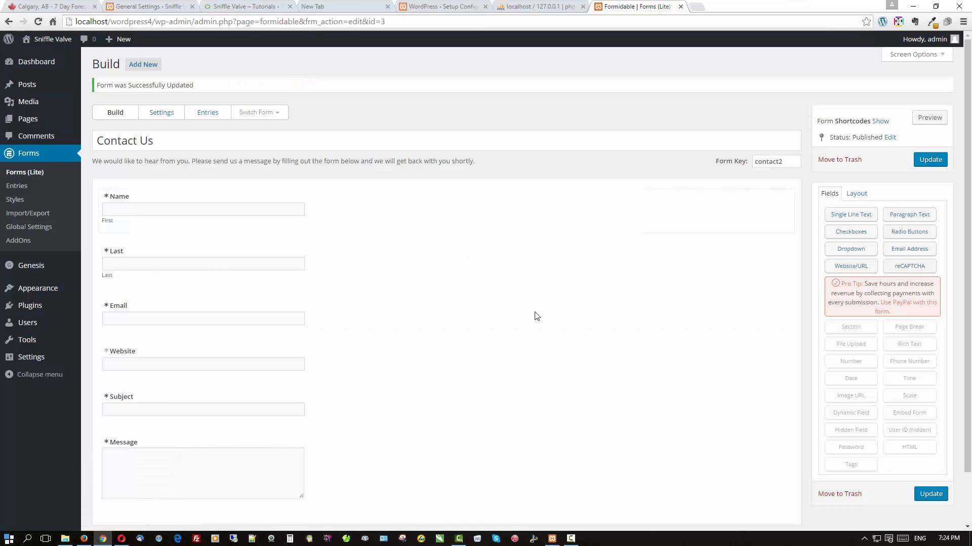
scroll(612, 329, down, 1)
scroll(612, 329, up, 1)
Copy the [formidable id=3] shortcode from Form Shortcodes, then go to the Pages list.
click(881, 120)
click(919, 156)
key(ctrl+c)
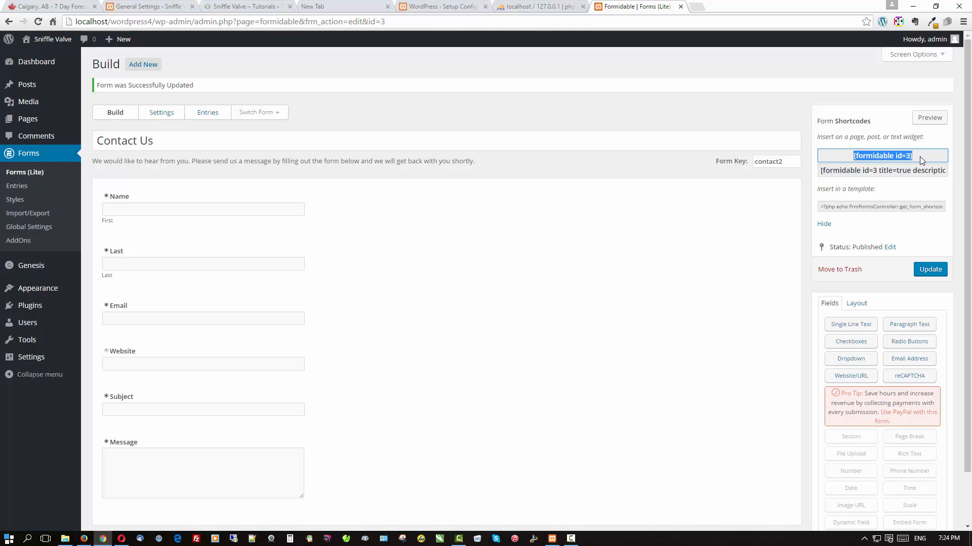
click(35, 119)
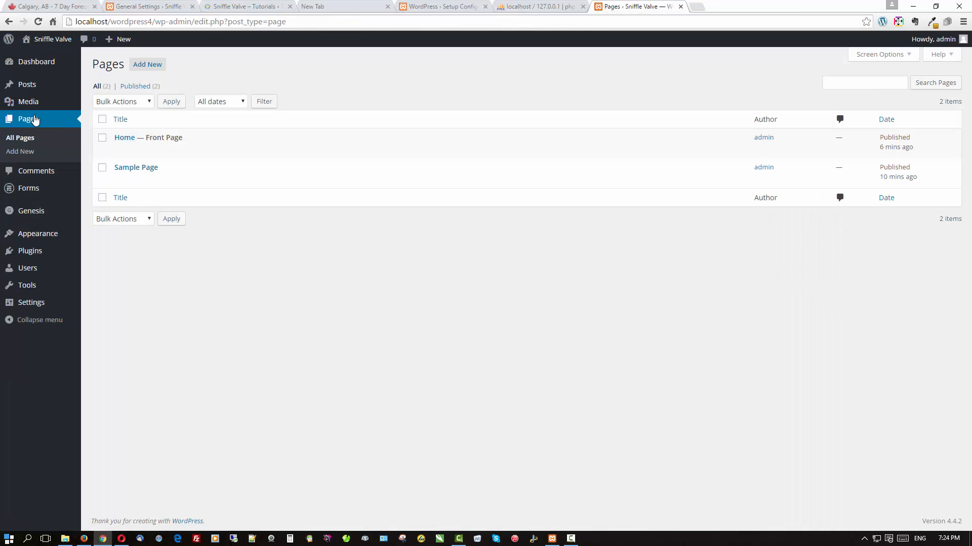
mouse_move(165, 139)
In Beaver Builder, add a one-column row with a Text Editor holding [formidable id=3], then publish.
click(231, 151)
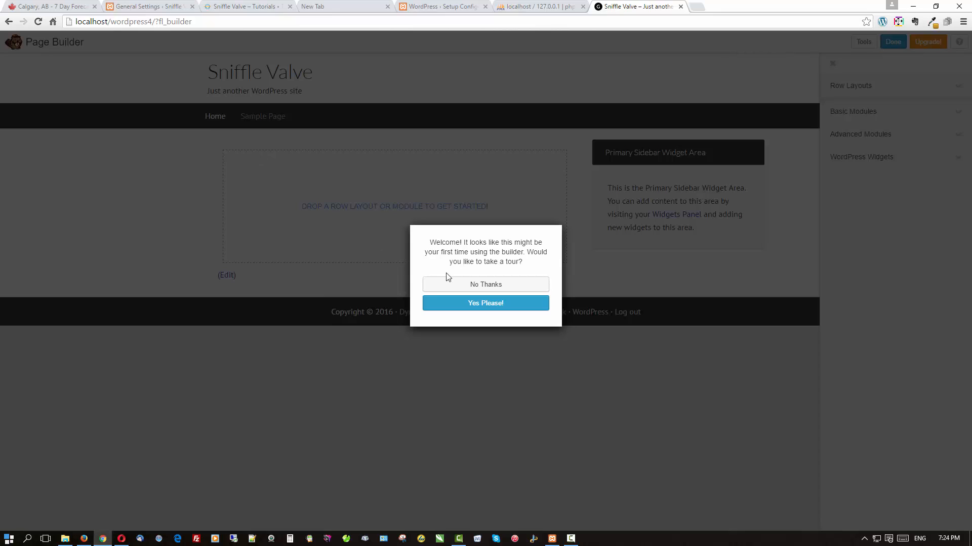
click(448, 282)
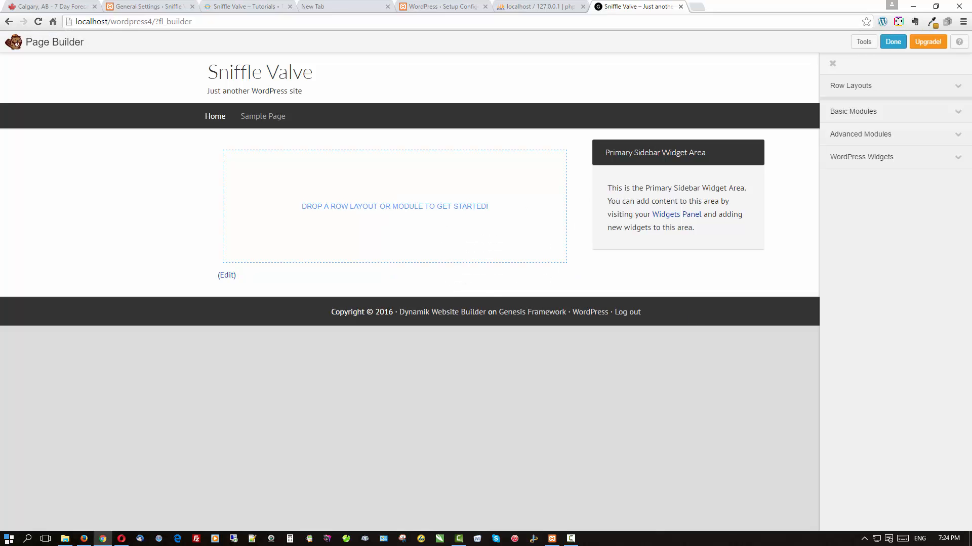
click(901, 86)
drag(877, 116, 392, 211)
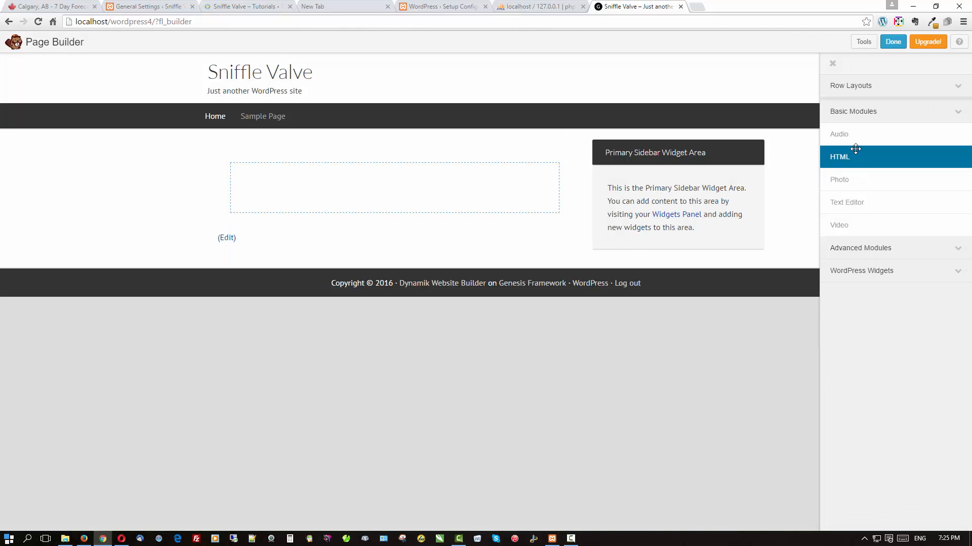
drag(846, 203, 402, 210)
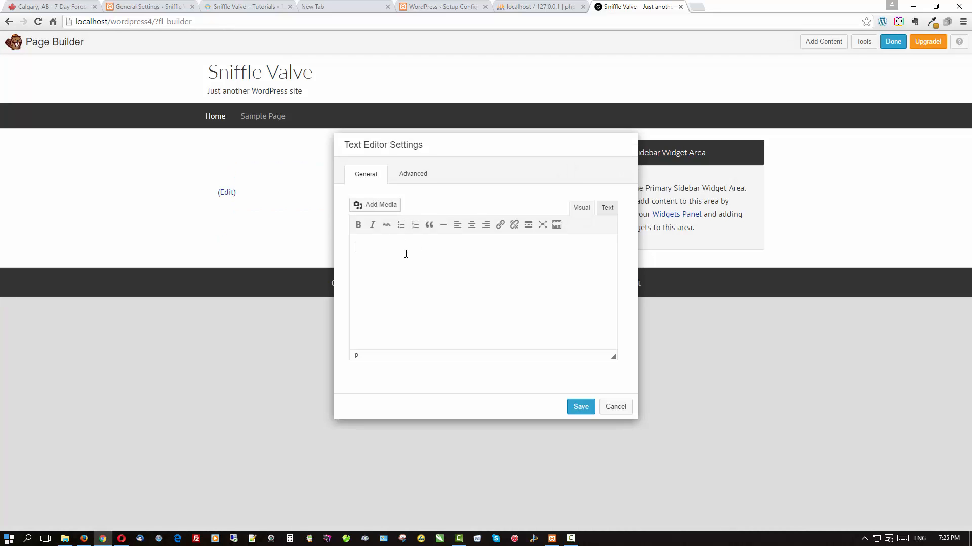
key(ctrl+v)
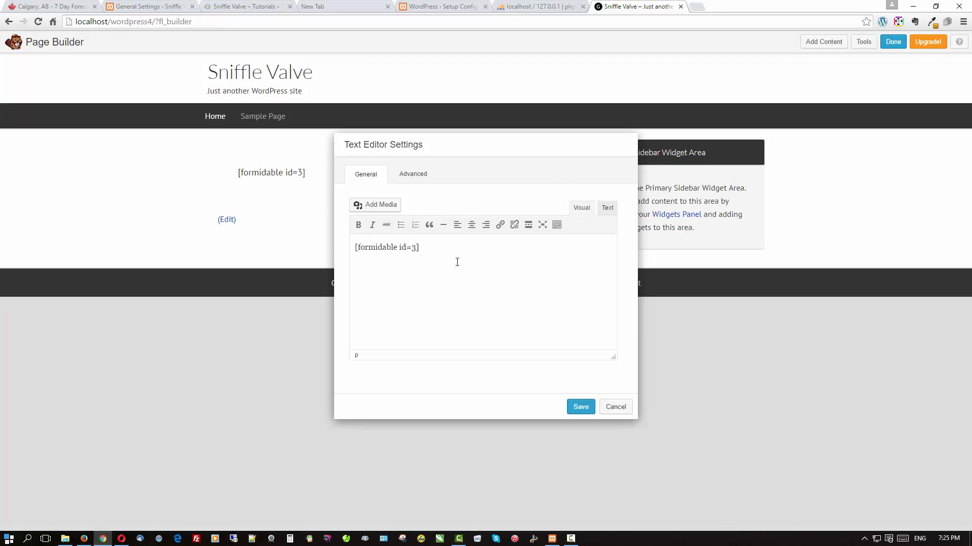
click(580, 408)
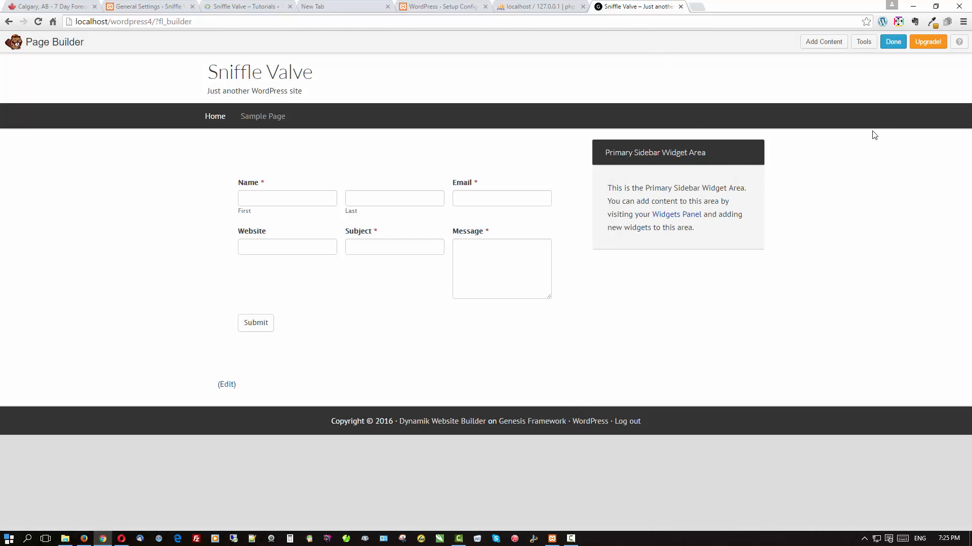
click(892, 44)
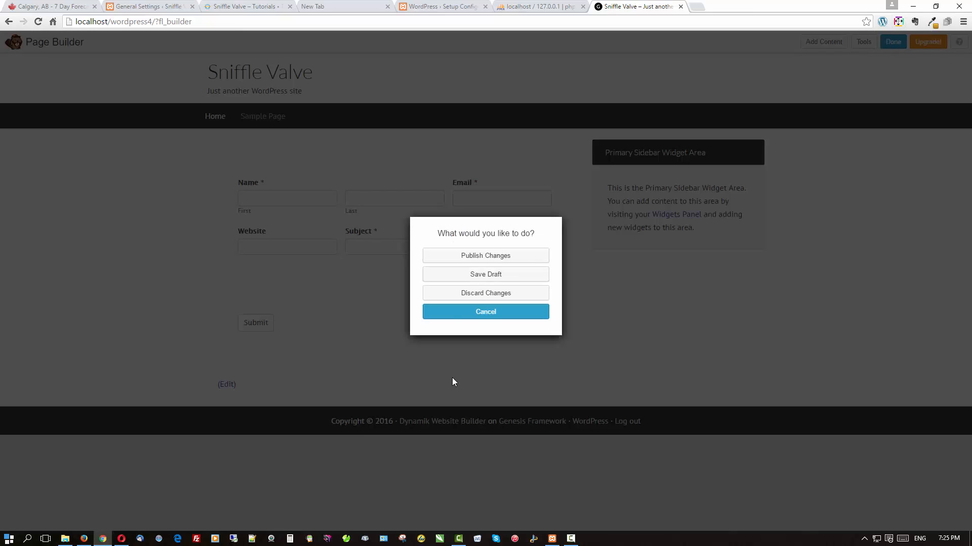
click(458, 259)
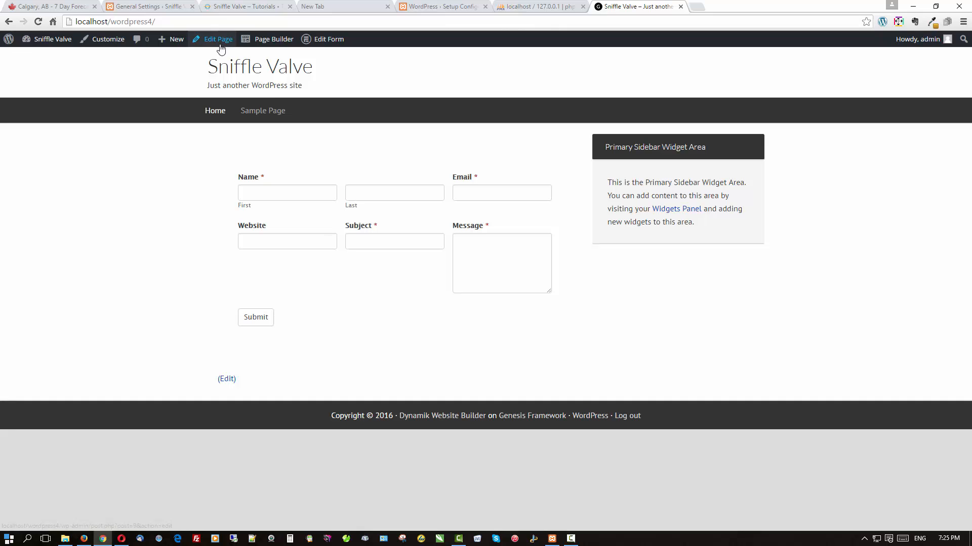
Give the Home page the last full-width, no-sidebar layout and update it.
click(220, 46)
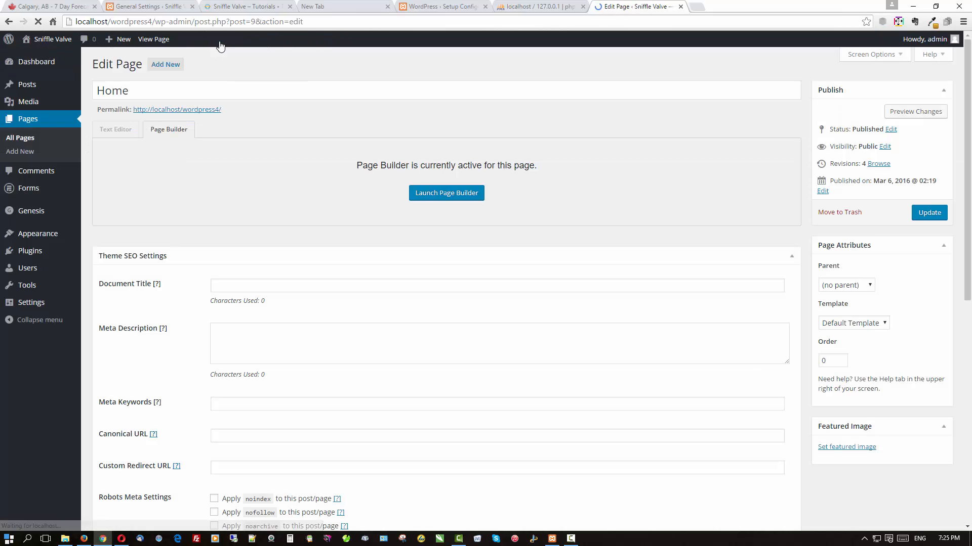
scroll(223, 68, down, 5)
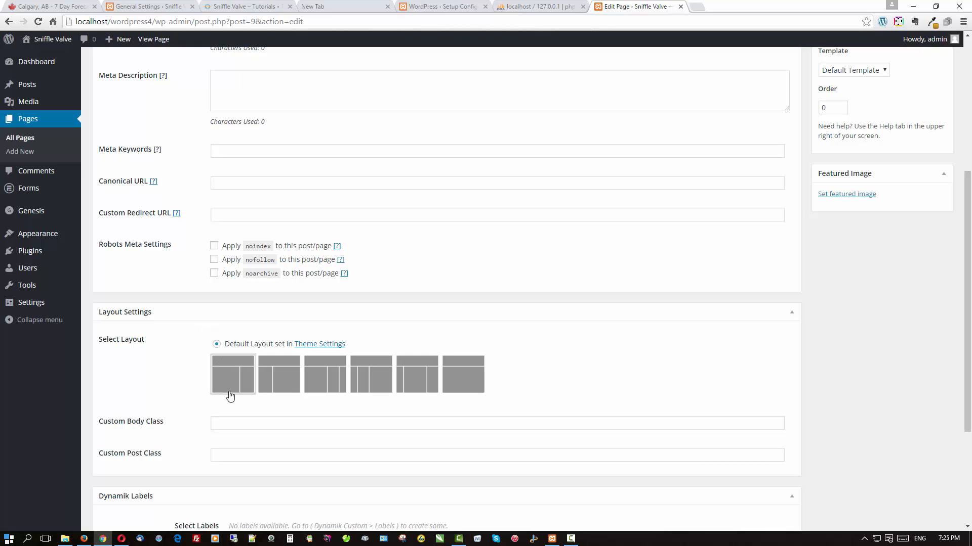
click(457, 378)
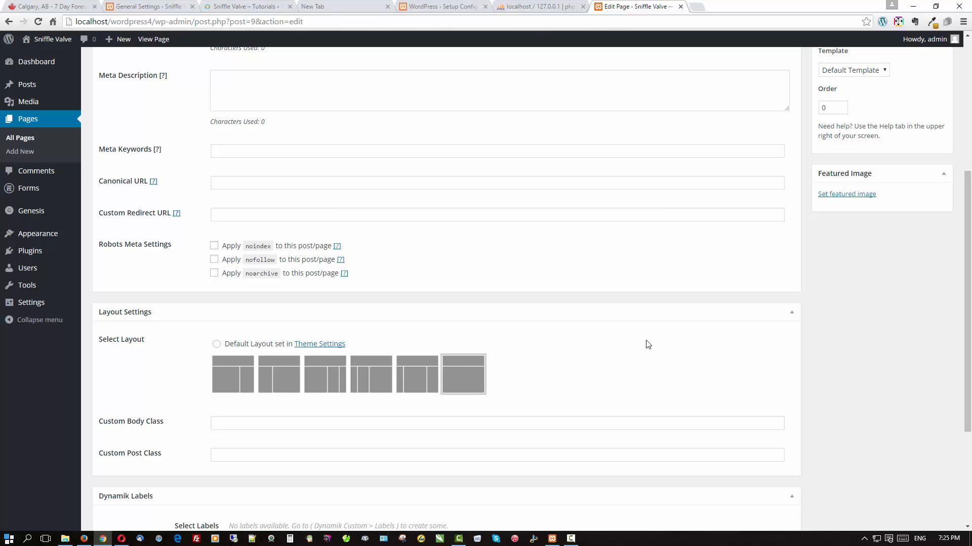
scroll(642, 335, down, 4)
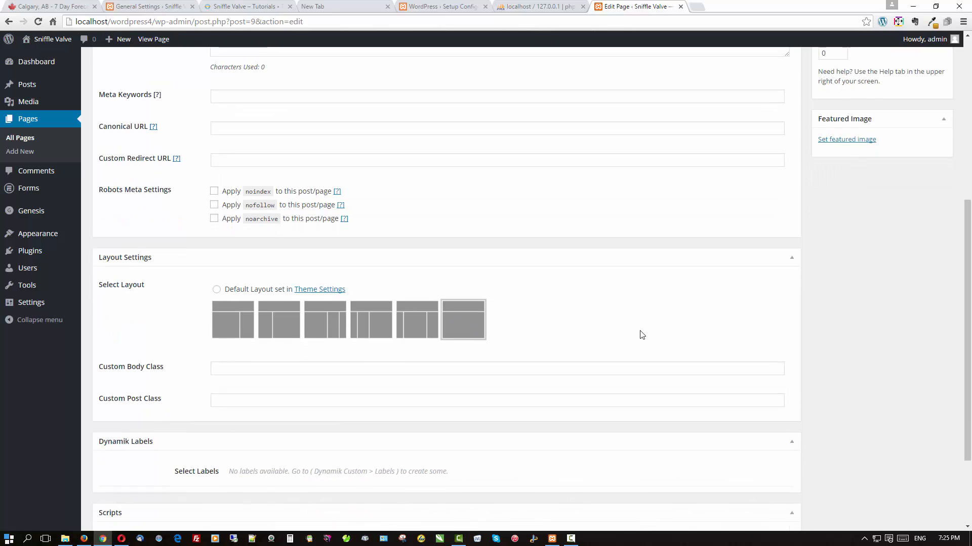
scroll(640, 331, up, 8)
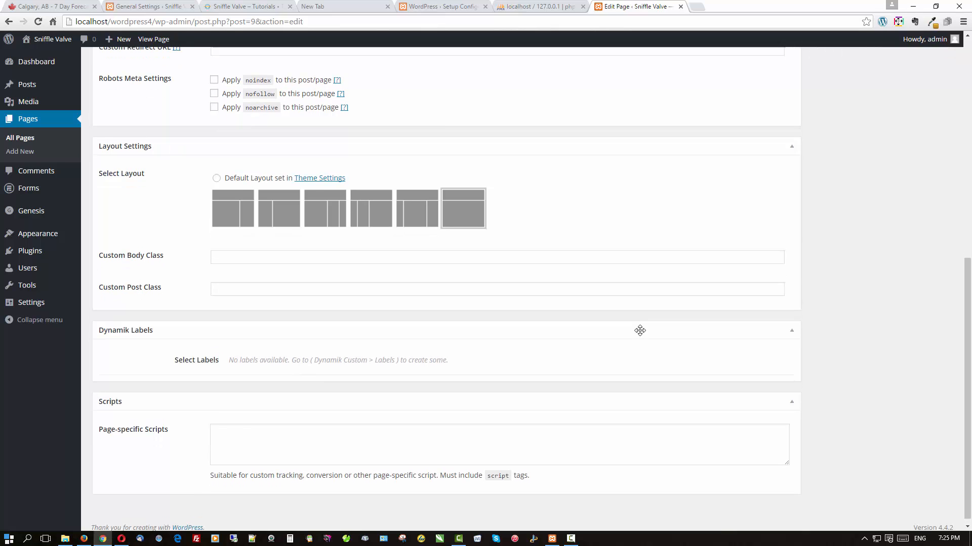
click(920, 214)
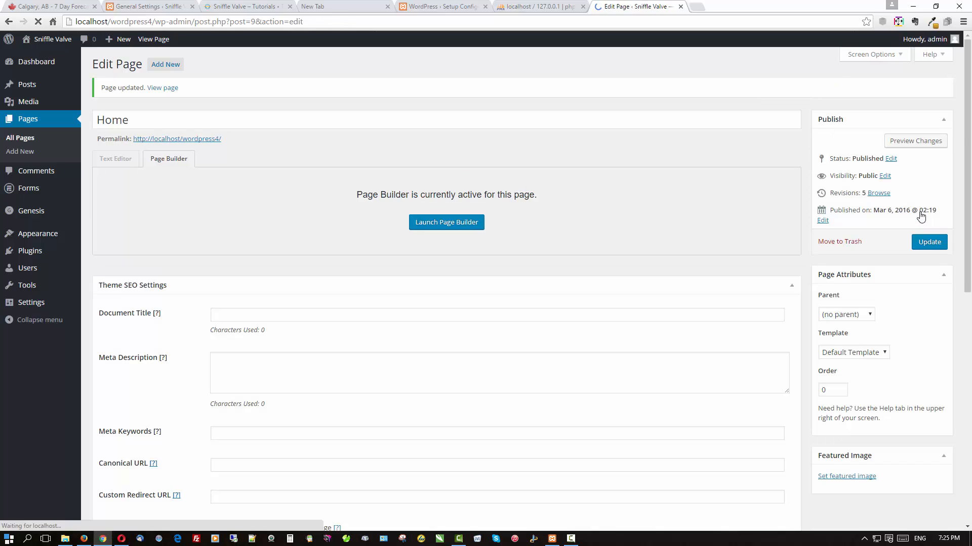
Activate the Genesis Dambuster plugin and go to the All Pages list.
click(37, 254)
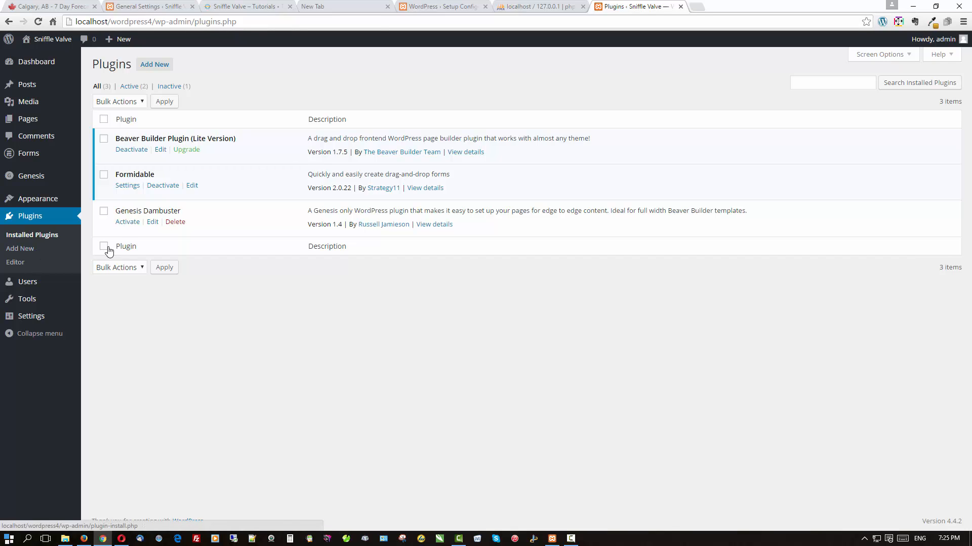
click(123, 223)
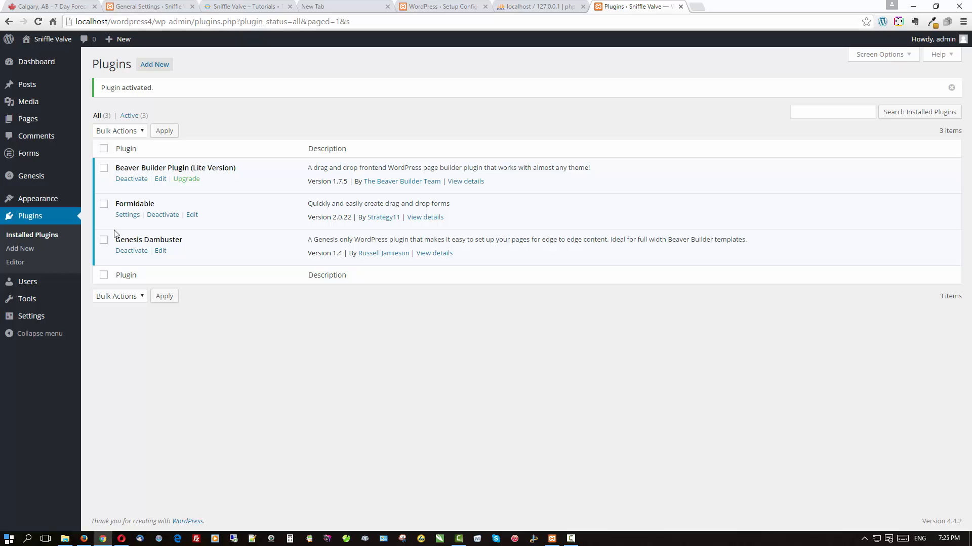
mouse_move(32, 121)
click(91, 123)
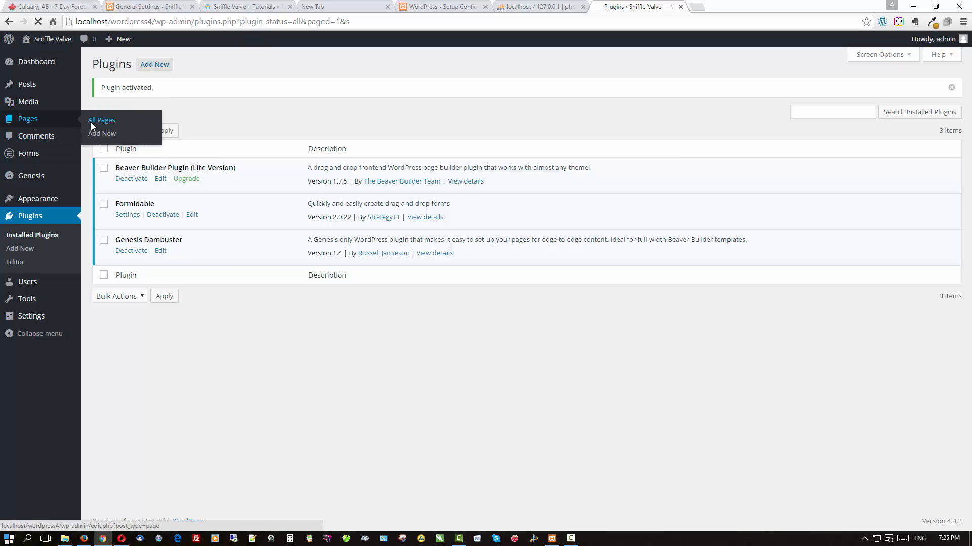
Open the Home page editor and turn on the Genesis Dambuster tweaks.
click(124, 139)
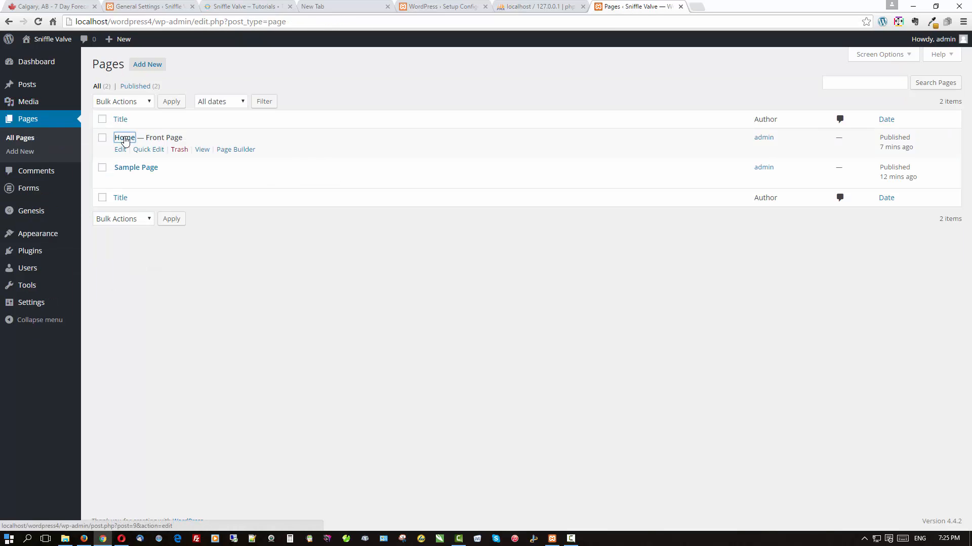
scroll(324, 299, down, 7)
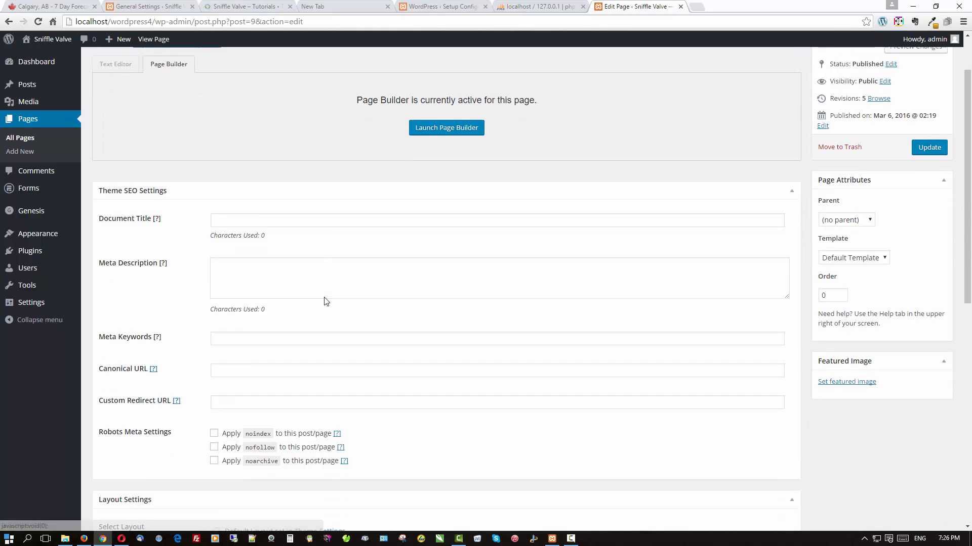
scroll(325, 298, down, 3)
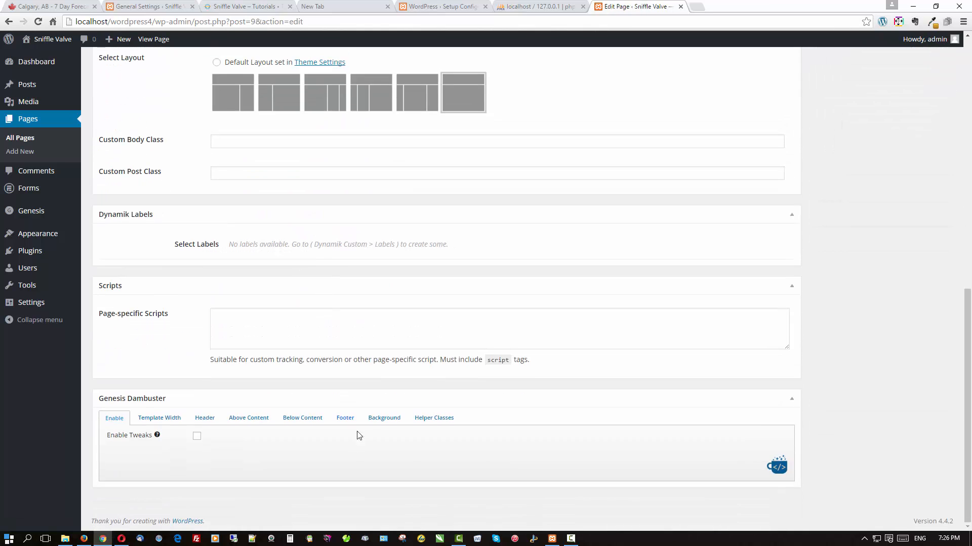
click(197, 437)
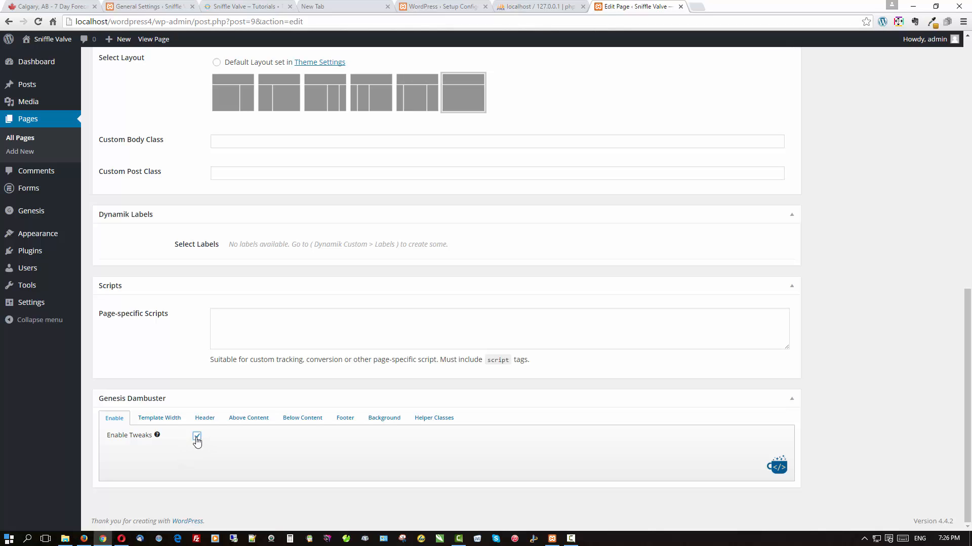
click(169, 420)
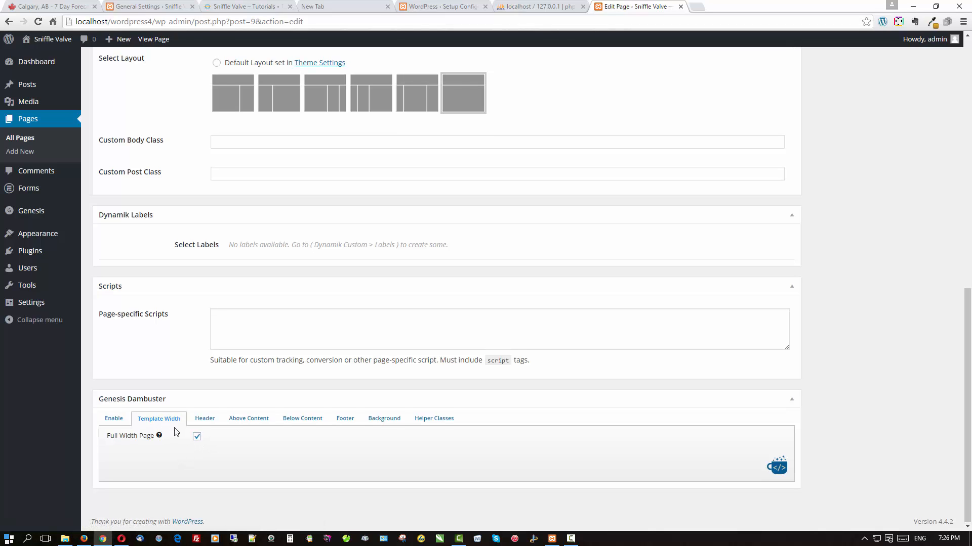
Keep the site header, primary and secondary navigation in Dambuster's header options.
click(211, 422)
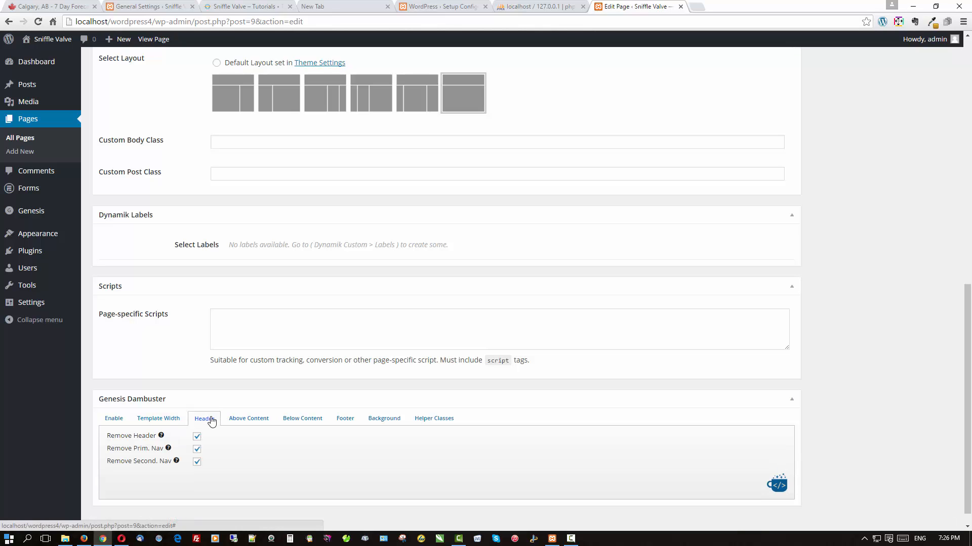
click(197, 437)
click(197, 449)
click(197, 462)
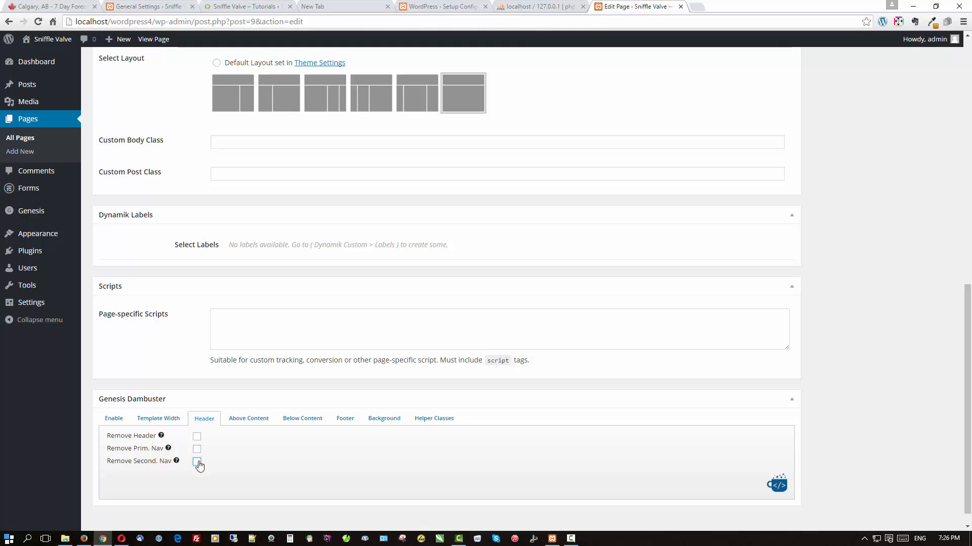
Keep breadcrumbs, post title, post image, entry header, post info and edit link.
click(252, 420)
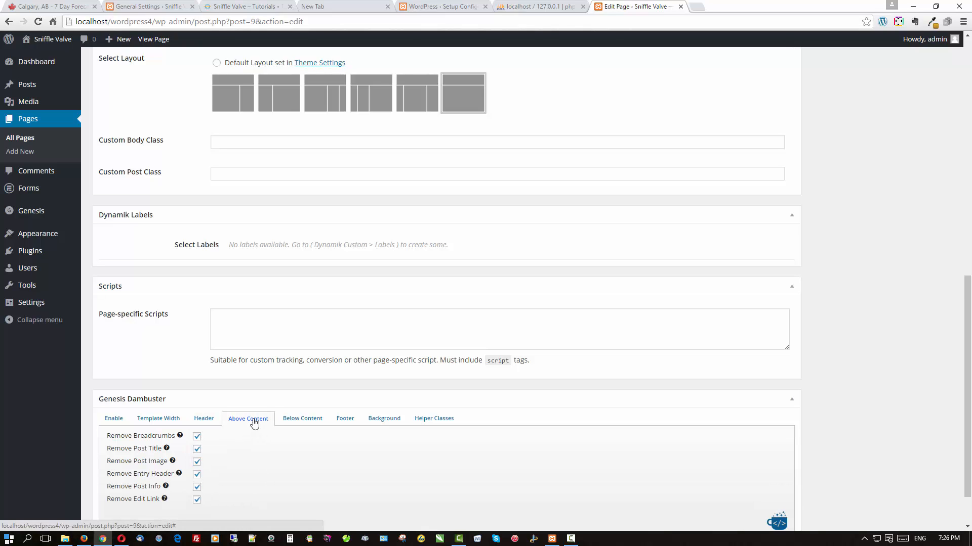
click(197, 436)
click(197, 450)
click(197, 462)
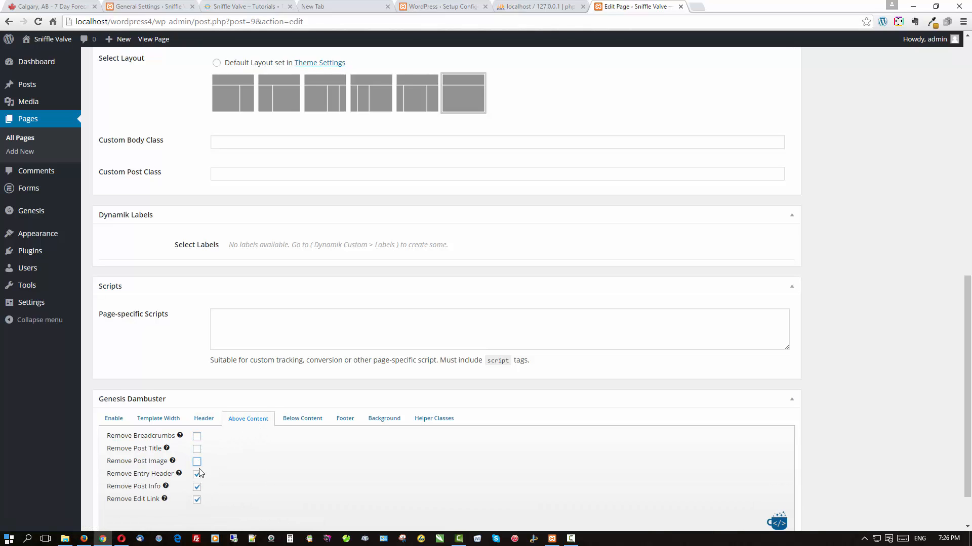
click(197, 474)
click(196, 487)
click(196, 500)
Keep entry footer, post meta, author box, comments and after-entry area below content.
click(296, 419)
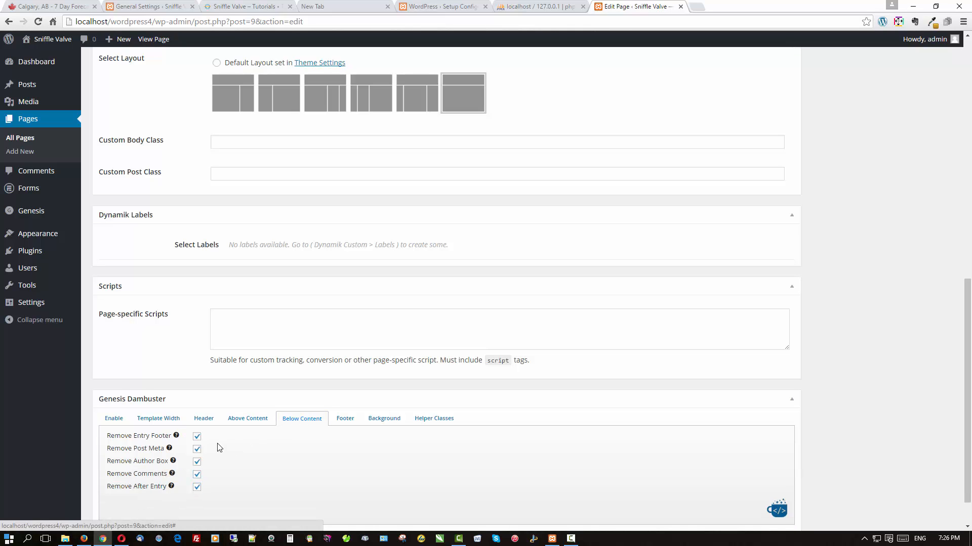
click(197, 436)
click(197, 449)
click(197, 462)
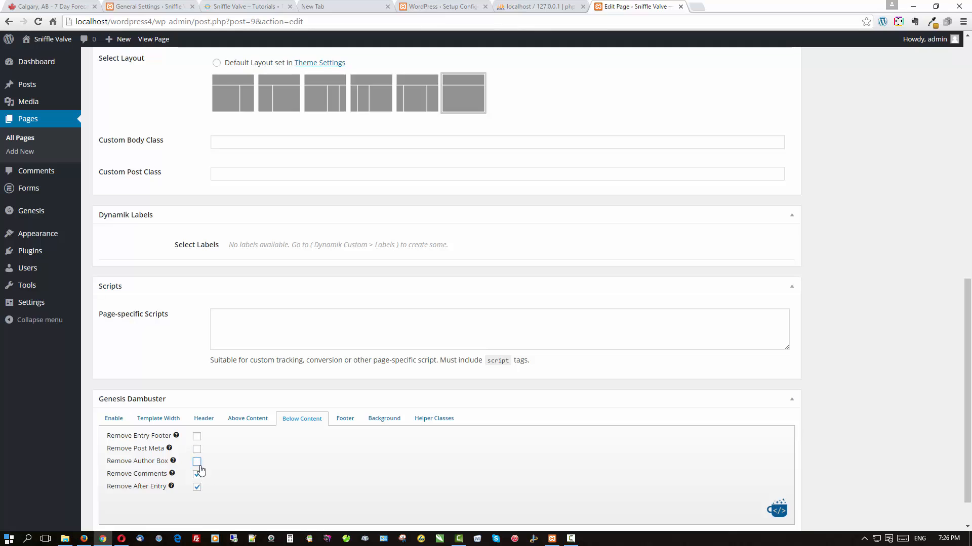
click(197, 475)
click(197, 487)
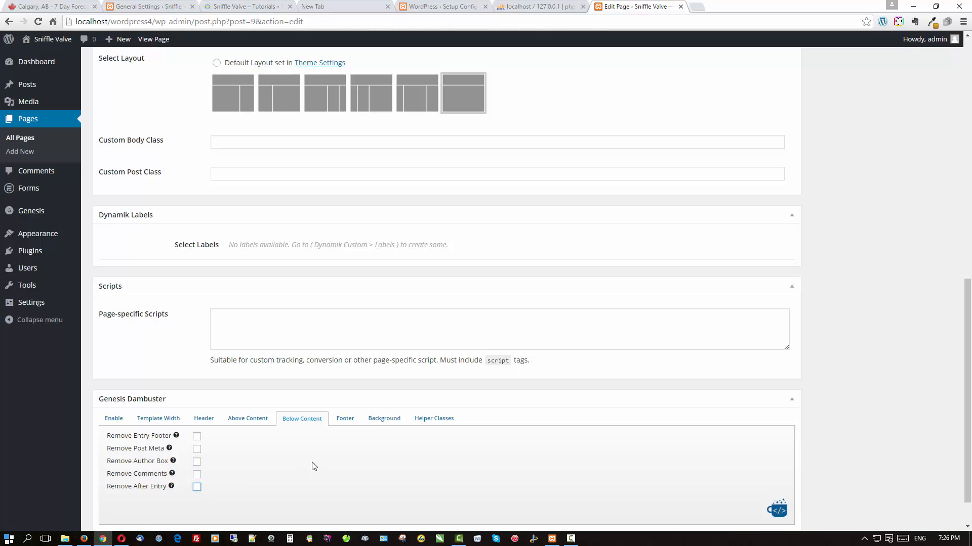
Keep the site footer and footer widgets, then update the Home page.
click(345, 423)
click(196, 448)
click(197, 437)
click(197, 449)
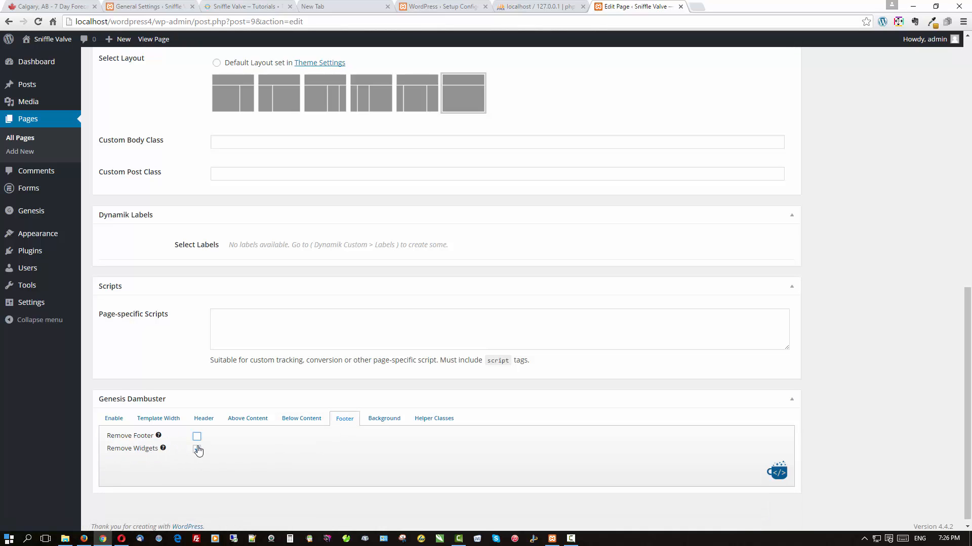
click(384, 419)
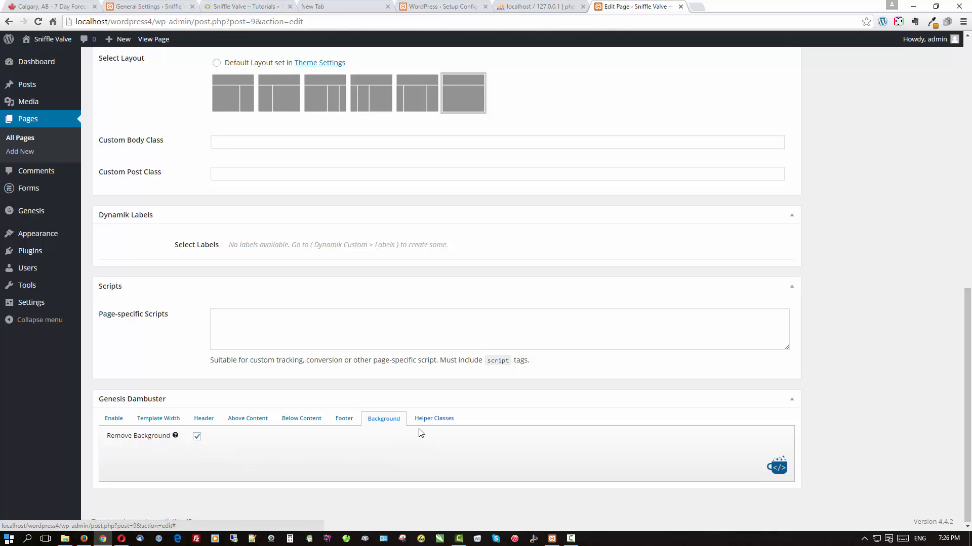
scroll(718, 260, up, 10)
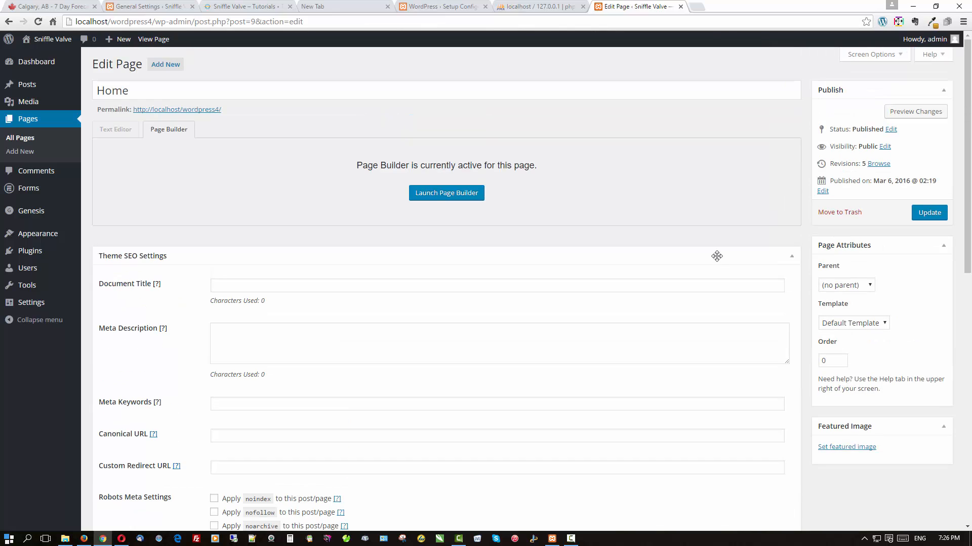
click(917, 217)
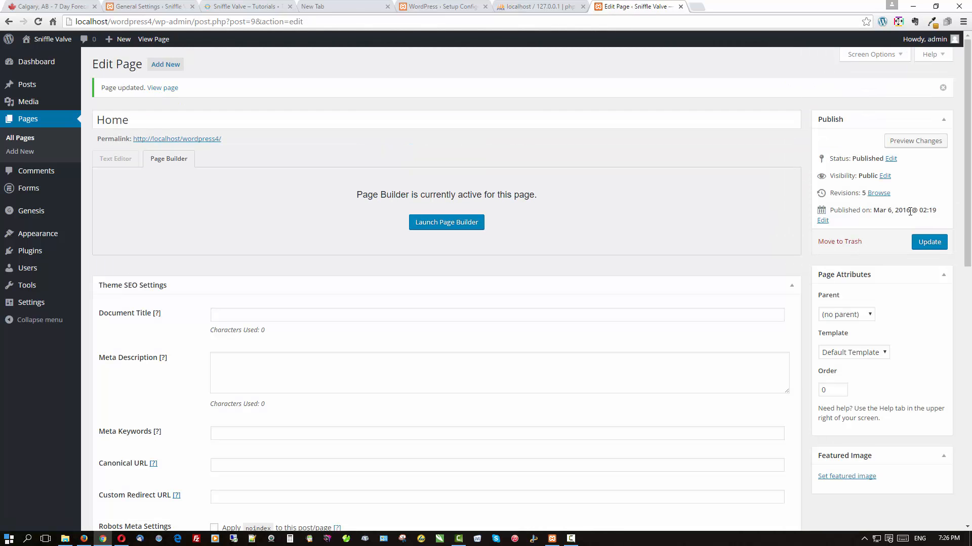
click(419, 225)
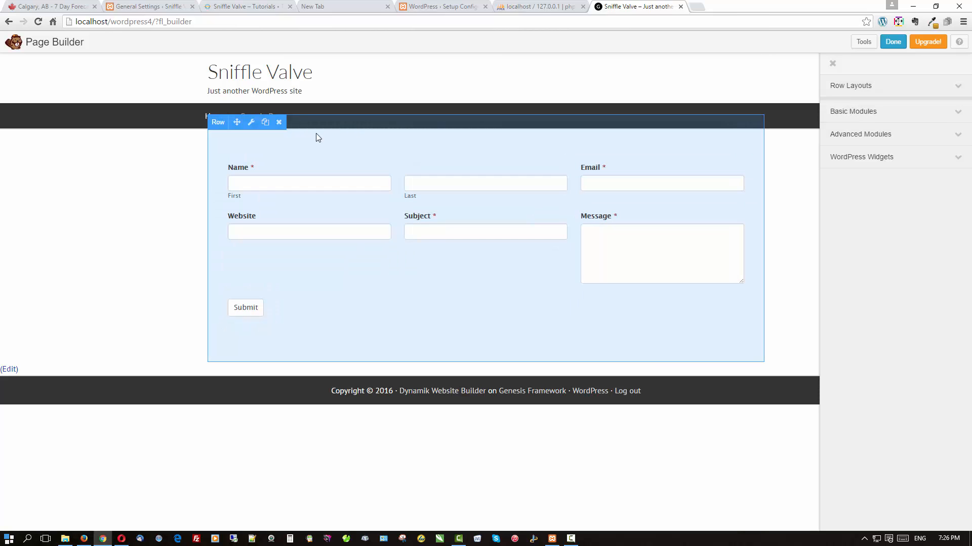
Make the form row Full Width with a Photo background type.
click(251, 125)
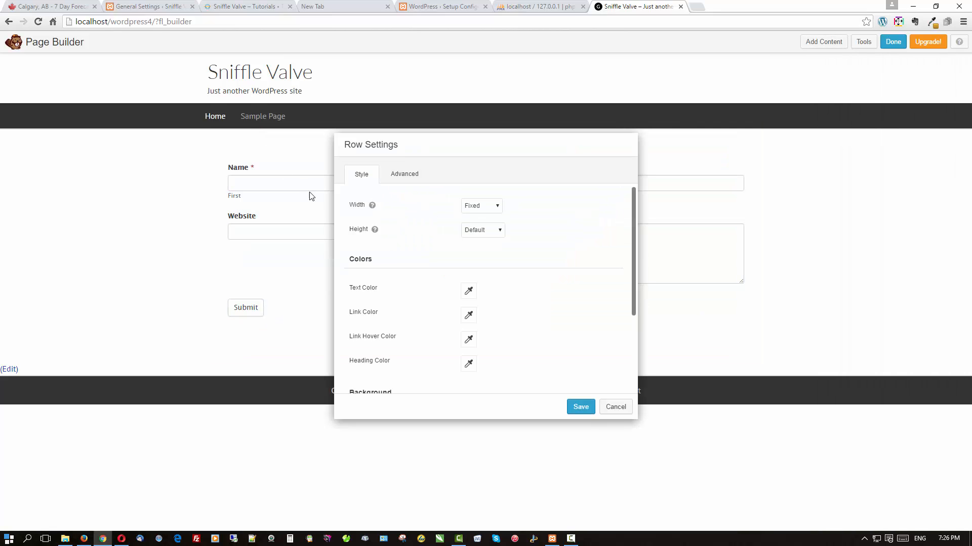
click(477, 225)
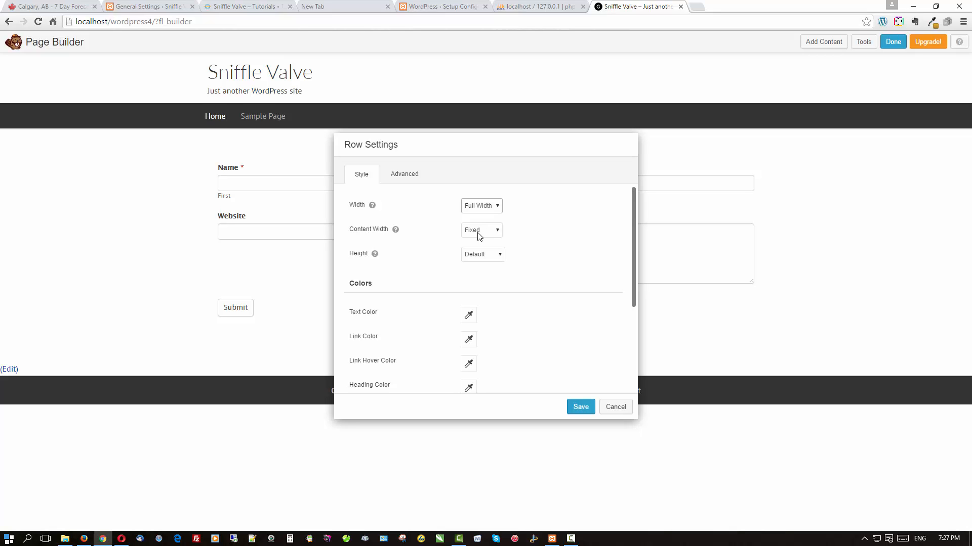
scroll(479, 236, down, 3)
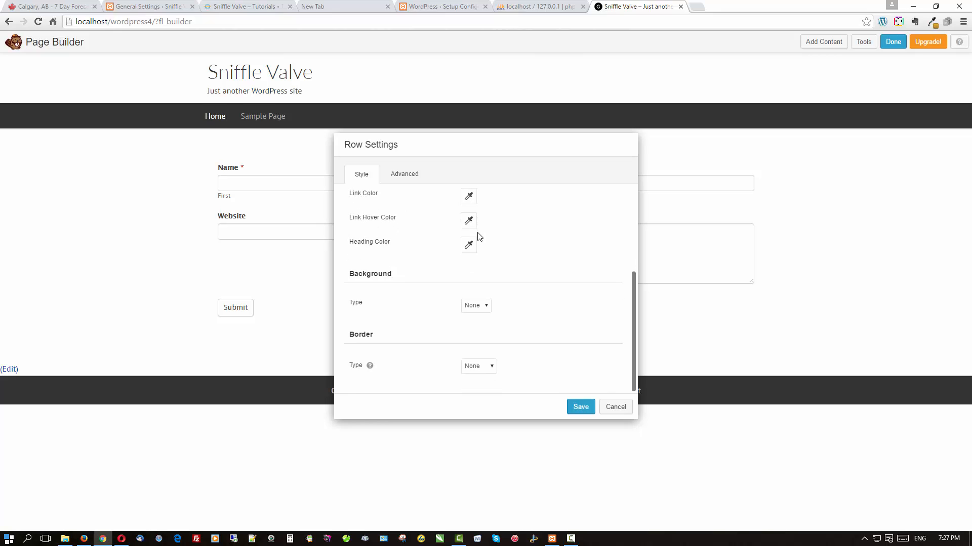
click(478, 305)
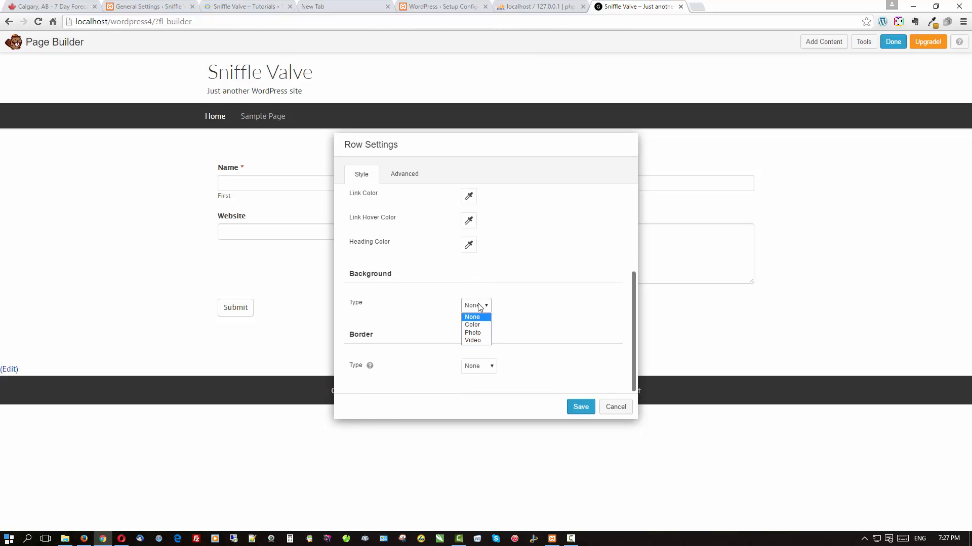
click(479, 333)
scroll(518, 273, down, 2)
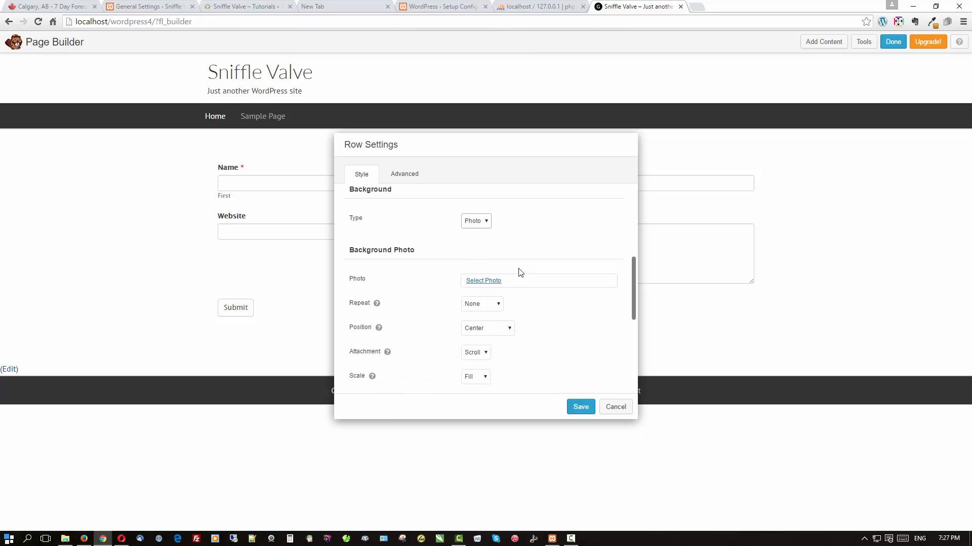
Upload mustard-field2.jpg from the 1Sniffle Valve items folder and use it as the row background.
click(491, 270)
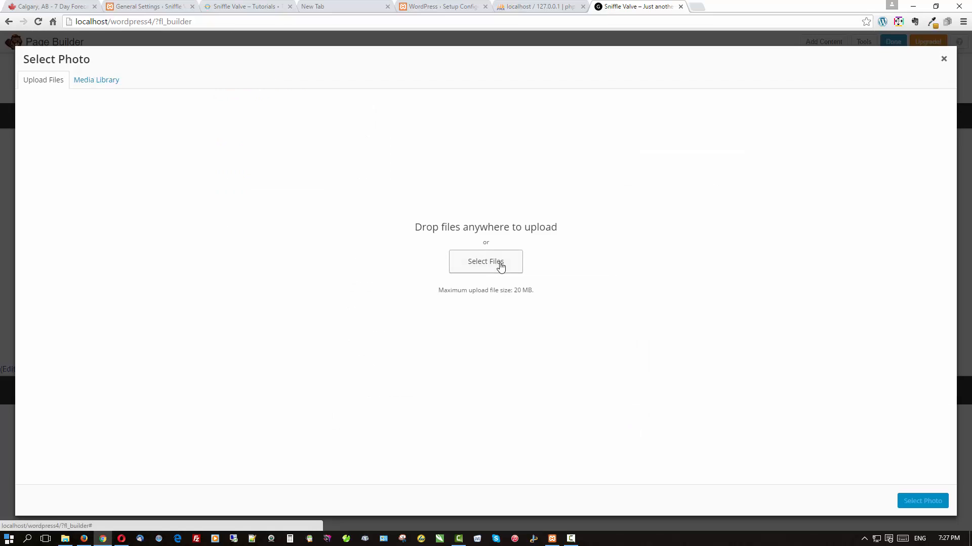
click(471, 264)
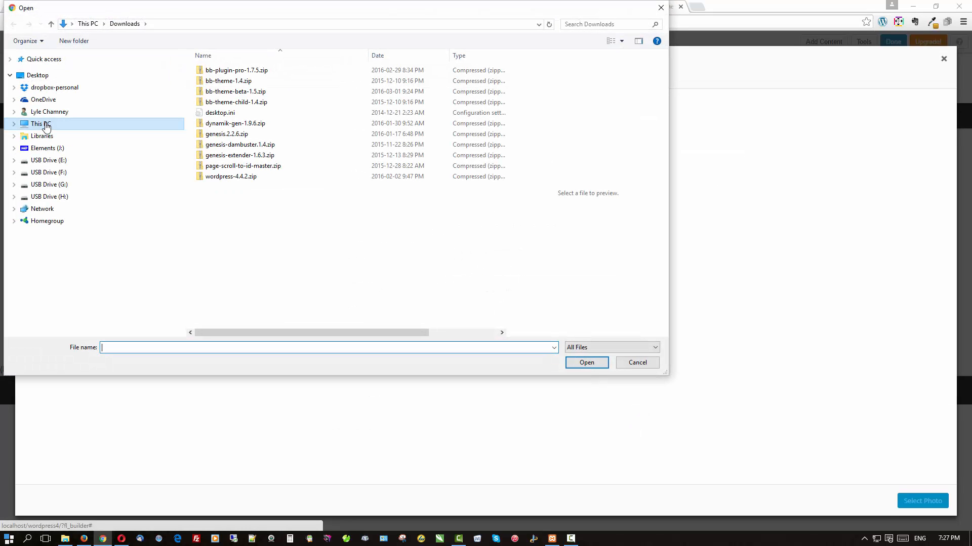
click(45, 126)
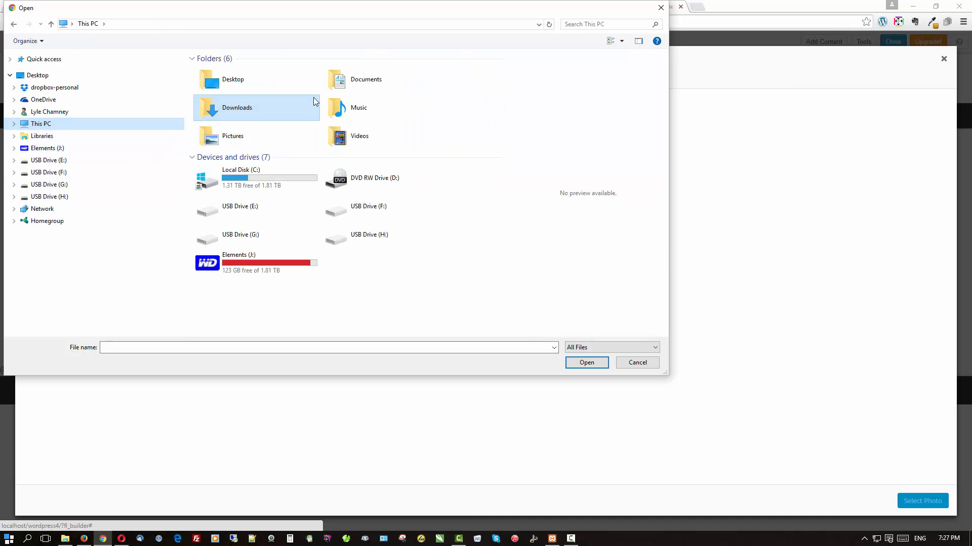
double_click(365, 86)
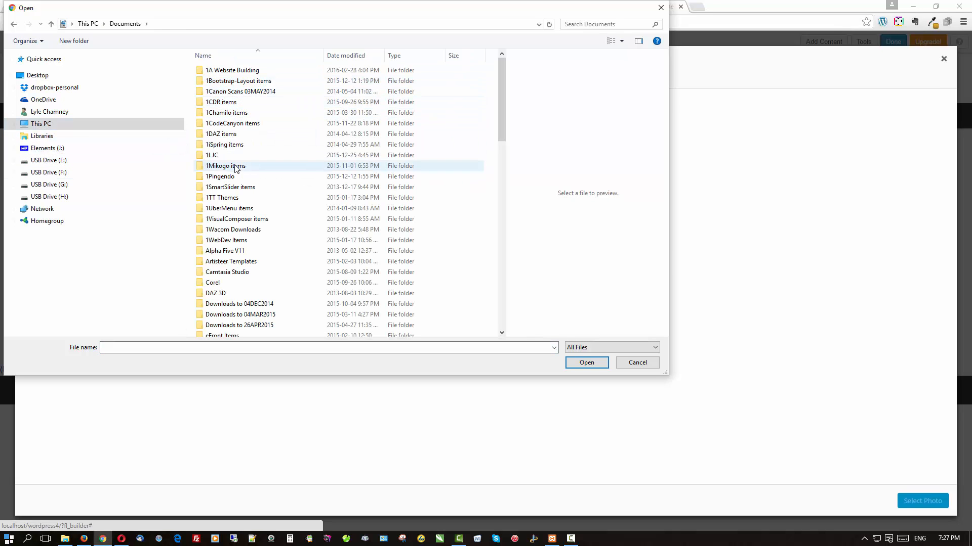
double_click(234, 156)
double_click(223, 81)
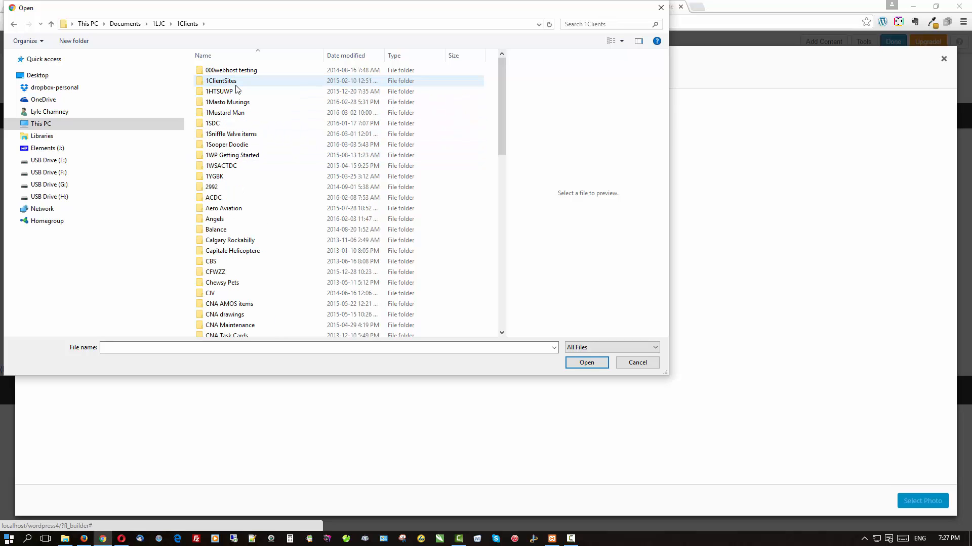
double_click(237, 134)
scroll(253, 182, down, 9)
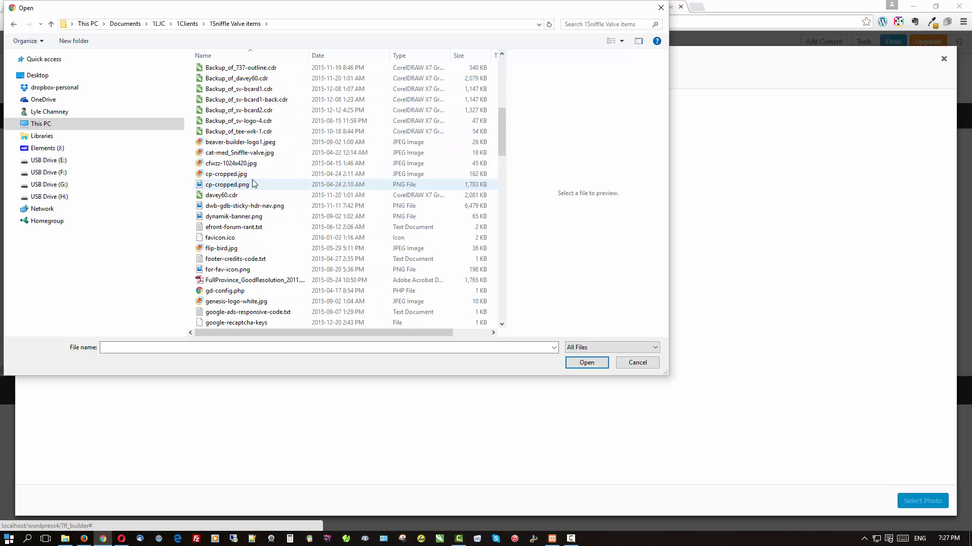
scroll(254, 184, down, 10)
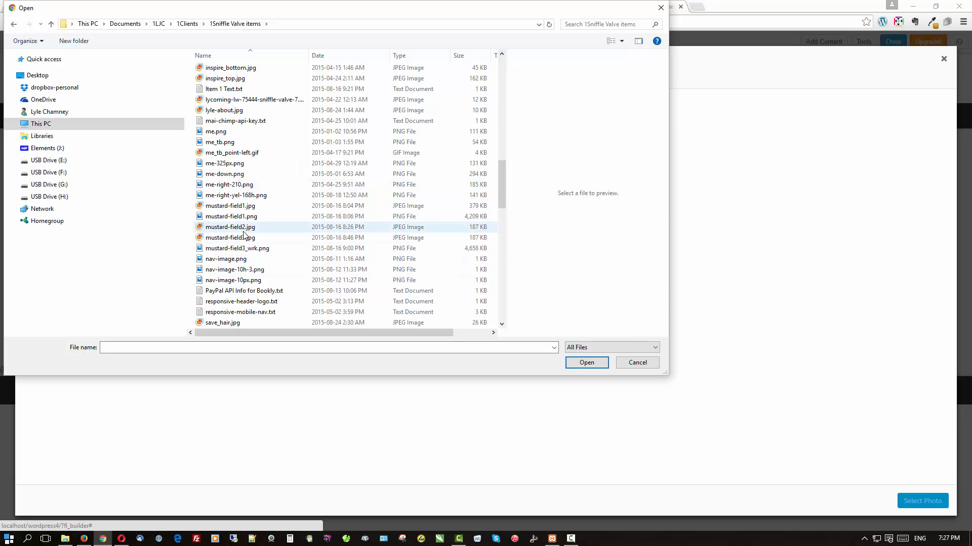
click(245, 230)
click(585, 363)
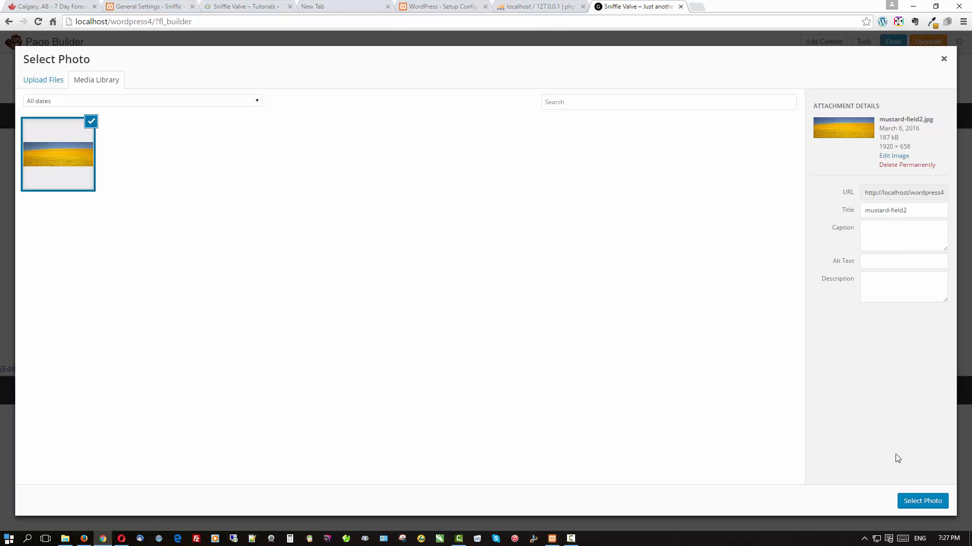
click(913, 502)
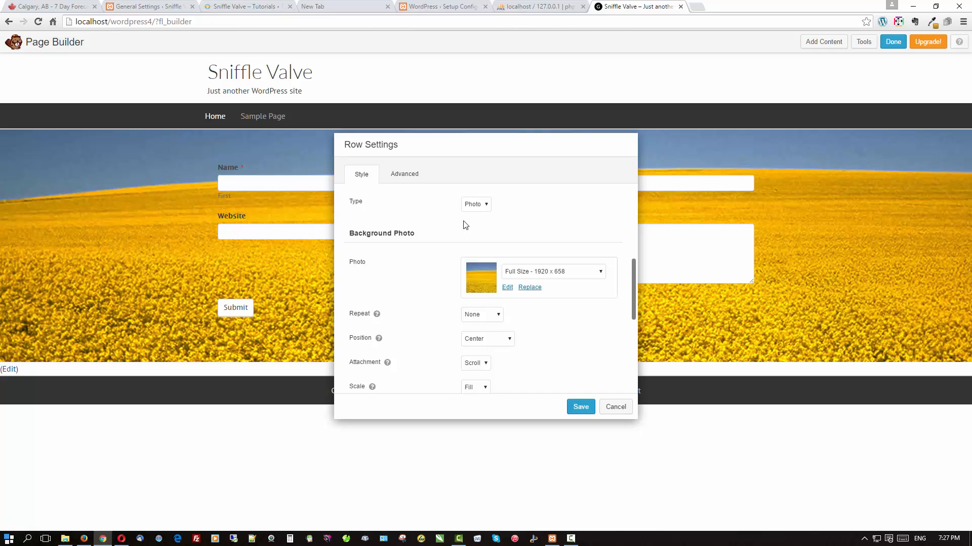
Set the row's top and bottom padding to 0, save, and publish the changes.
click(400, 178)
scroll(477, 272, up, 4)
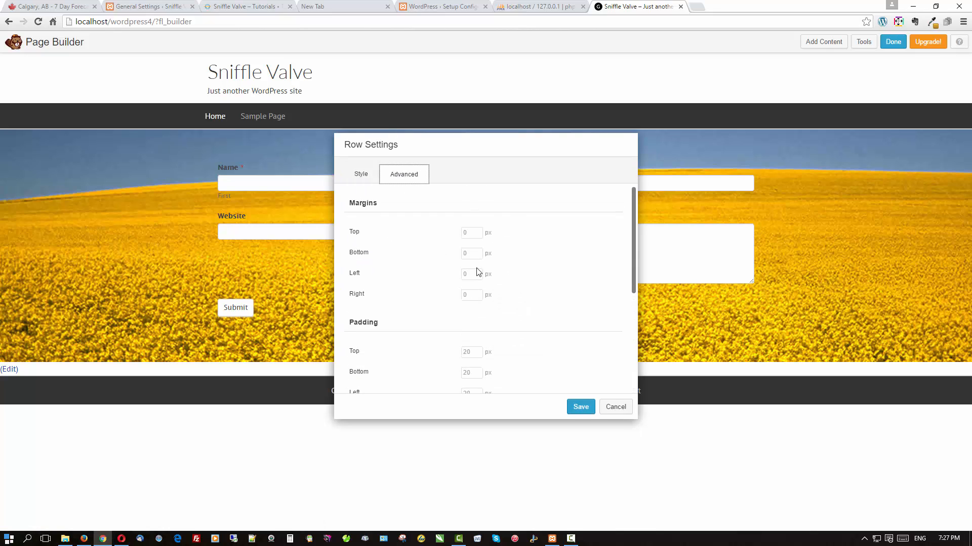
scroll(477, 272, down, 2)
click(473, 252)
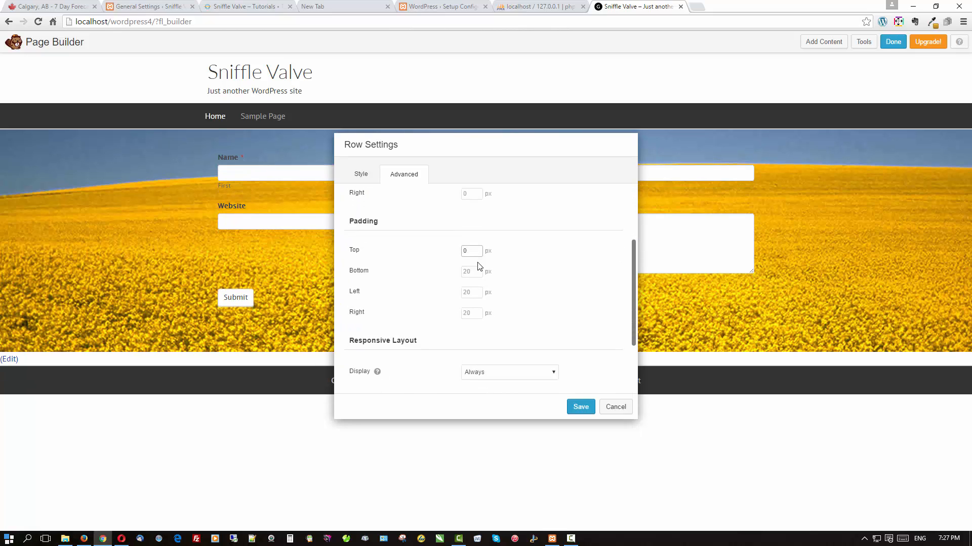
click(480, 270)
text(0)
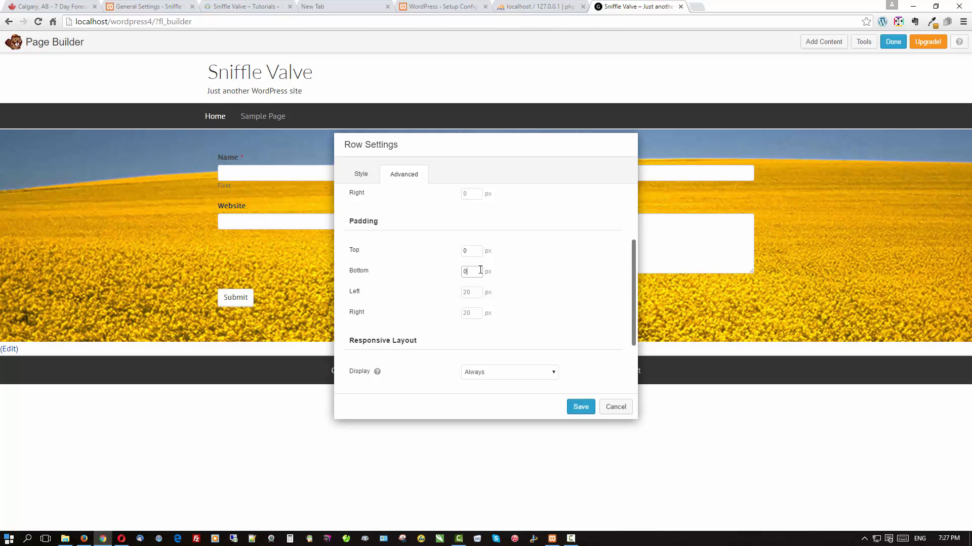
click(586, 409)
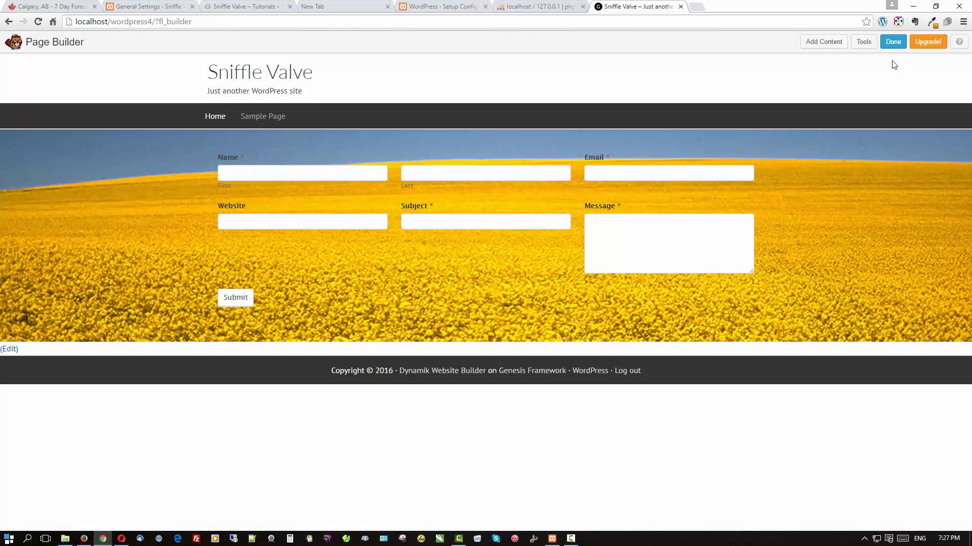
click(890, 42)
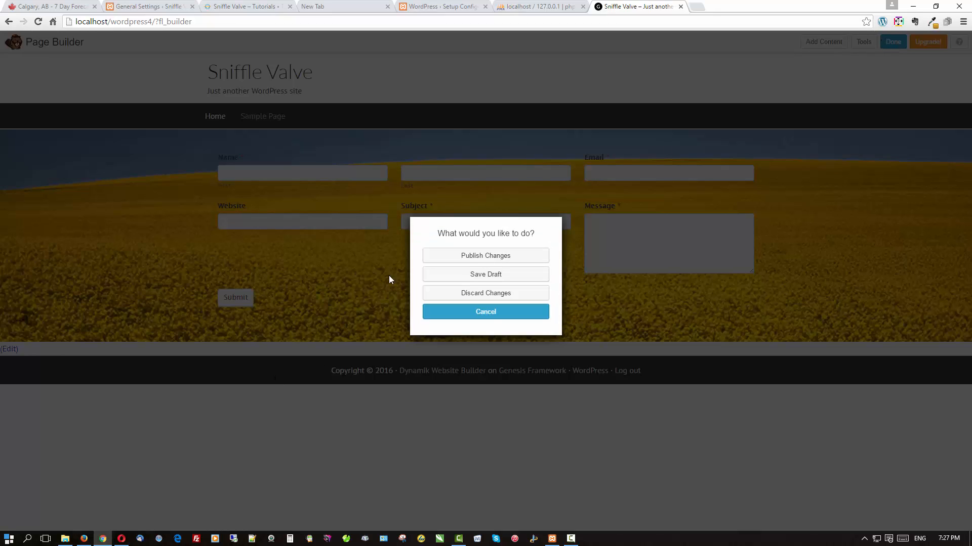
click(435, 256)
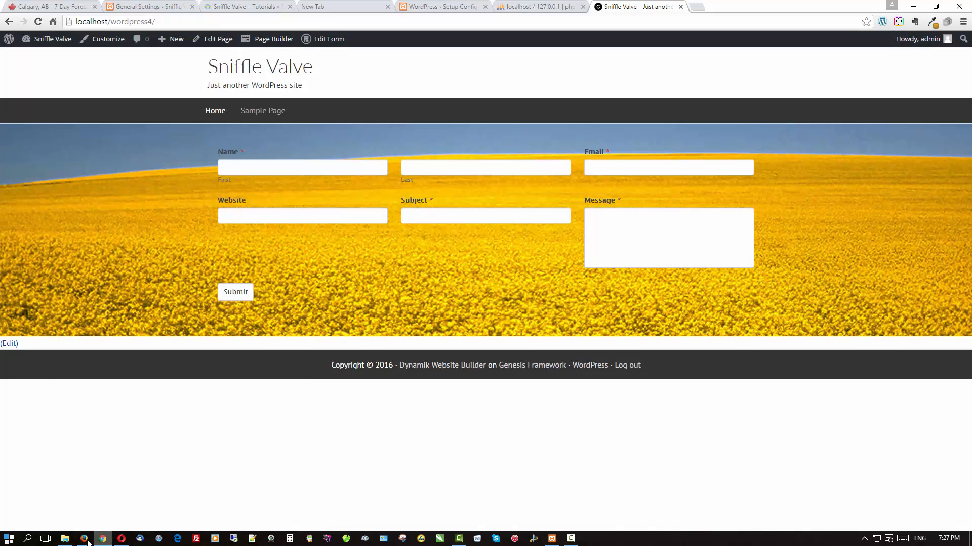
Reload the live home page in Firefox to see the full-width field photo, then return to Chrome.
click(85, 539)
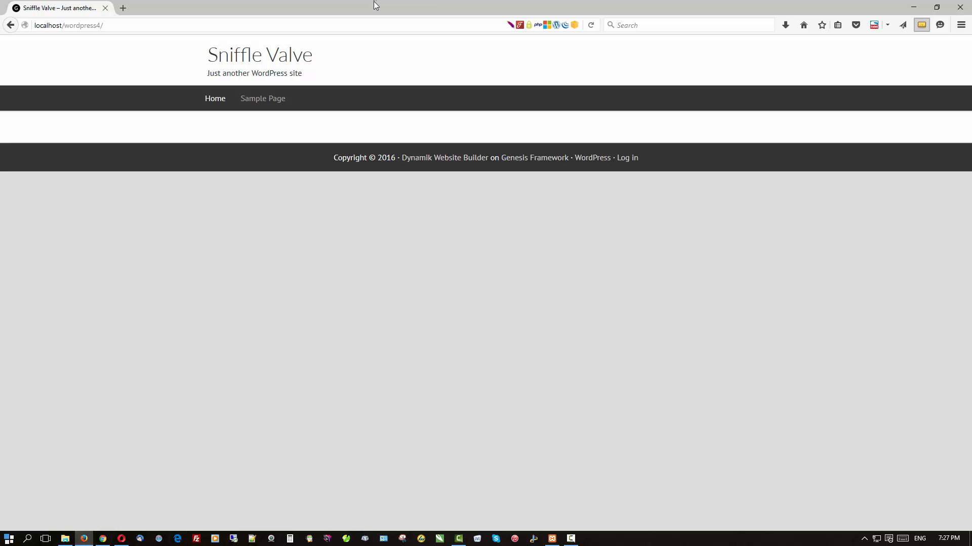
key(F5)
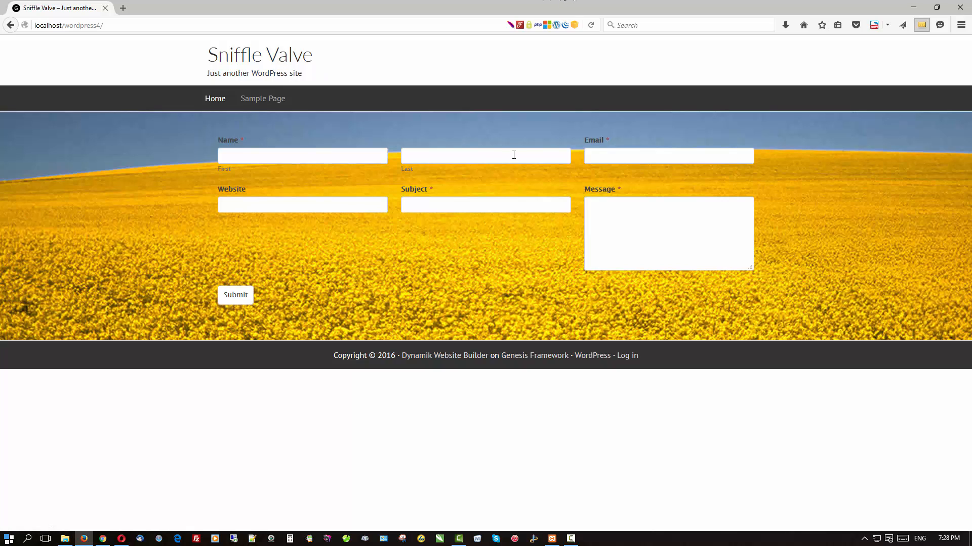
click(104, 539)
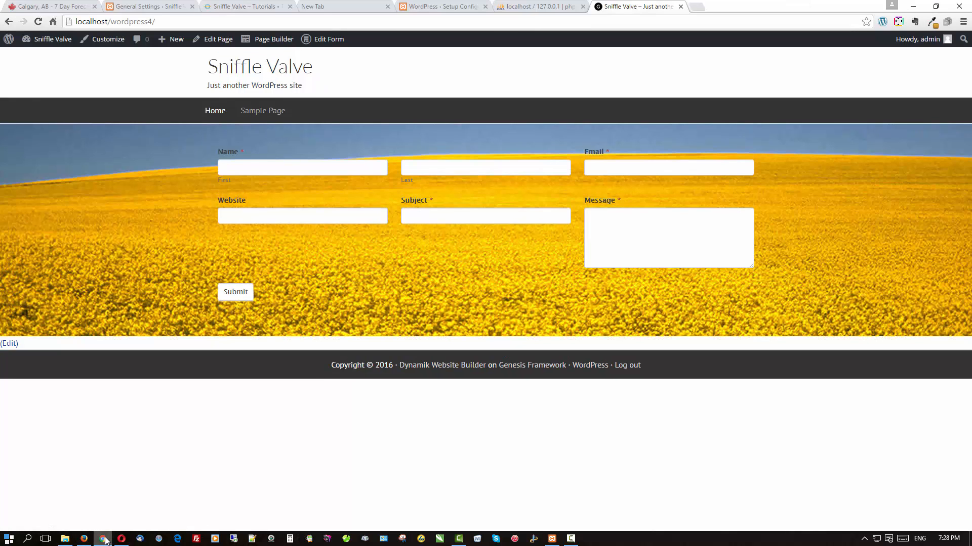
Add a text module with a pasted Lorem ipsum paragraph below the form row and publish.
click(276, 40)
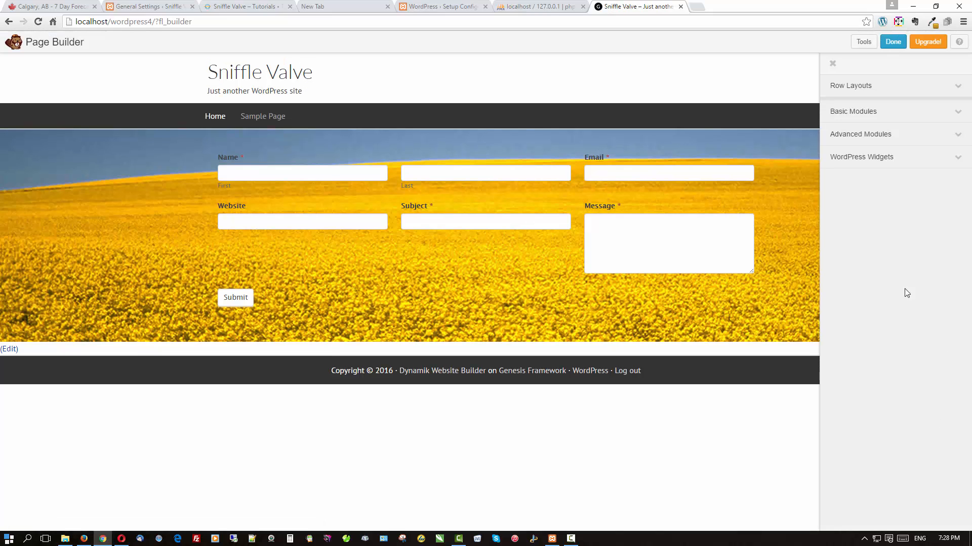
click(838, 116)
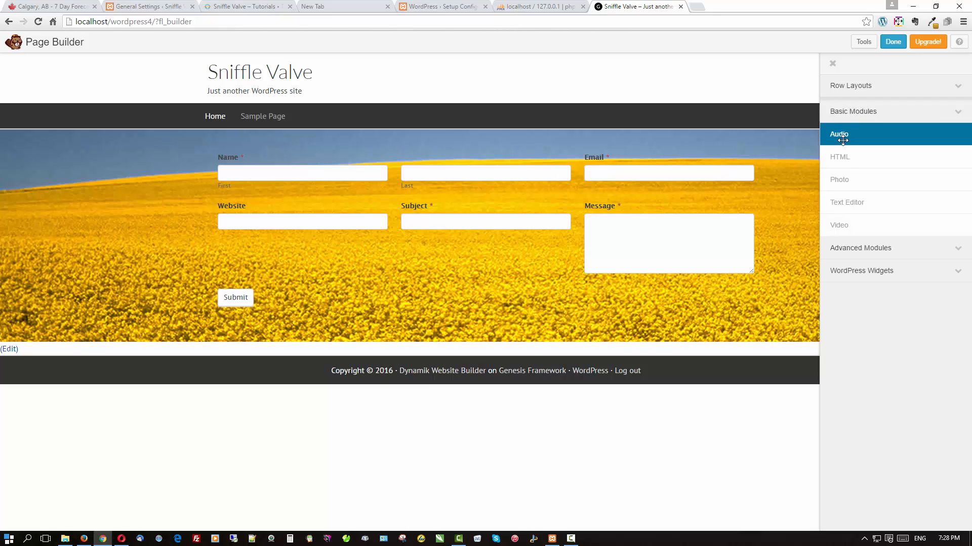
drag(843, 192, 716, 387)
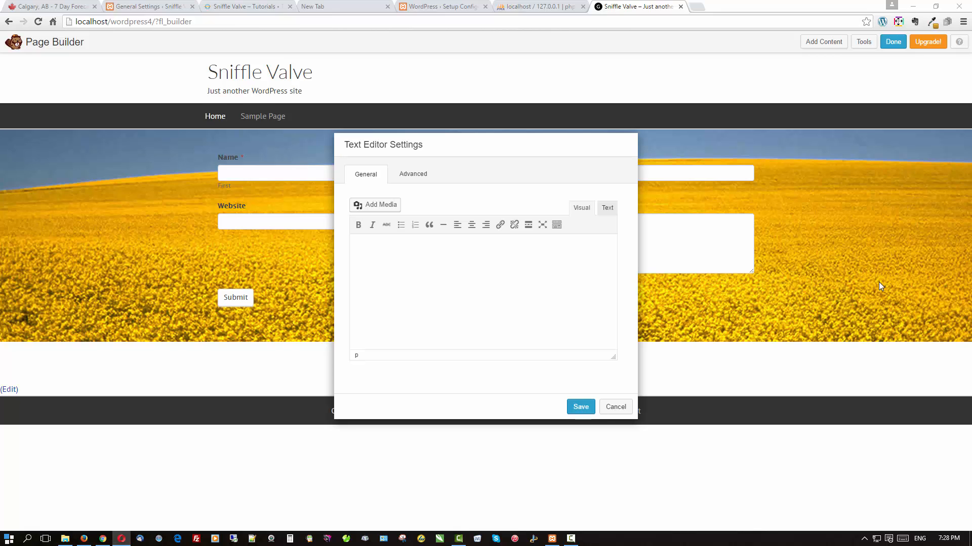
click(420, 260)
text(Lorem ipsum dolor sit amet, consectetur adipiscing elit, sed do eiusmod tempor incididunt ut labore et dolore magna aliqua. Ut enim ad minim veniam, quis nostrud exercitation ullamco laboris nisi ut aliquip ex ea commodo consequat. Duis aute irure dolor in reprehenderit in voluptate velit esse cillum dolore eu fugiat nulla pariatur. Excepteur sint occaecat cupidatat non proident, sunt in culpa qui officia deserunt mollit anim id est laborum.)
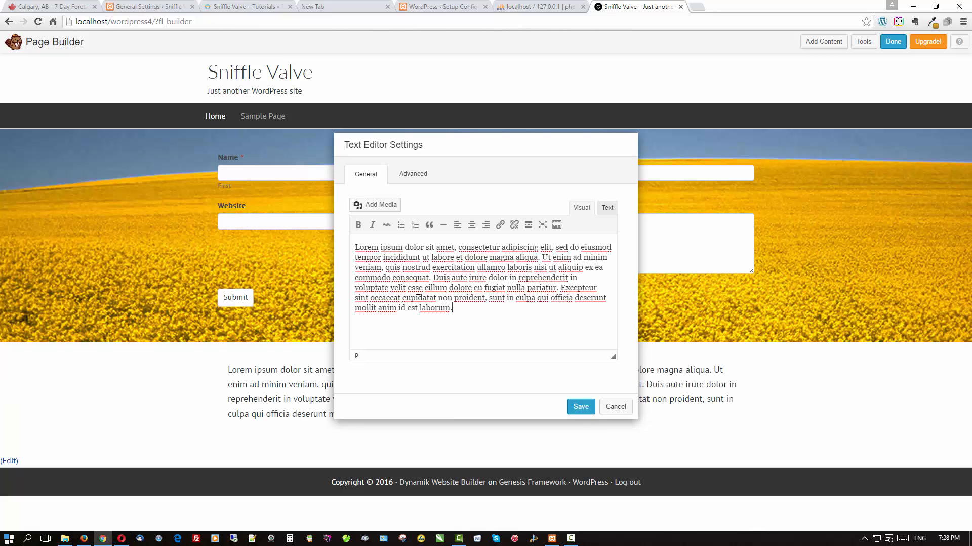
click(581, 407)
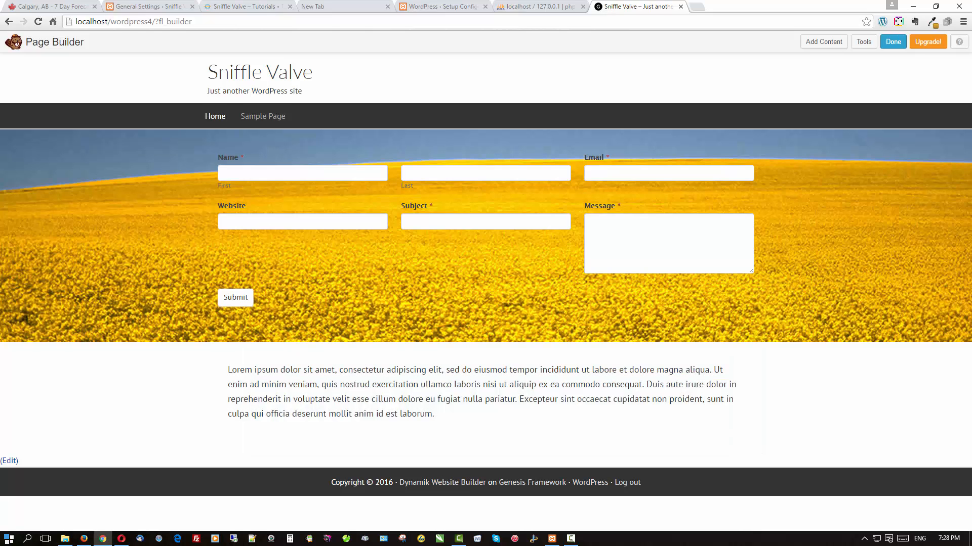
click(884, 44)
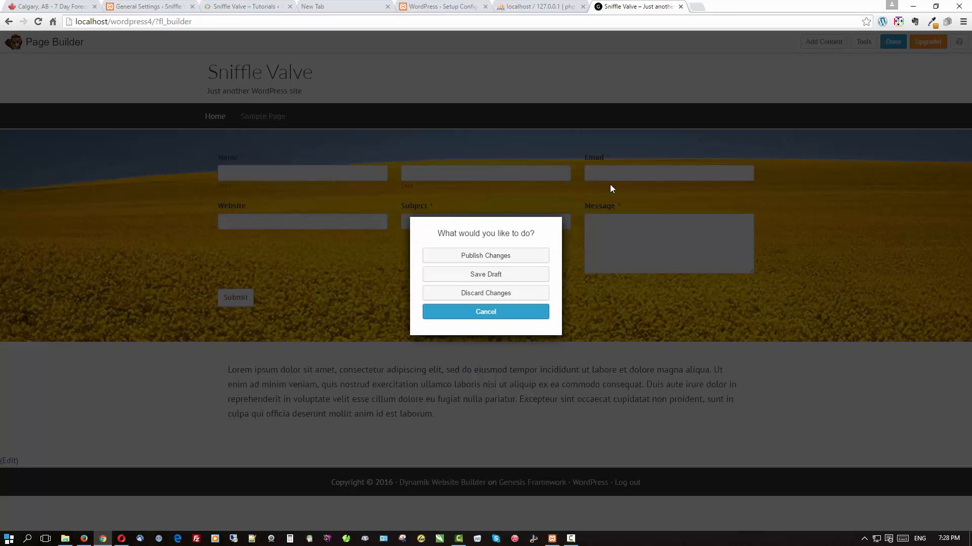
click(517, 256)
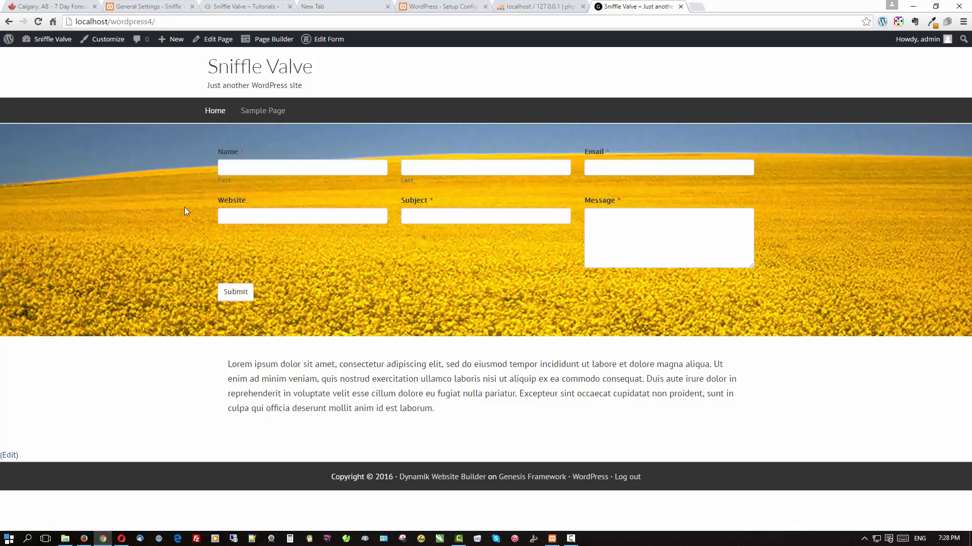
In the Contact Us form styles, set field labels to #333333, normal weight.
click(320, 41)
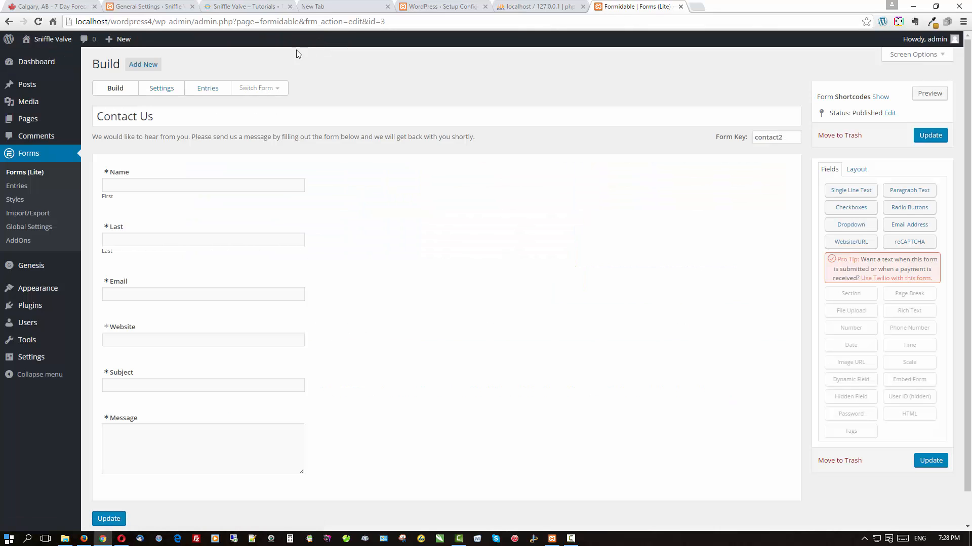
click(167, 90)
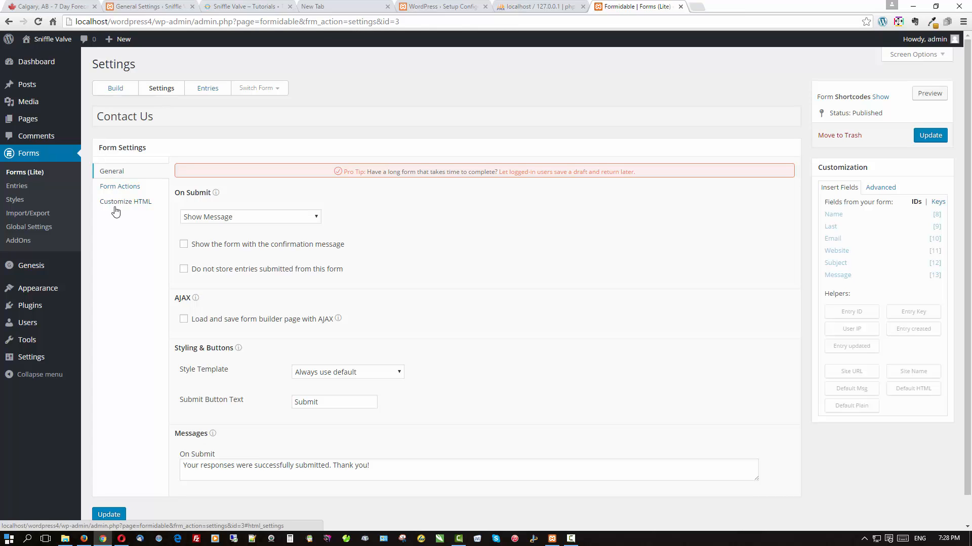
click(15, 200)
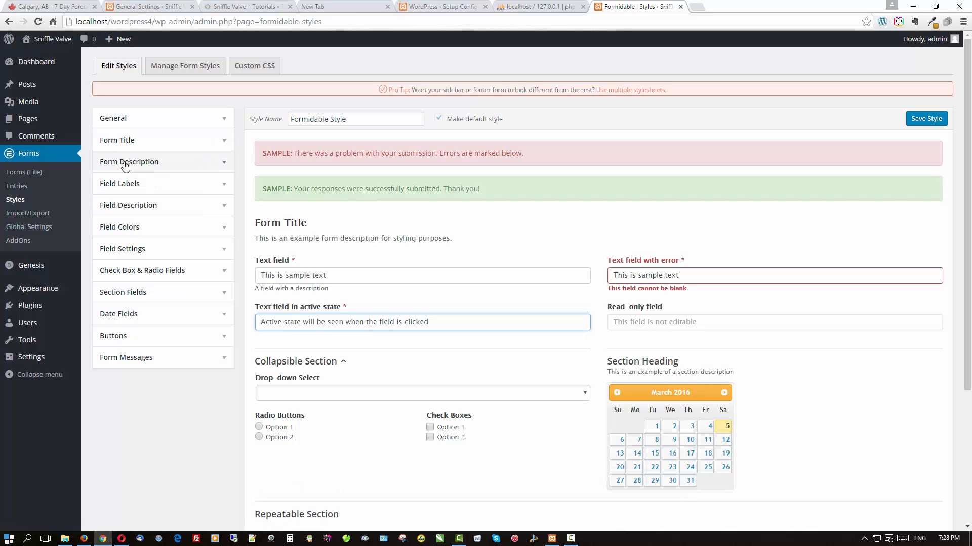
click(126, 184)
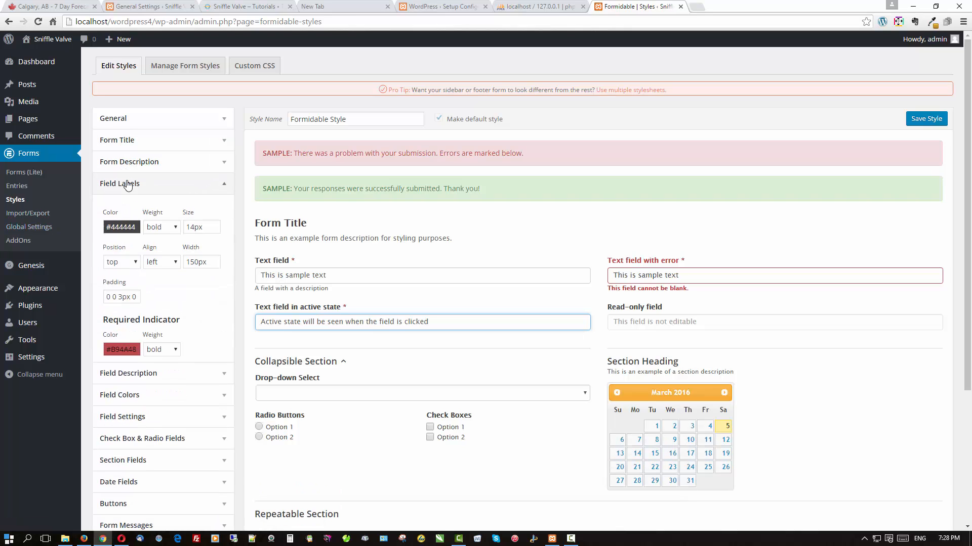
click(118, 226)
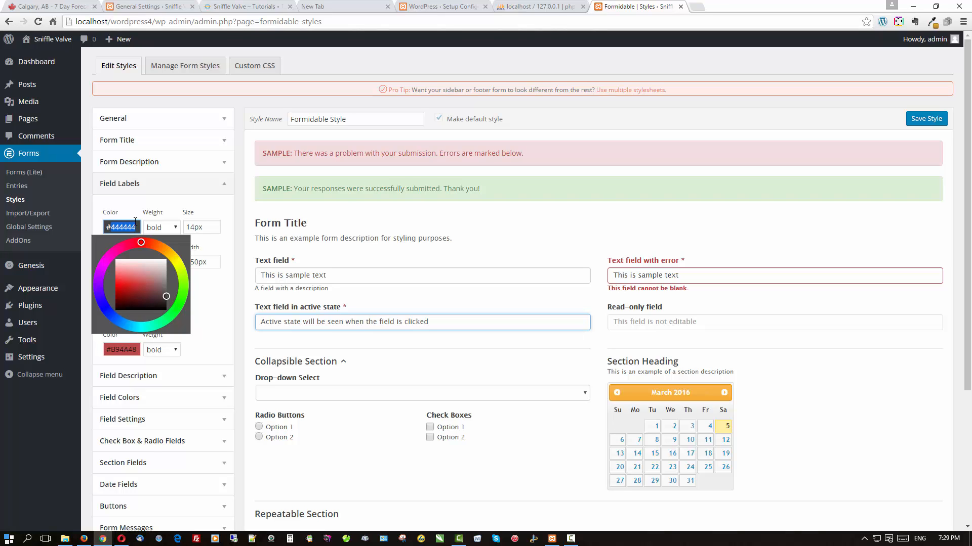
text(#333333)
click(158, 228)
click(157, 270)
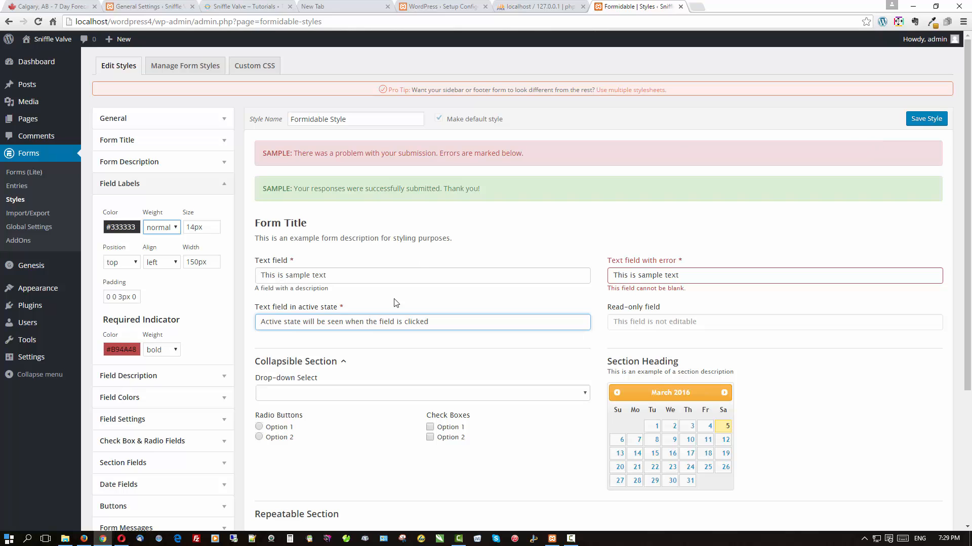
Set the field description colour to #0080c0 and save the style.
scroll(235, 238, down, 2)
scroll(234, 238, down, 1)
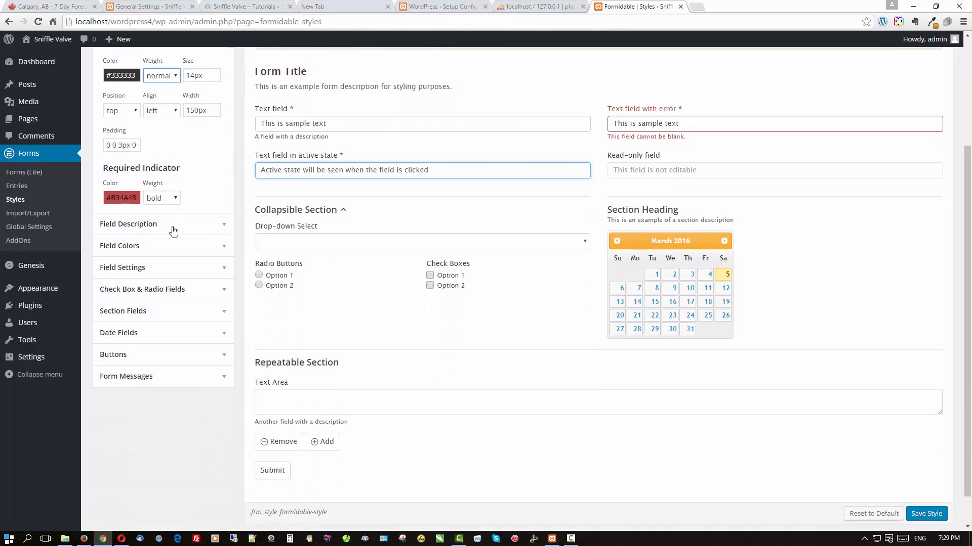
click(218, 223)
click(125, 93)
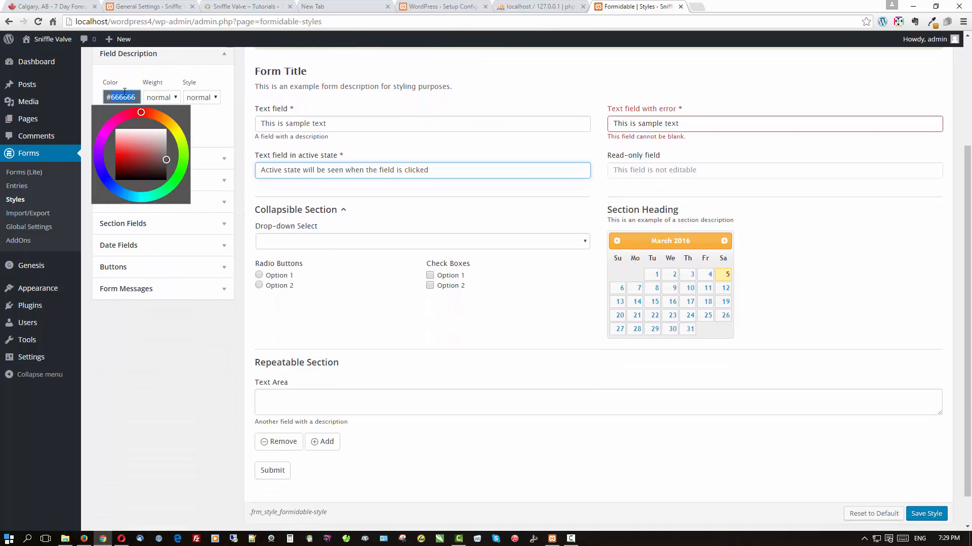
text(#0080c0)
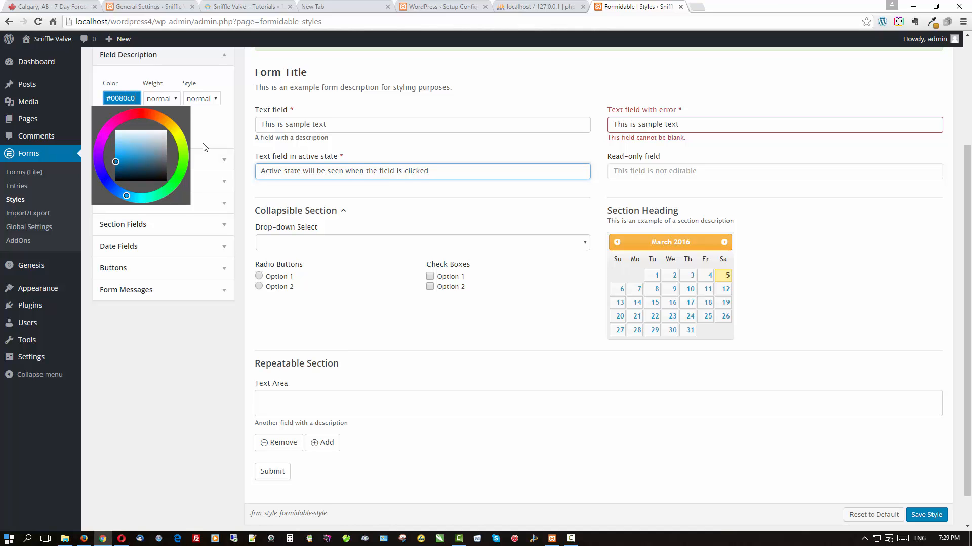
scroll(204, 147, up, 1)
scroll(204, 147, up, 2)
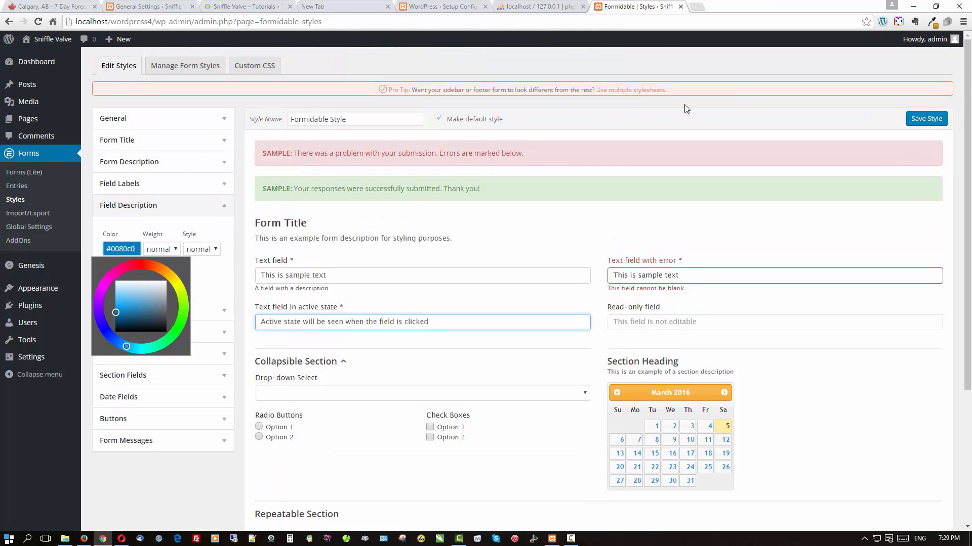
click(933, 119)
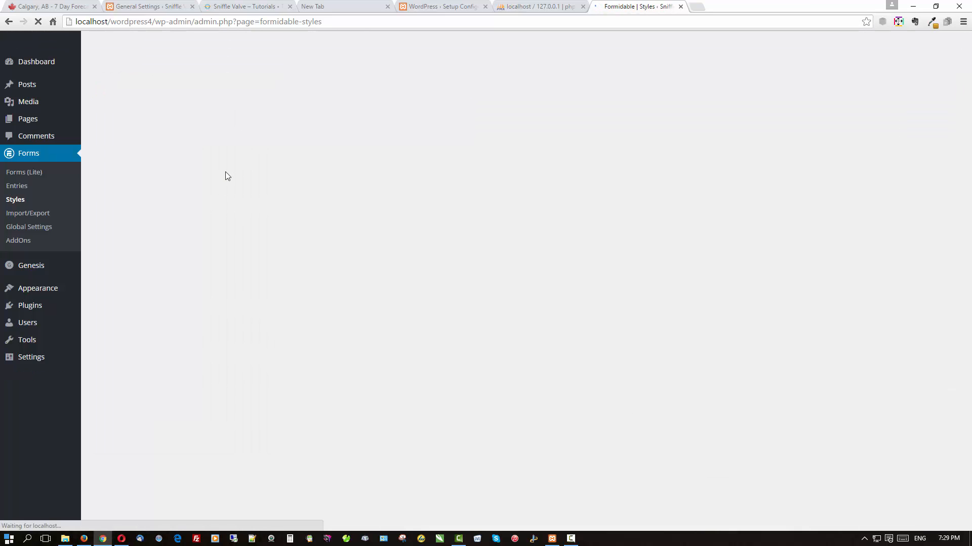
Make form buttons #0080c0 with #ffffff text, save, and refresh the live home page in Firefox.
scroll(226, 176, down, 4)
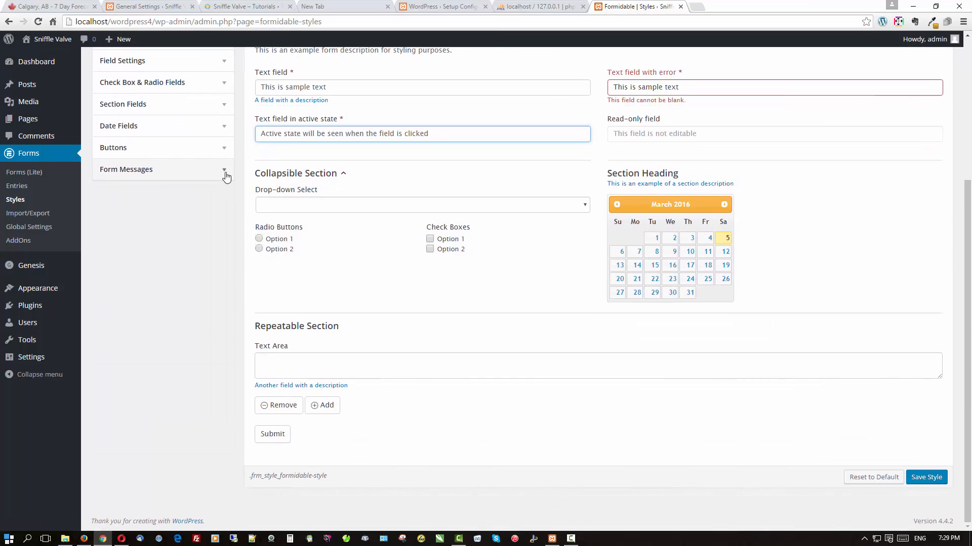
click(211, 152)
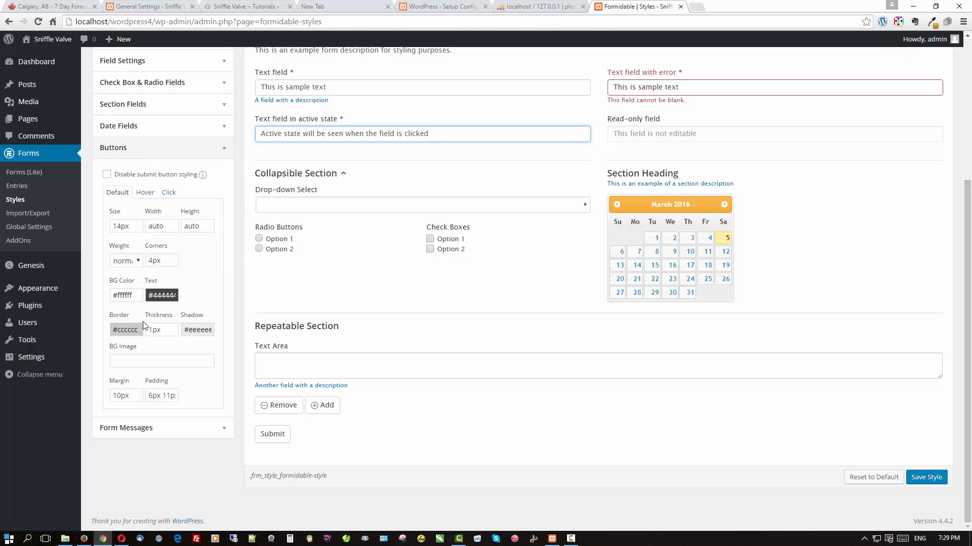
double_click(120, 296)
text(00)
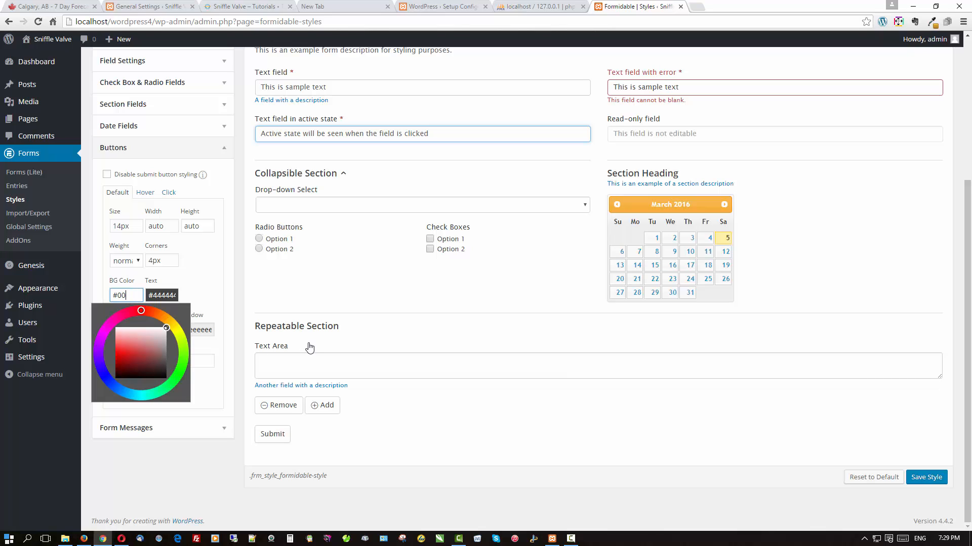
text(80c0)
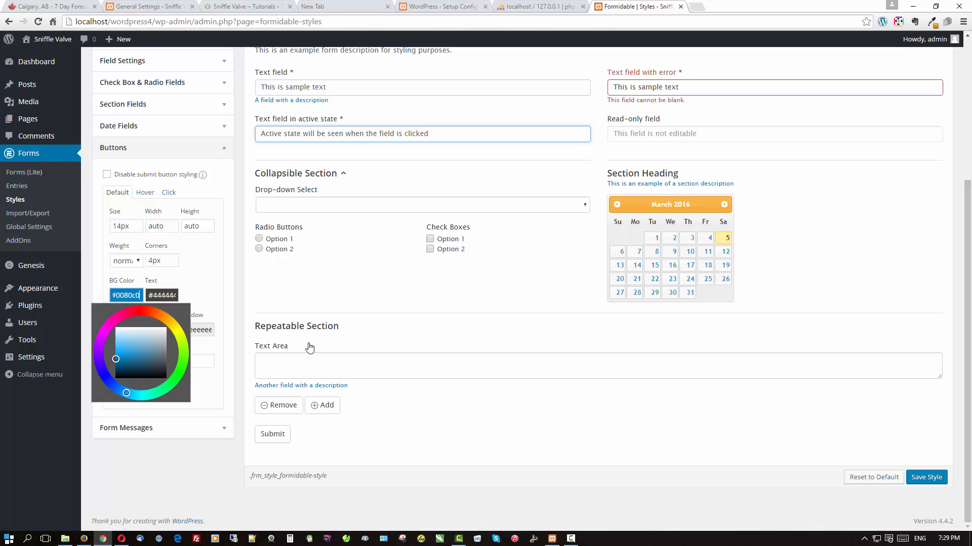
double_click(171, 295)
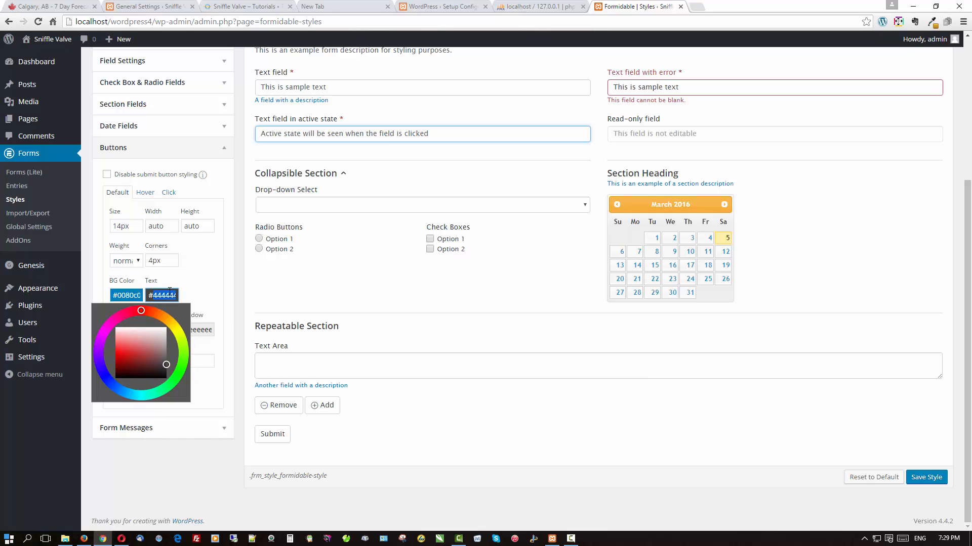
text(ffffff)
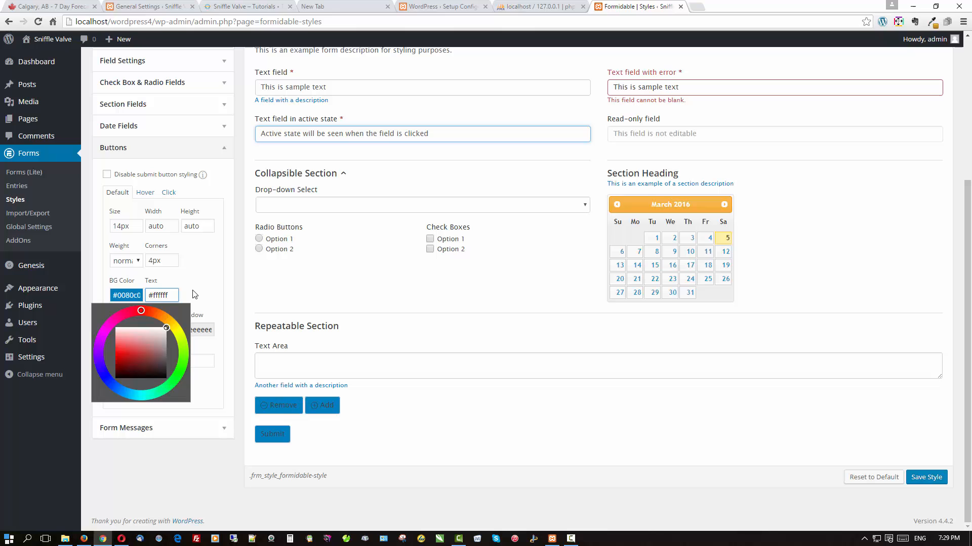
key(Return)
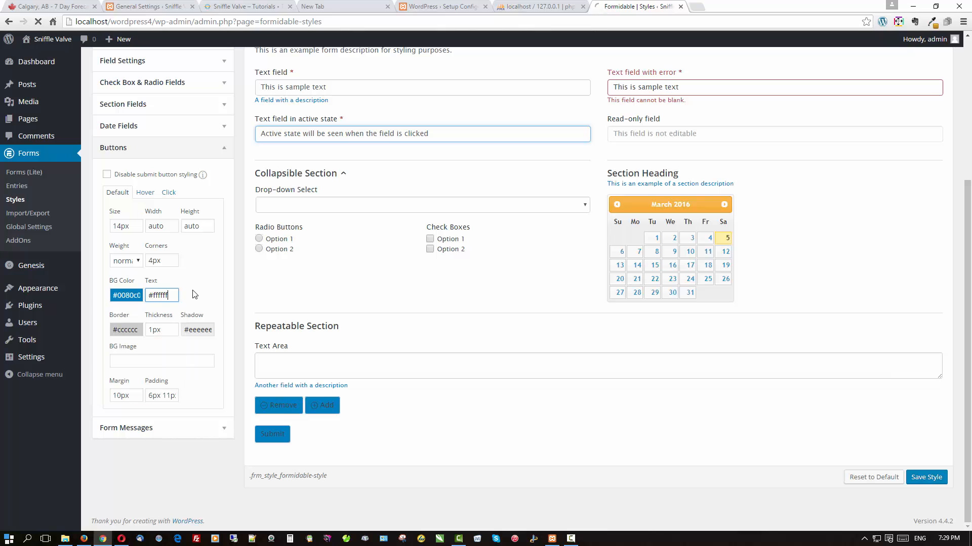
scroll(379, 340, down, 4)
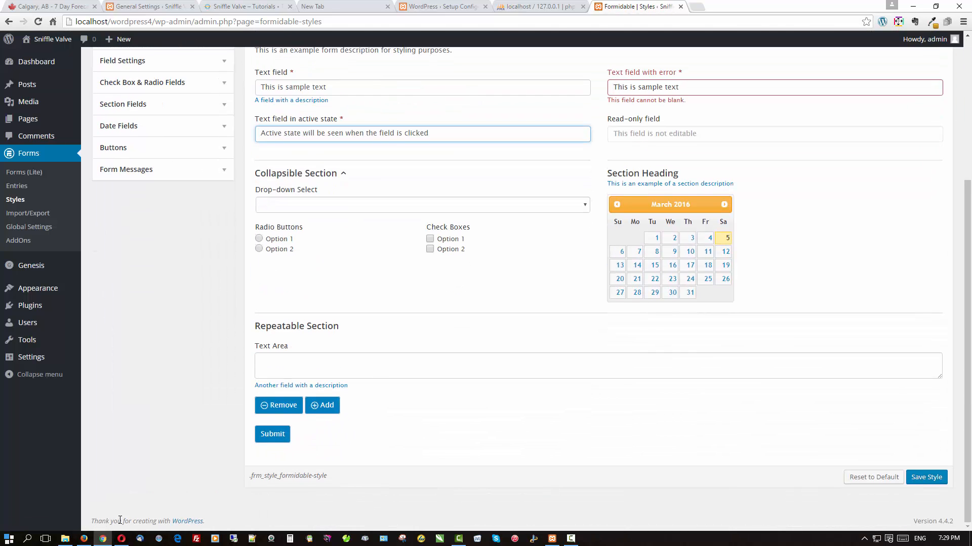
click(84, 539)
click(258, 59)
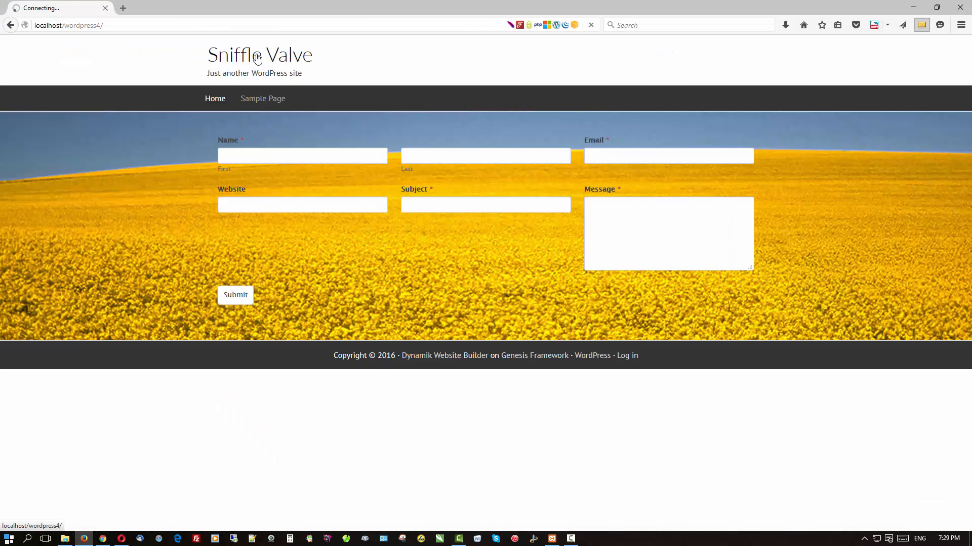
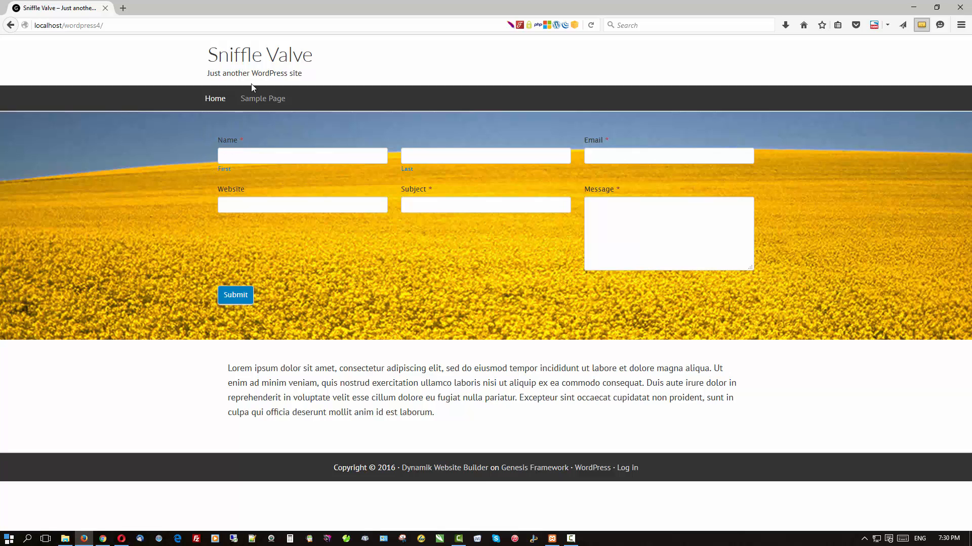
In the form style, set the field label size to 16px.
click(102, 538)
scroll(111, 229, up, 4)
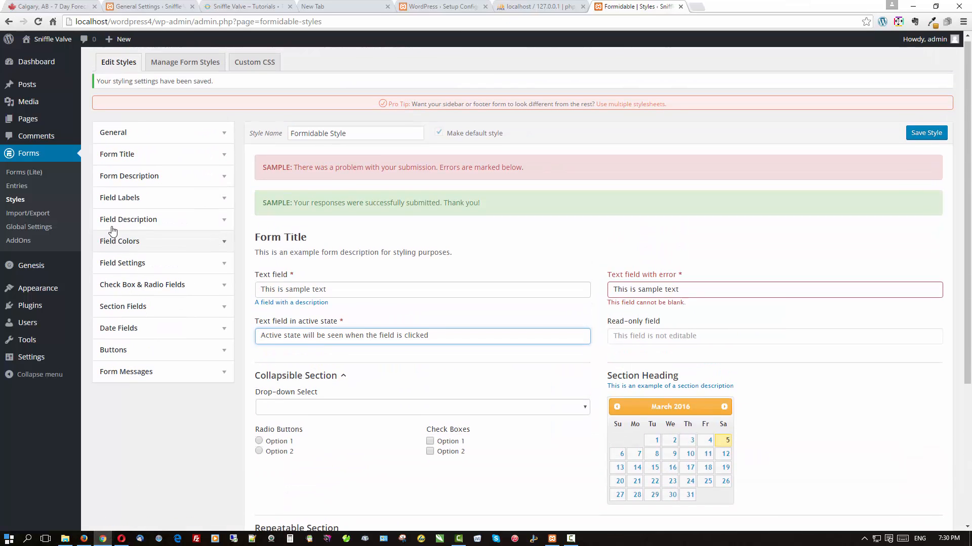
click(148, 181)
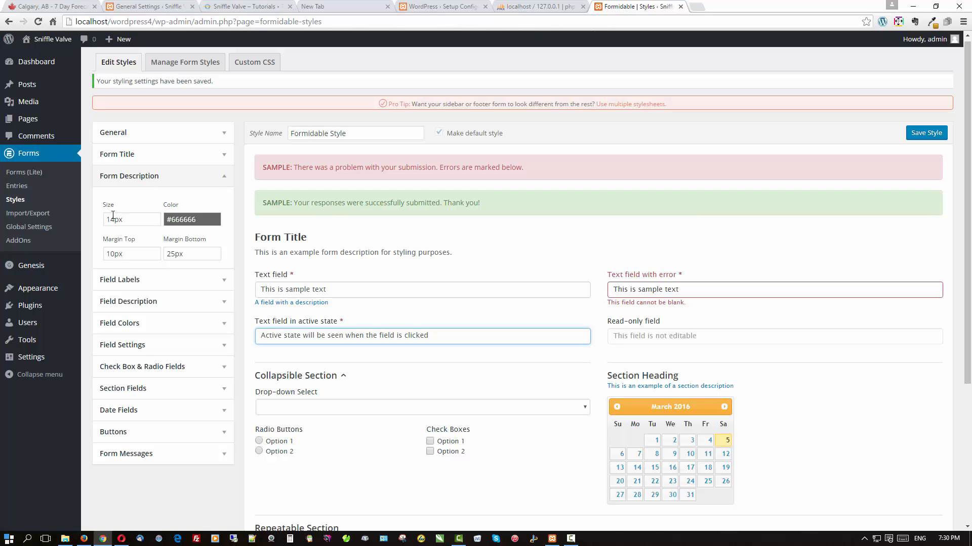
click(118, 177)
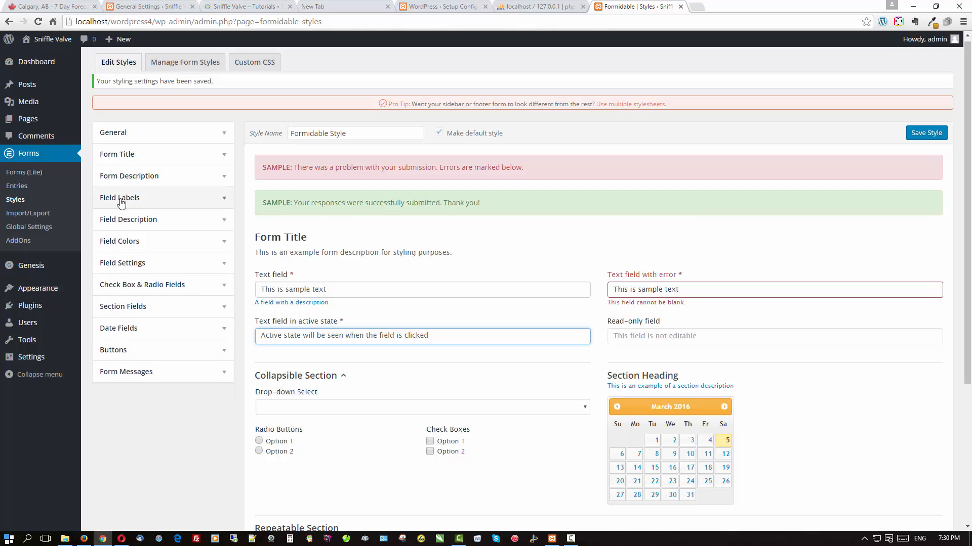
click(120, 197)
click(192, 240)
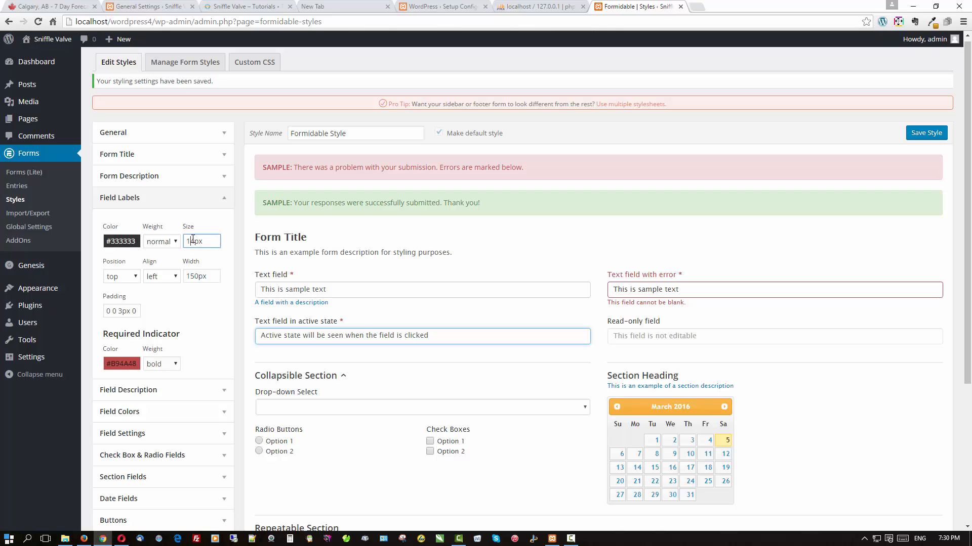
text(6)
Set the field description size to 14px and save the style.
scroll(193, 239, down, 4)
click(220, 191)
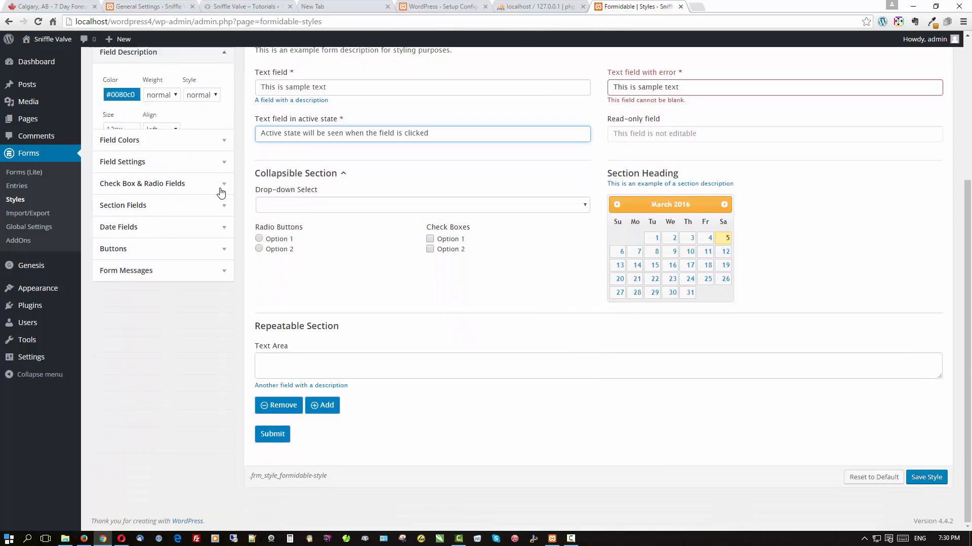
click(113, 98)
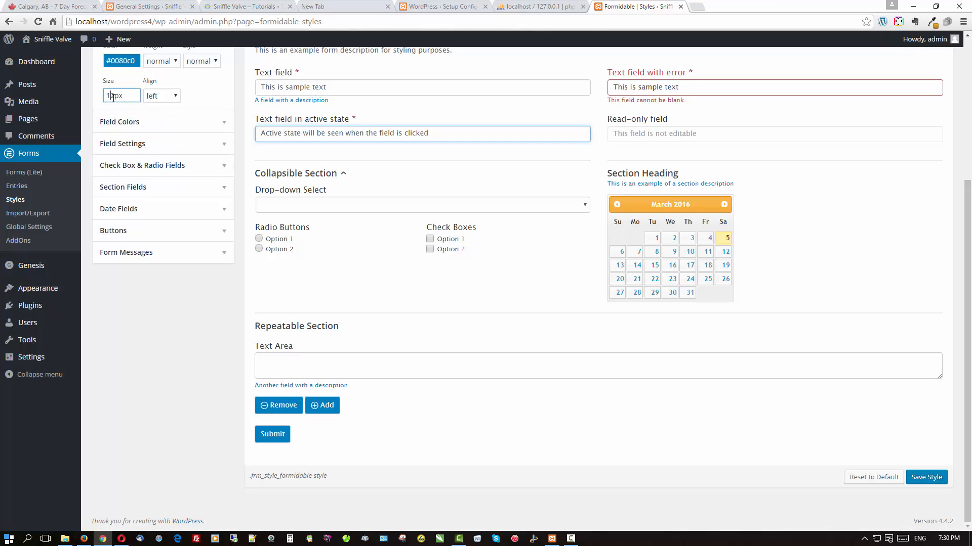
drag(110, 97, 114, 98)
key(Return)
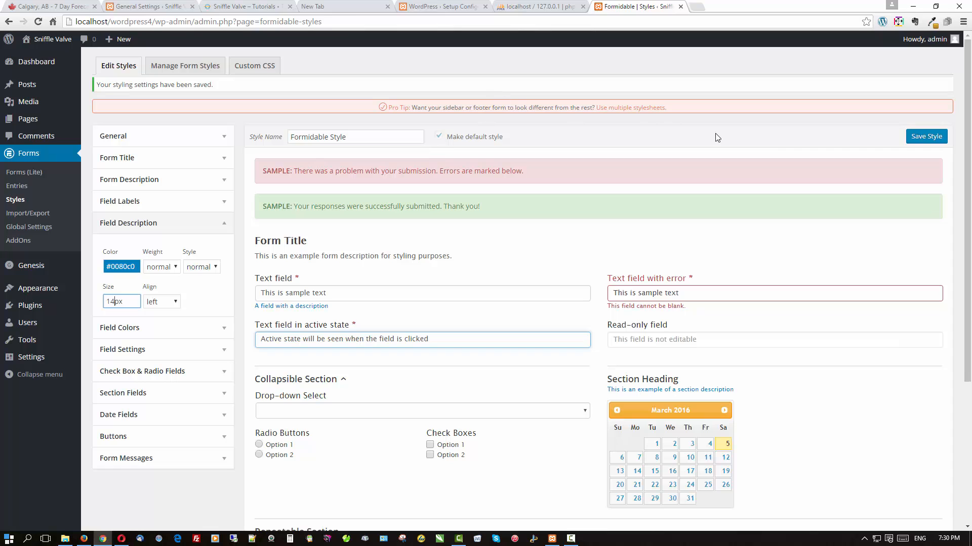
click(925, 136)
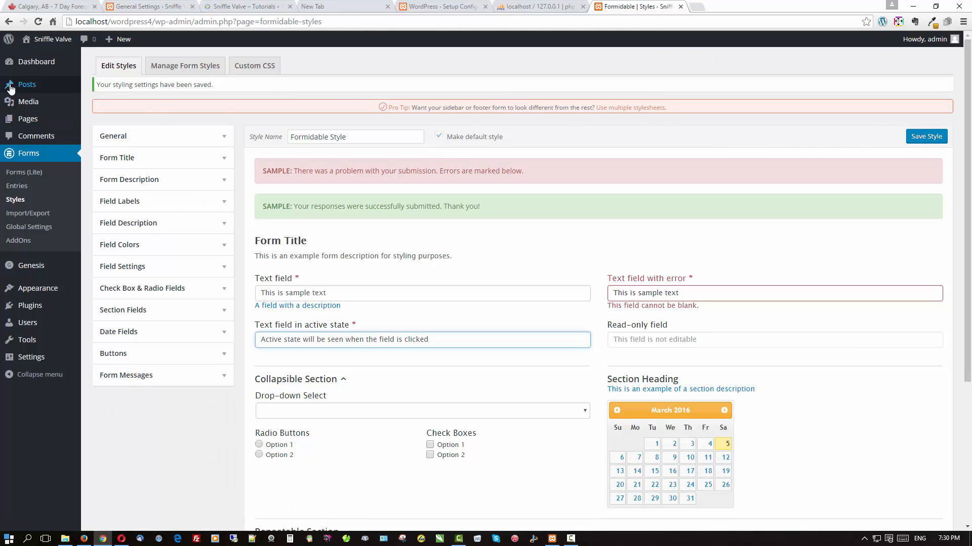
On the Home page, add a Text Editor module above the form reading 'Complete and submit this form to contact us.'.
click(21, 121)
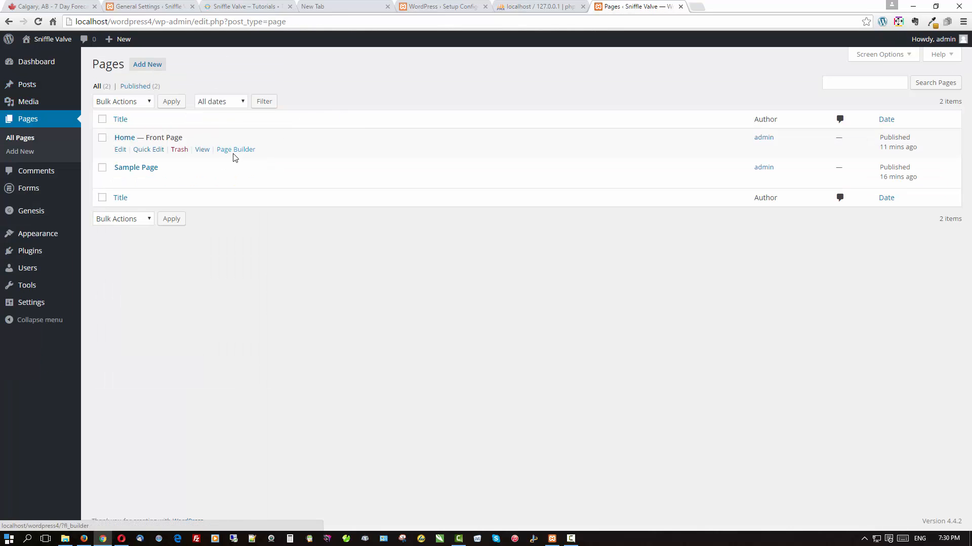
click(235, 150)
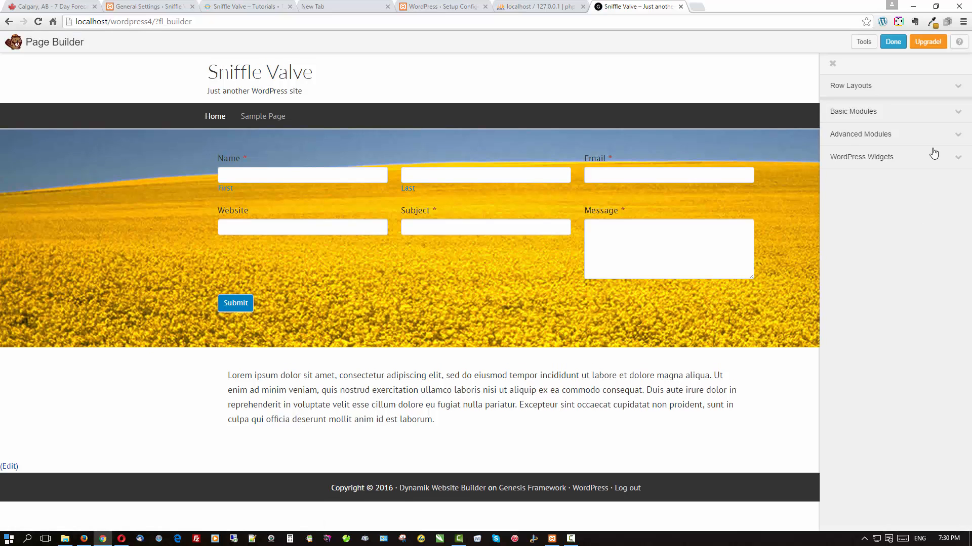
click(879, 111)
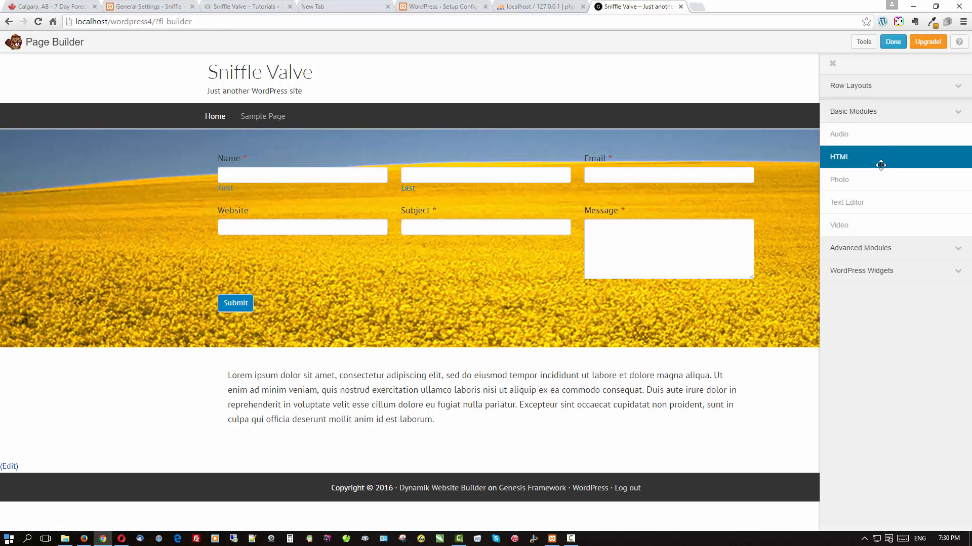
drag(874, 202, 476, 173)
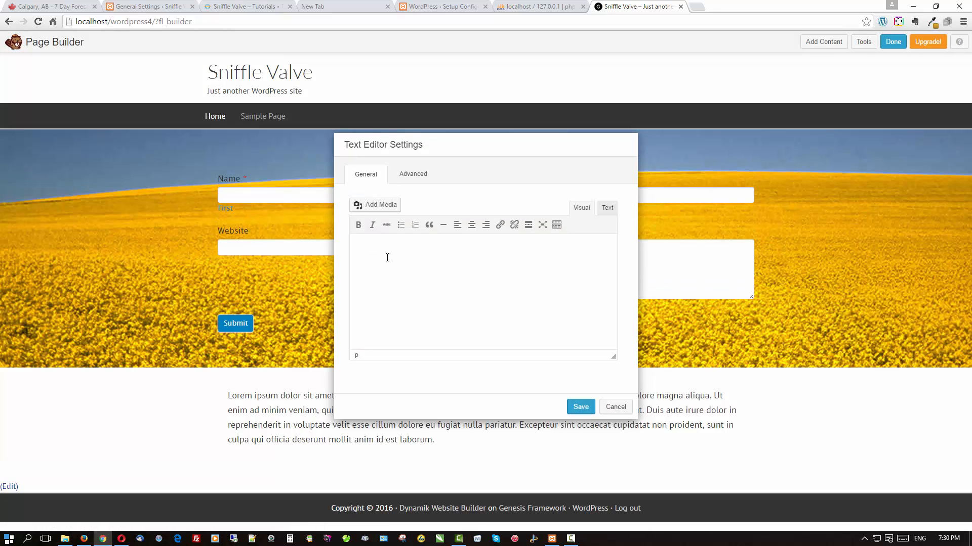
text(Comple)
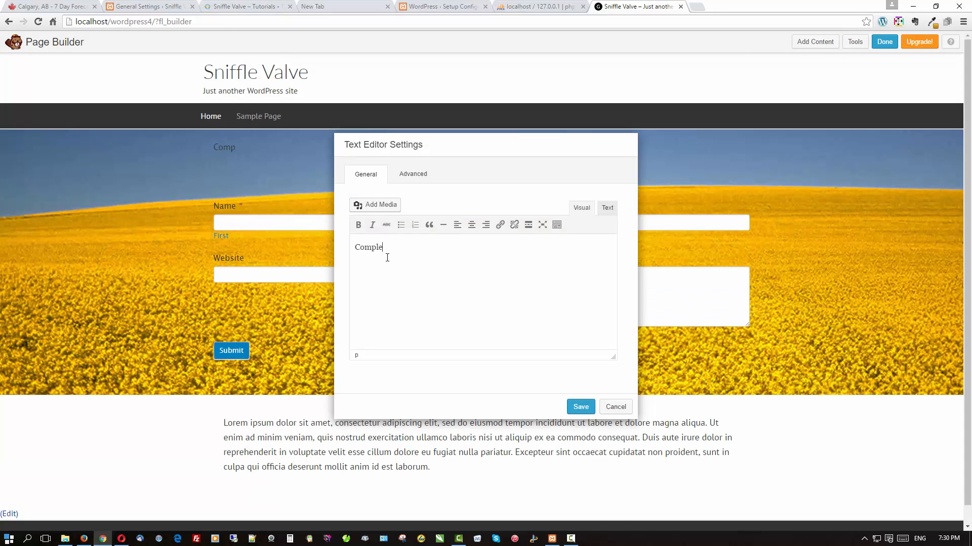
text(te and submit this form to contact us.)
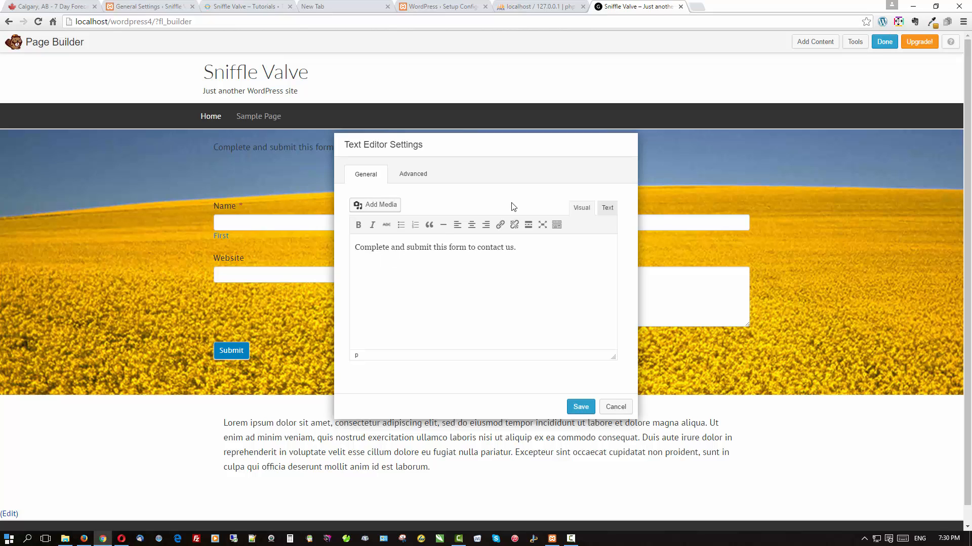
click(557, 224)
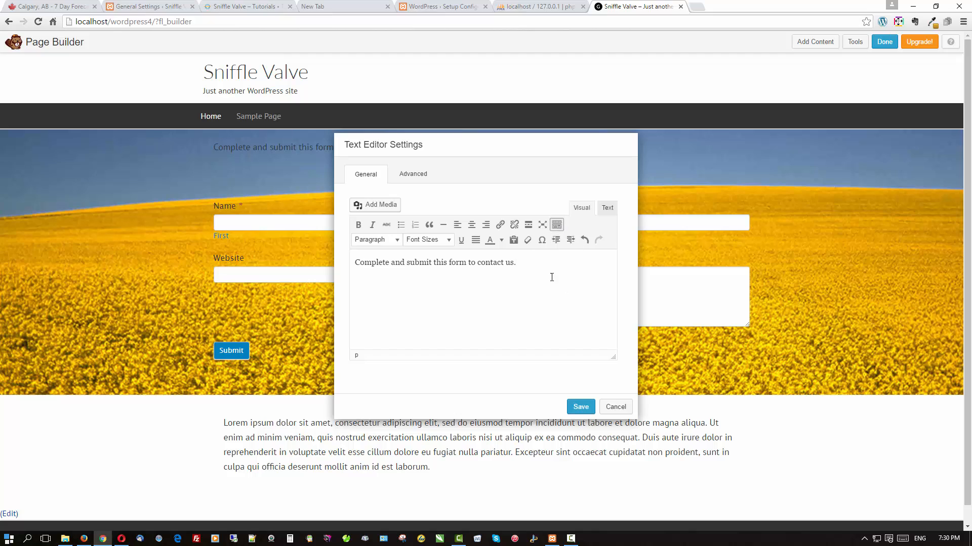
Format the sentence as a bold, white Heading 2.
drag(514, 263, 354, 263)
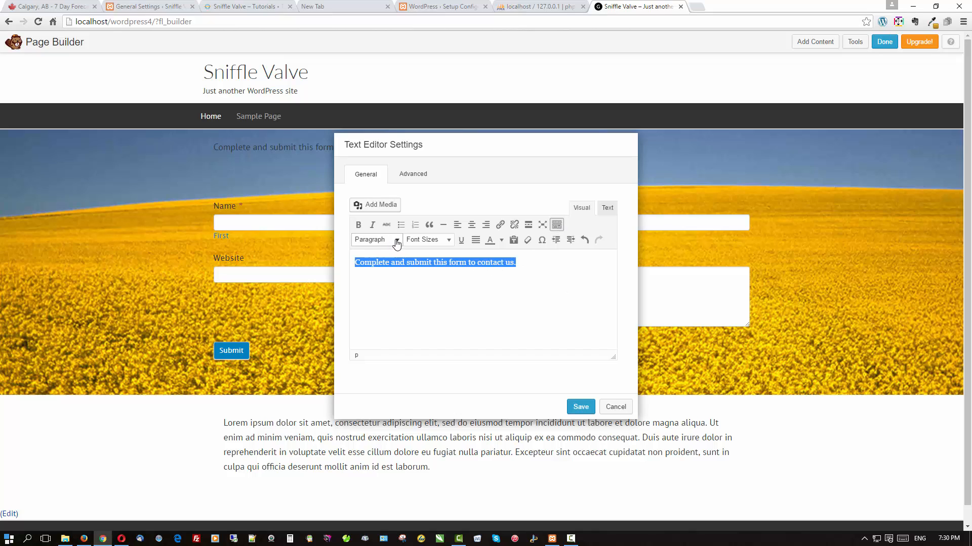
click(394, 242)
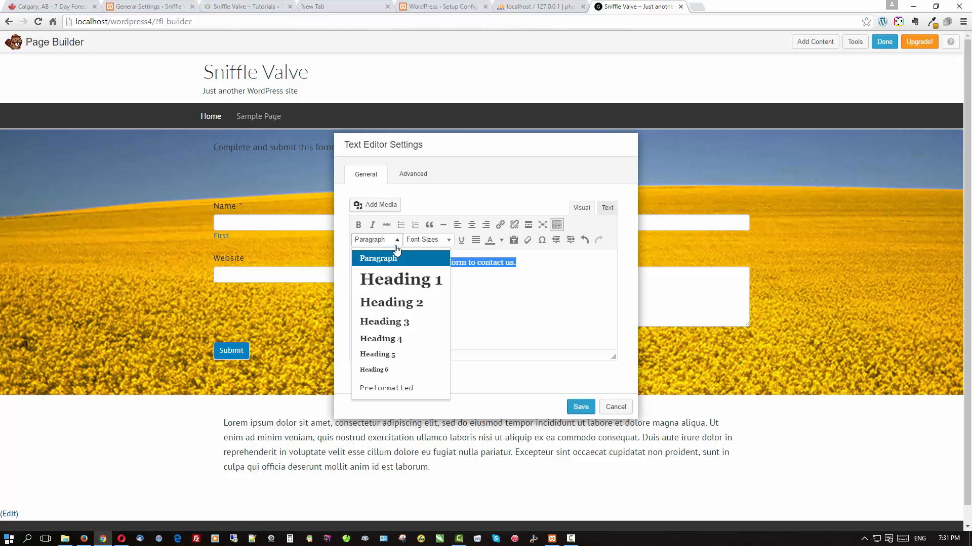
click(393, 301)
click(501, 240)
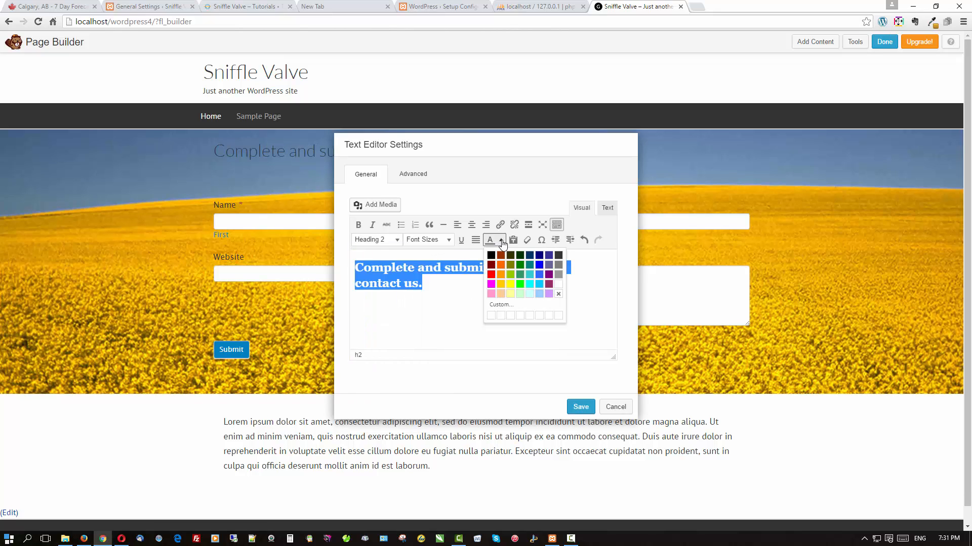
click(558, 285)
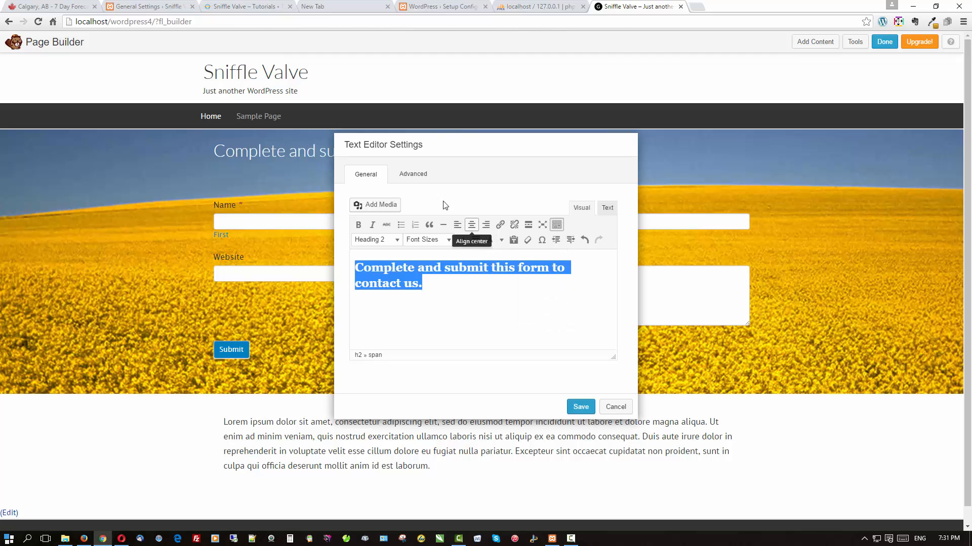
click(364, 226)
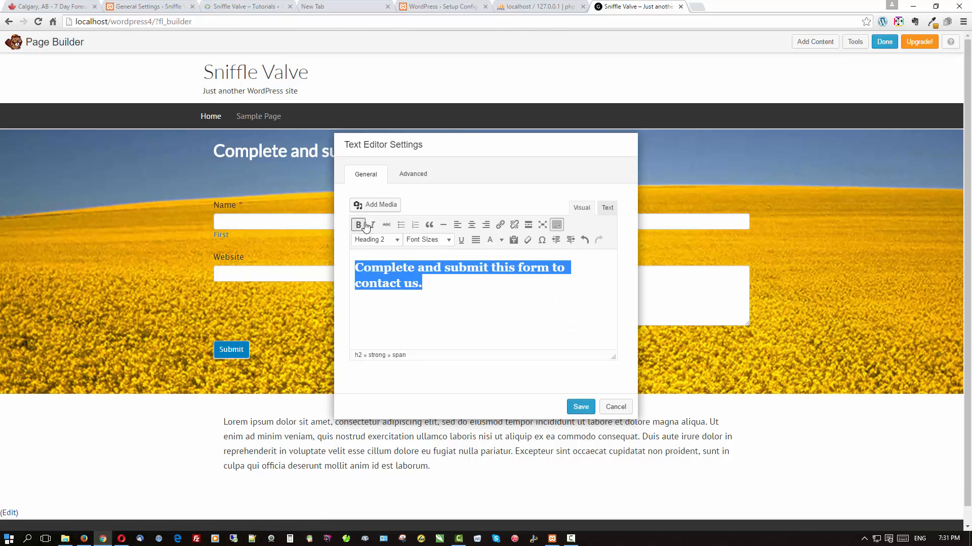
Set the heading module's bottom margin to 0px and save it.
click(419, 177)
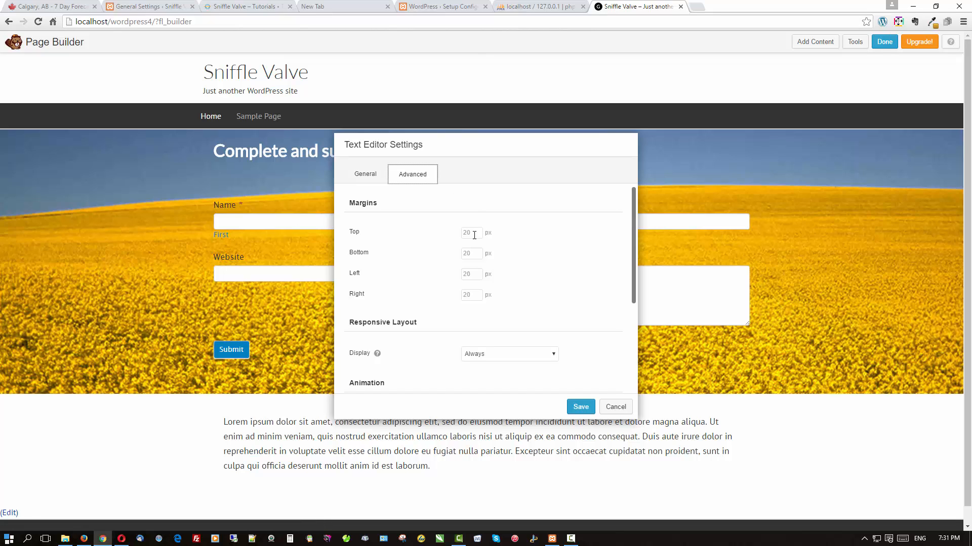
click(471, 258)
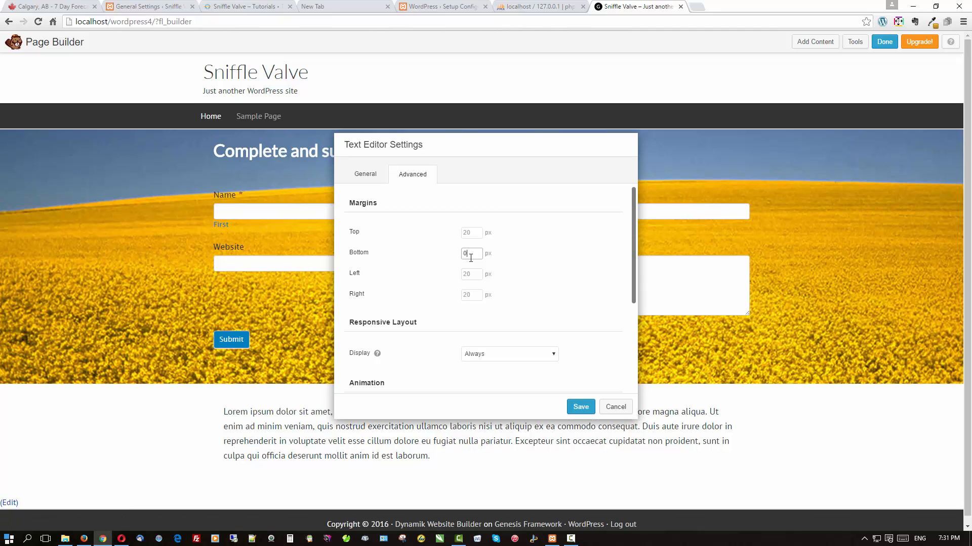
scroll(471, 258, down, 3)
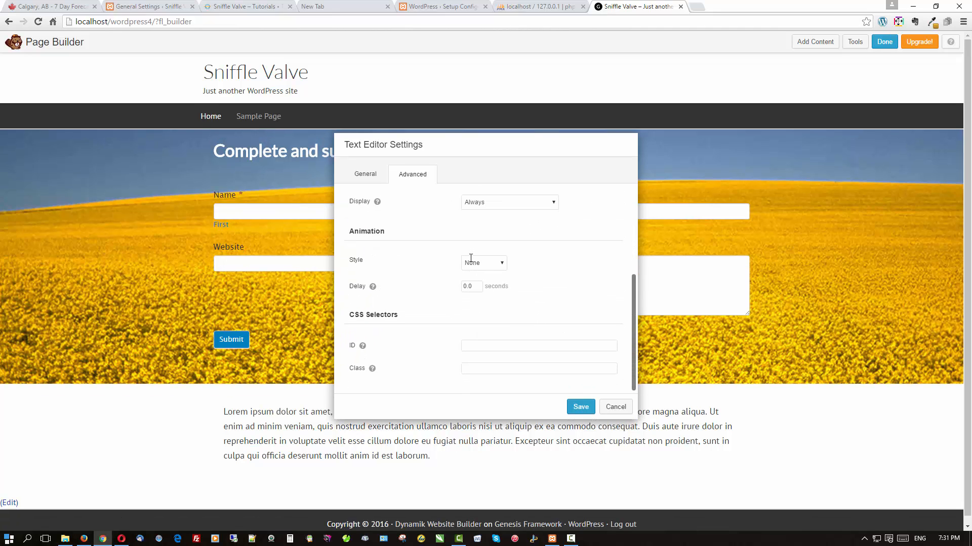
click(580, 406)
Set the contact form module's top and bottom margins to 0 and save.
mouse_move(303, 213)
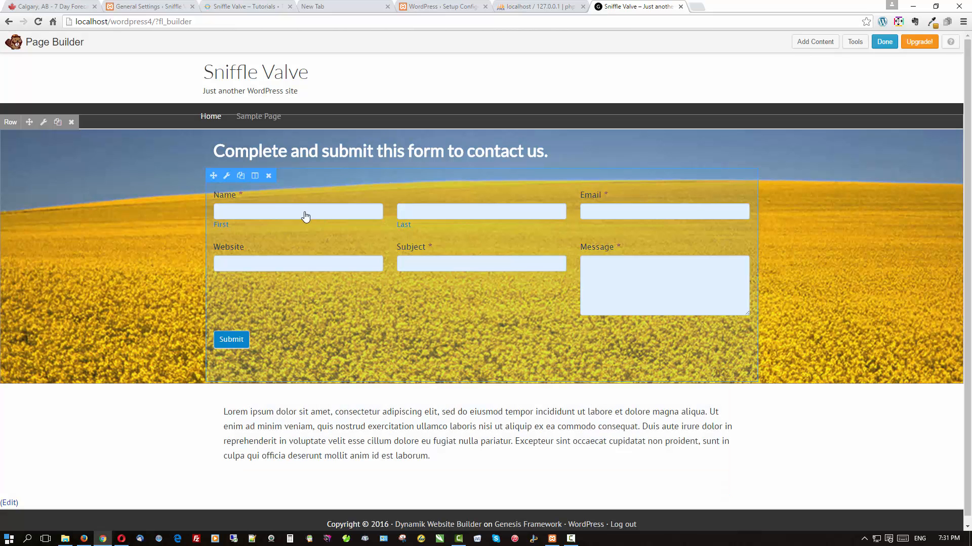
click(227, 176)
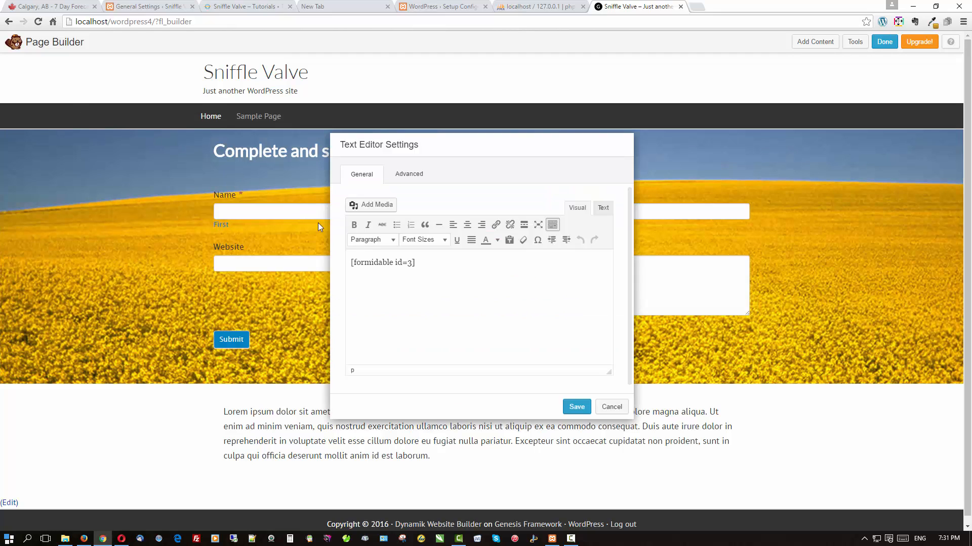
click(406, 175)
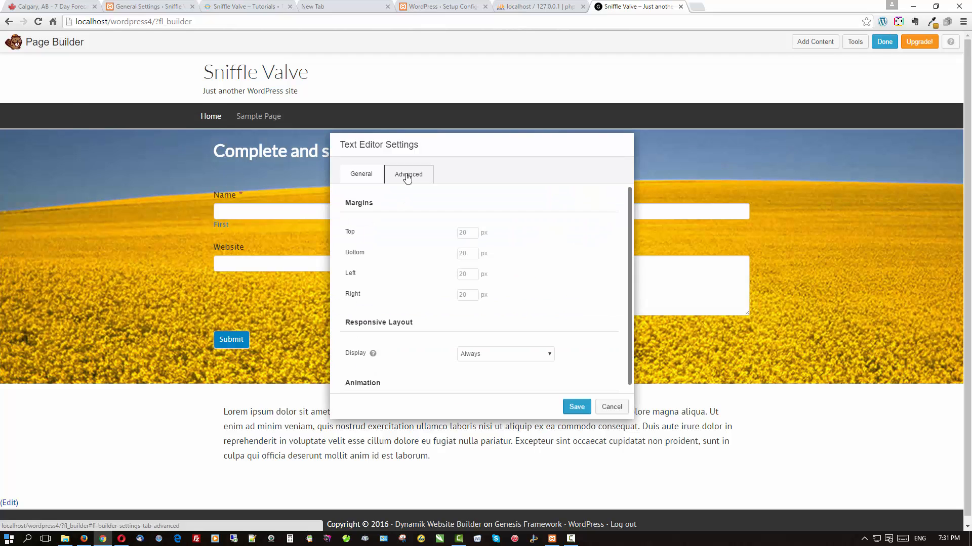
click(467, 236)
text(0)
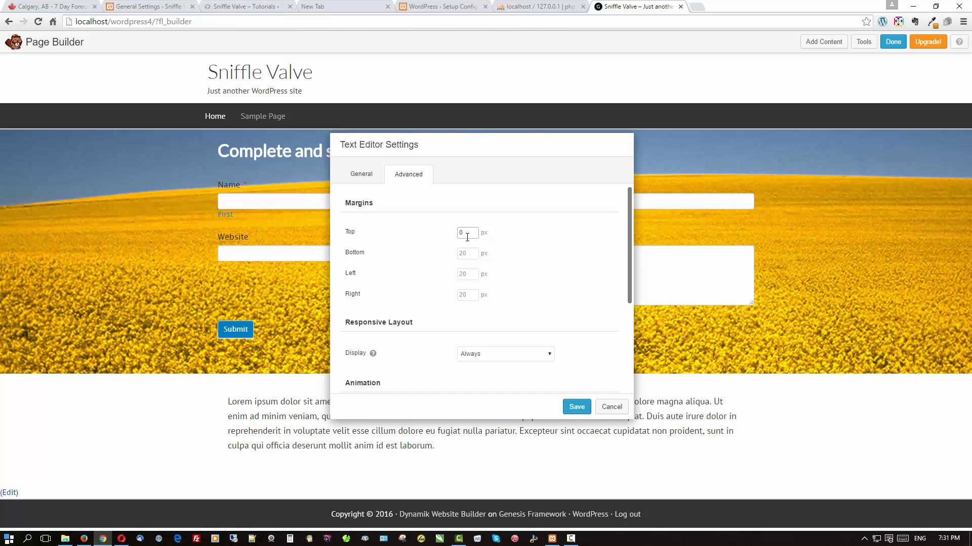
click(471, 254)
text(0)
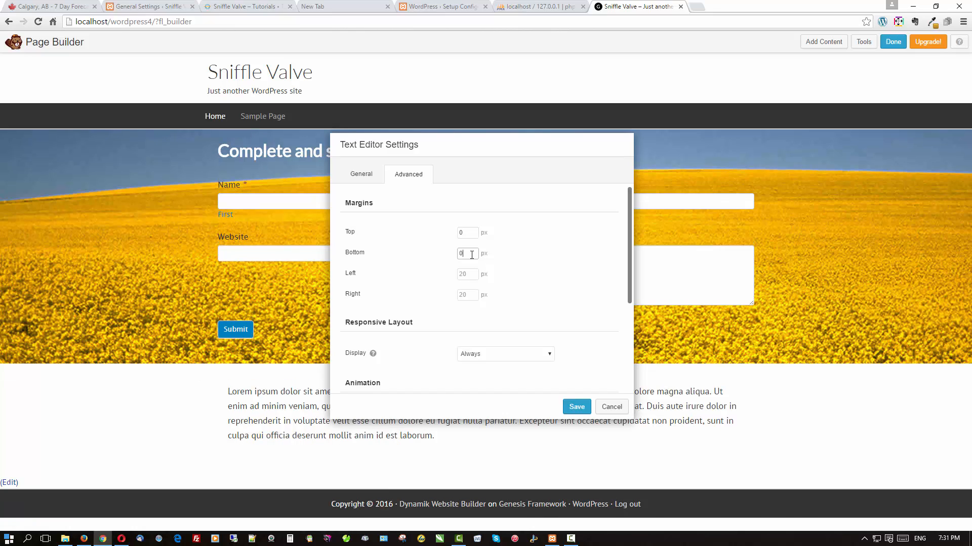
click(577, 406)
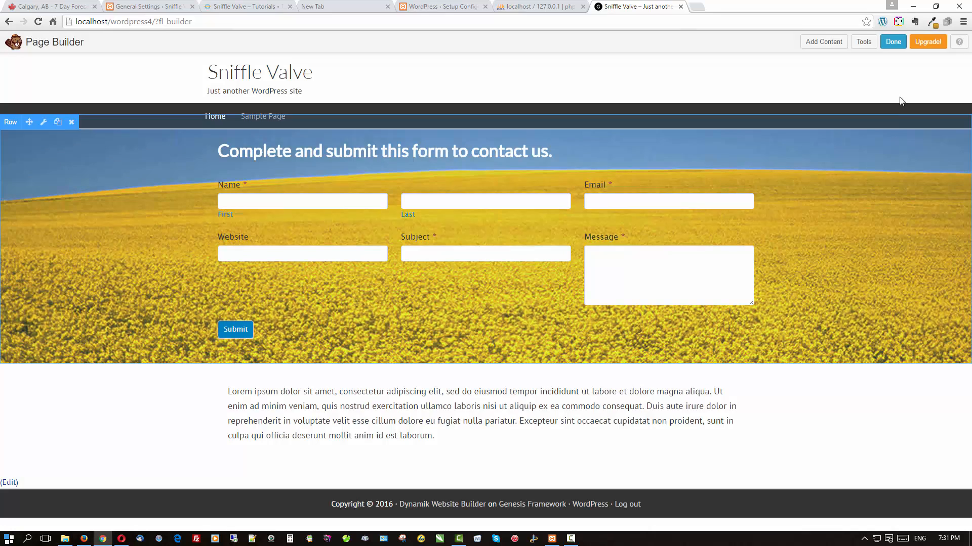
Publish the page changes and reload the live home page in Firefox.
click(893, 41)
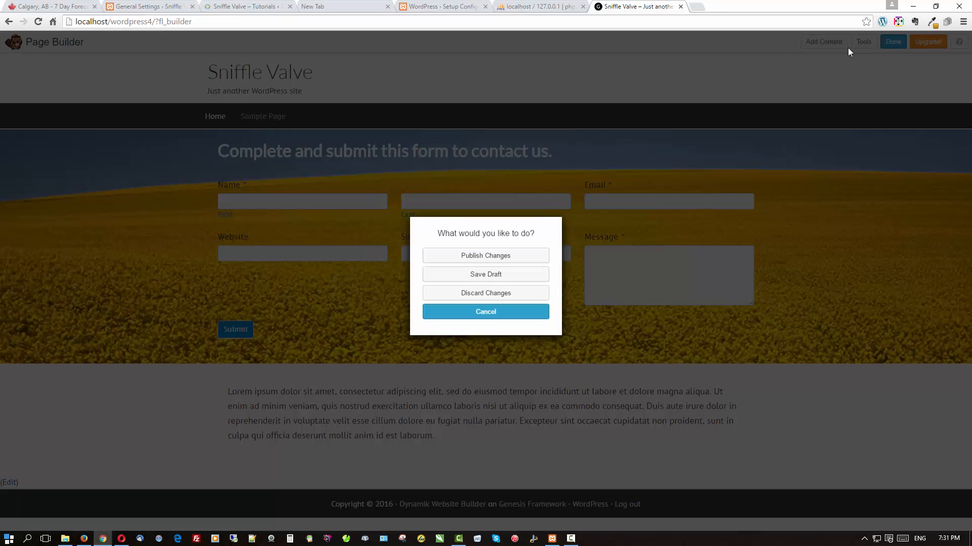
click(468, 256)
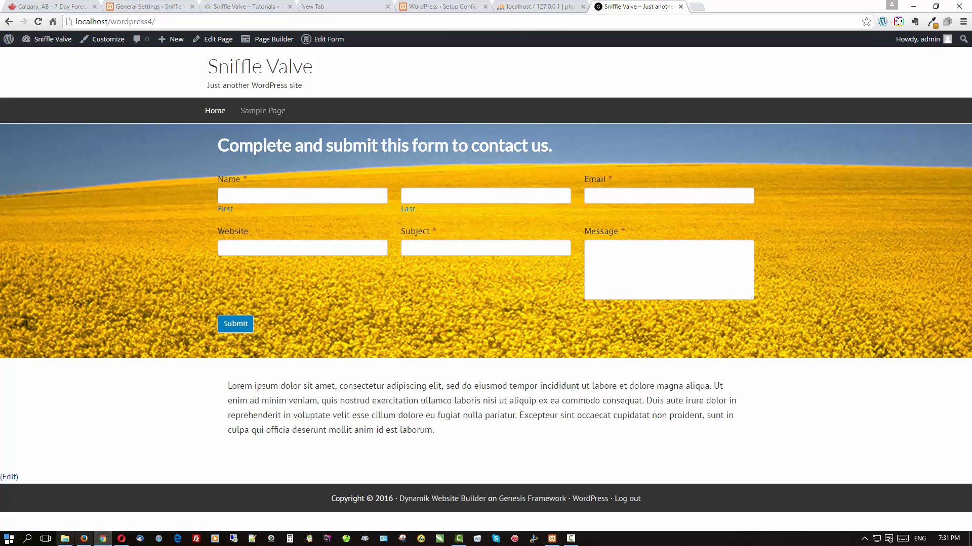
click(84, 540)
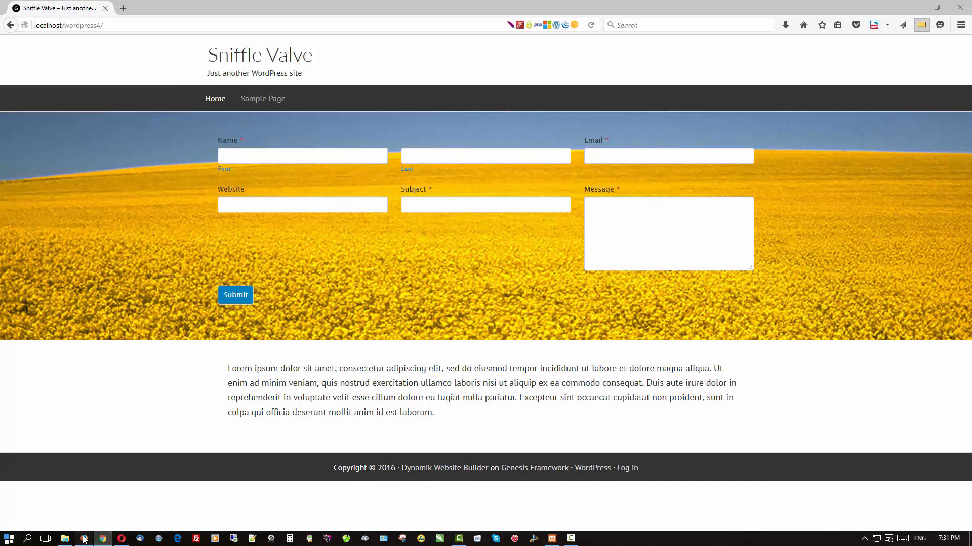
click(224, 57)
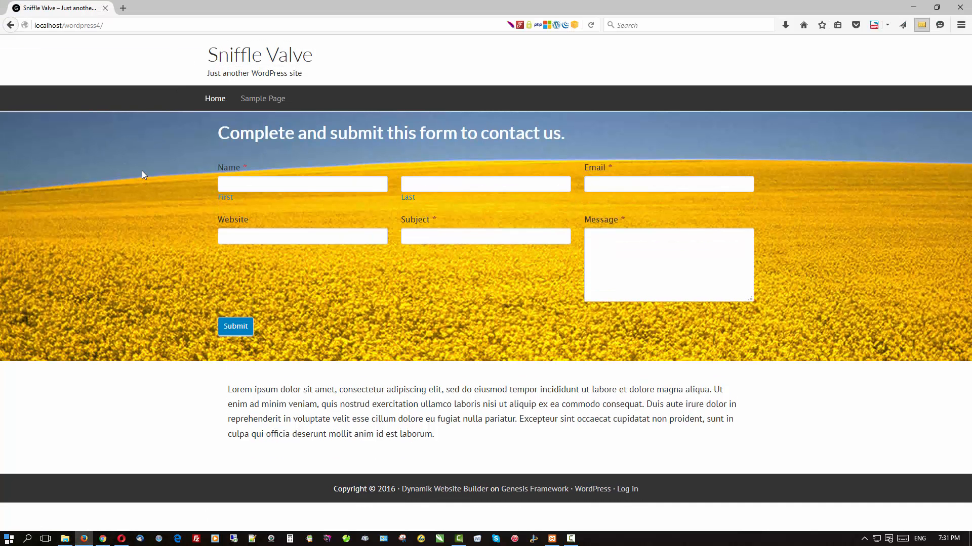